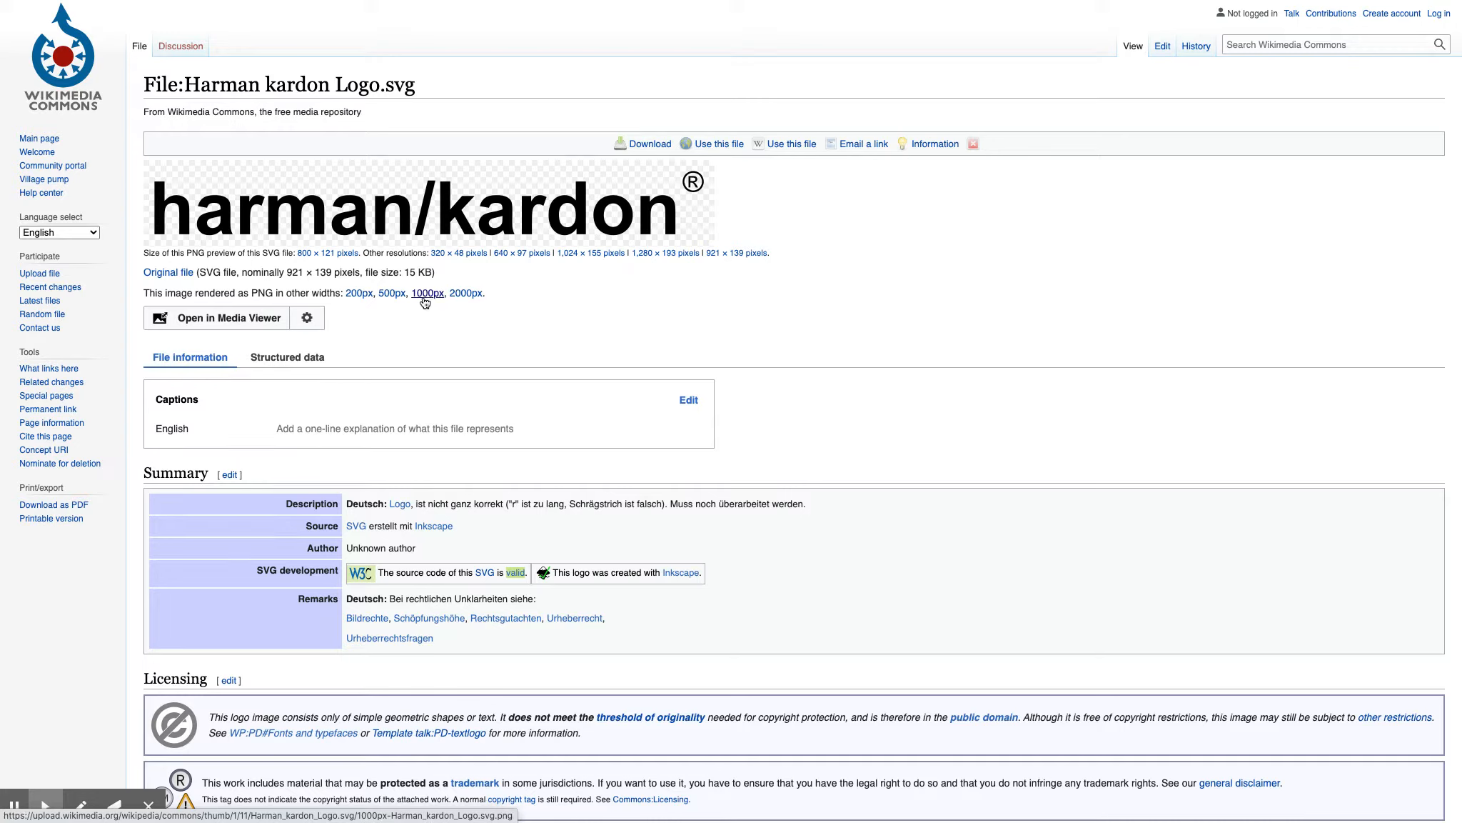
- Switch to Finder and preview Harman_kardon_Logo.png from the Texture folder at an enlarged size
key(super+Tab)
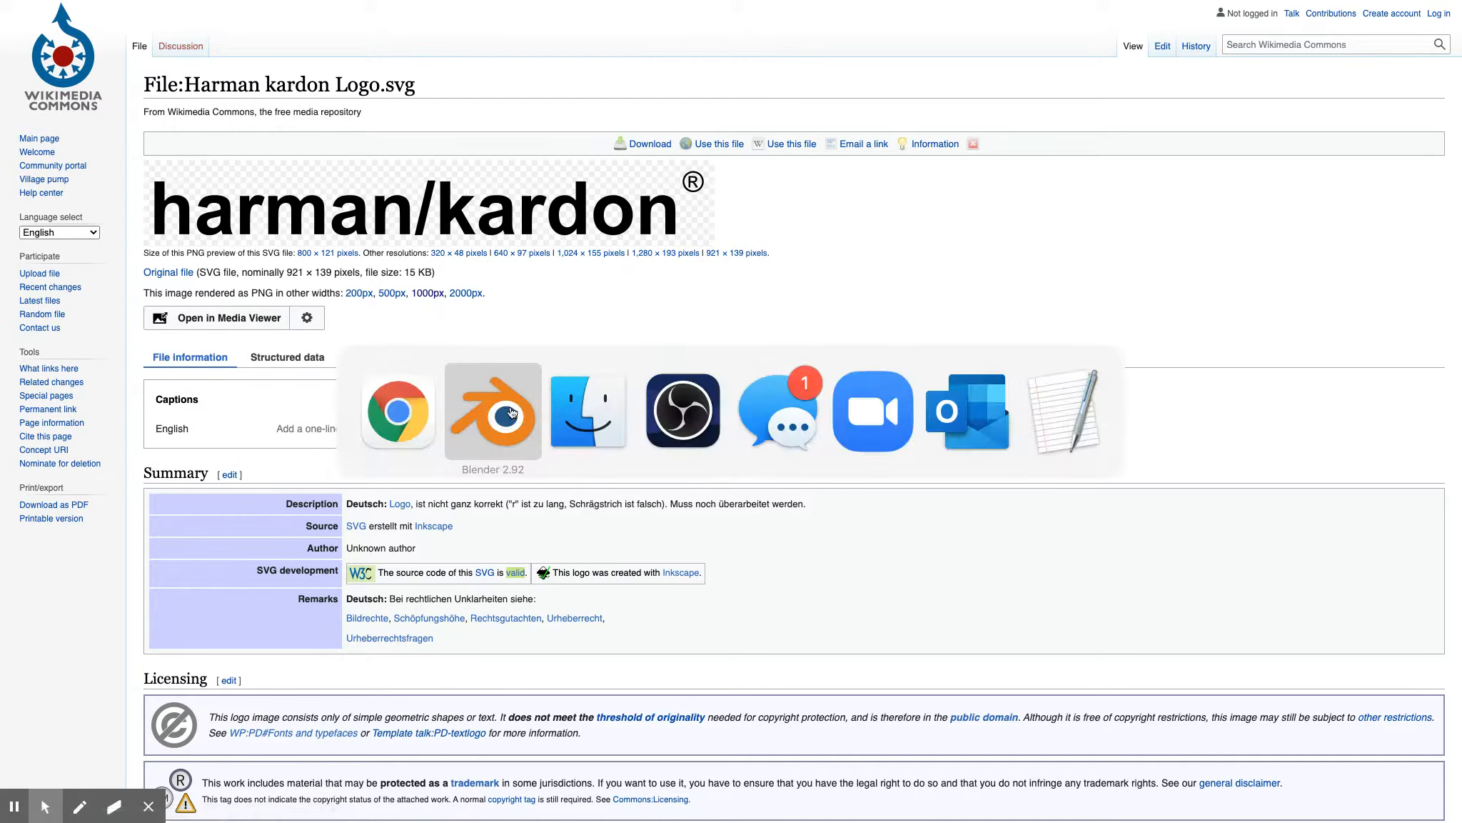
click(579, 413)
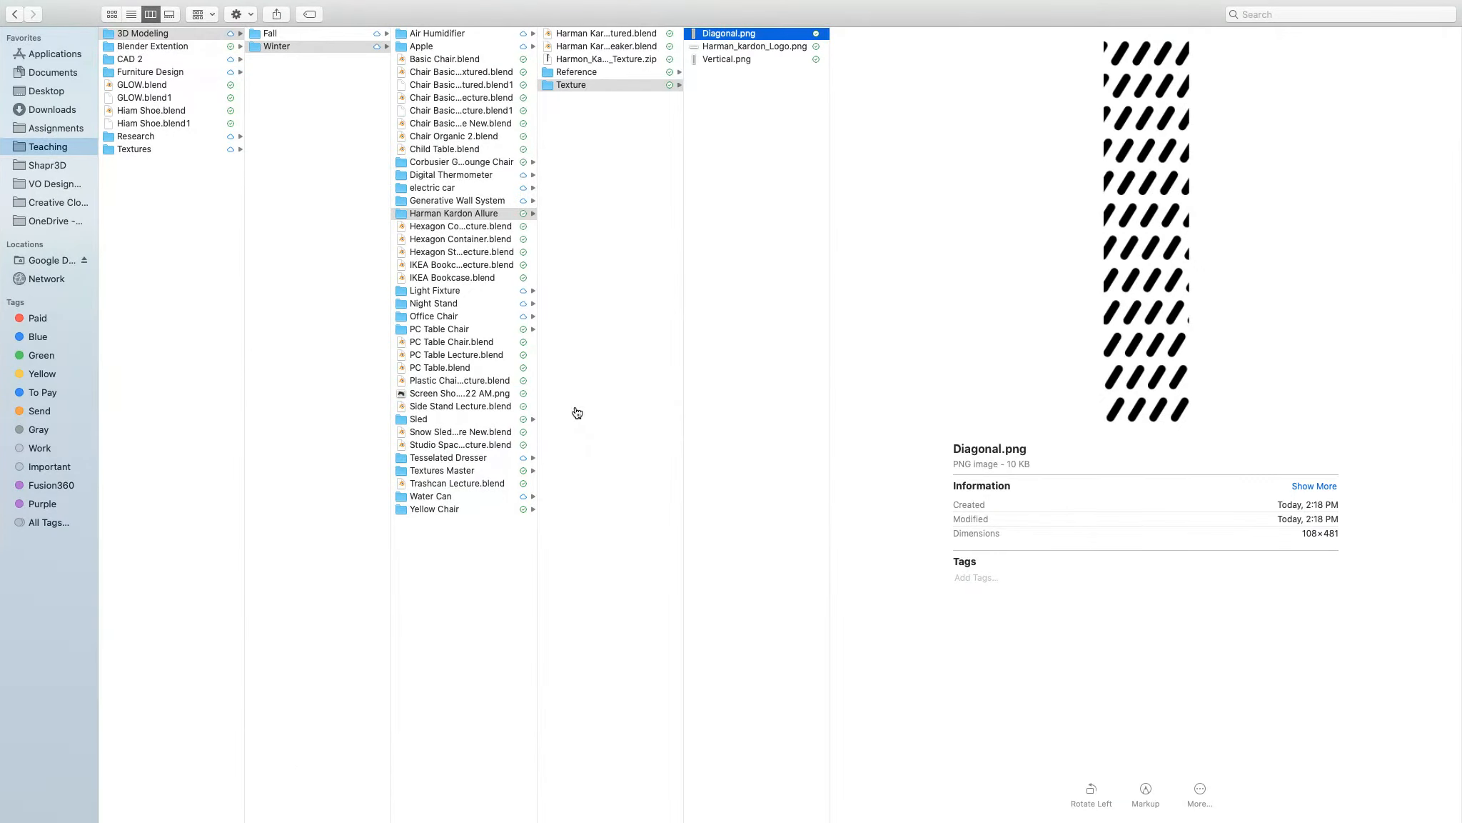
click(766, 50)
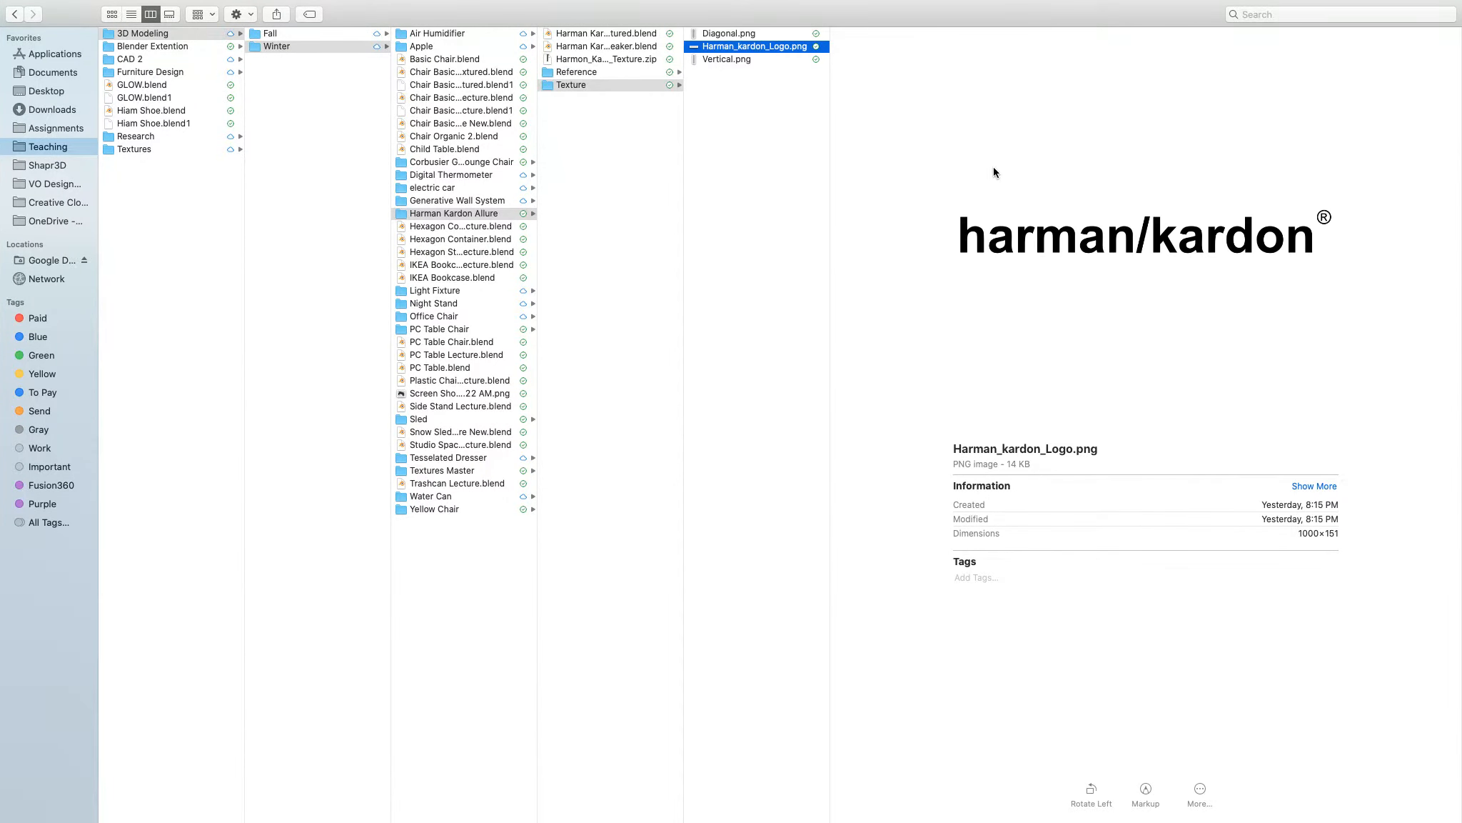
key(space)
drag(672, 687, 661, 271)
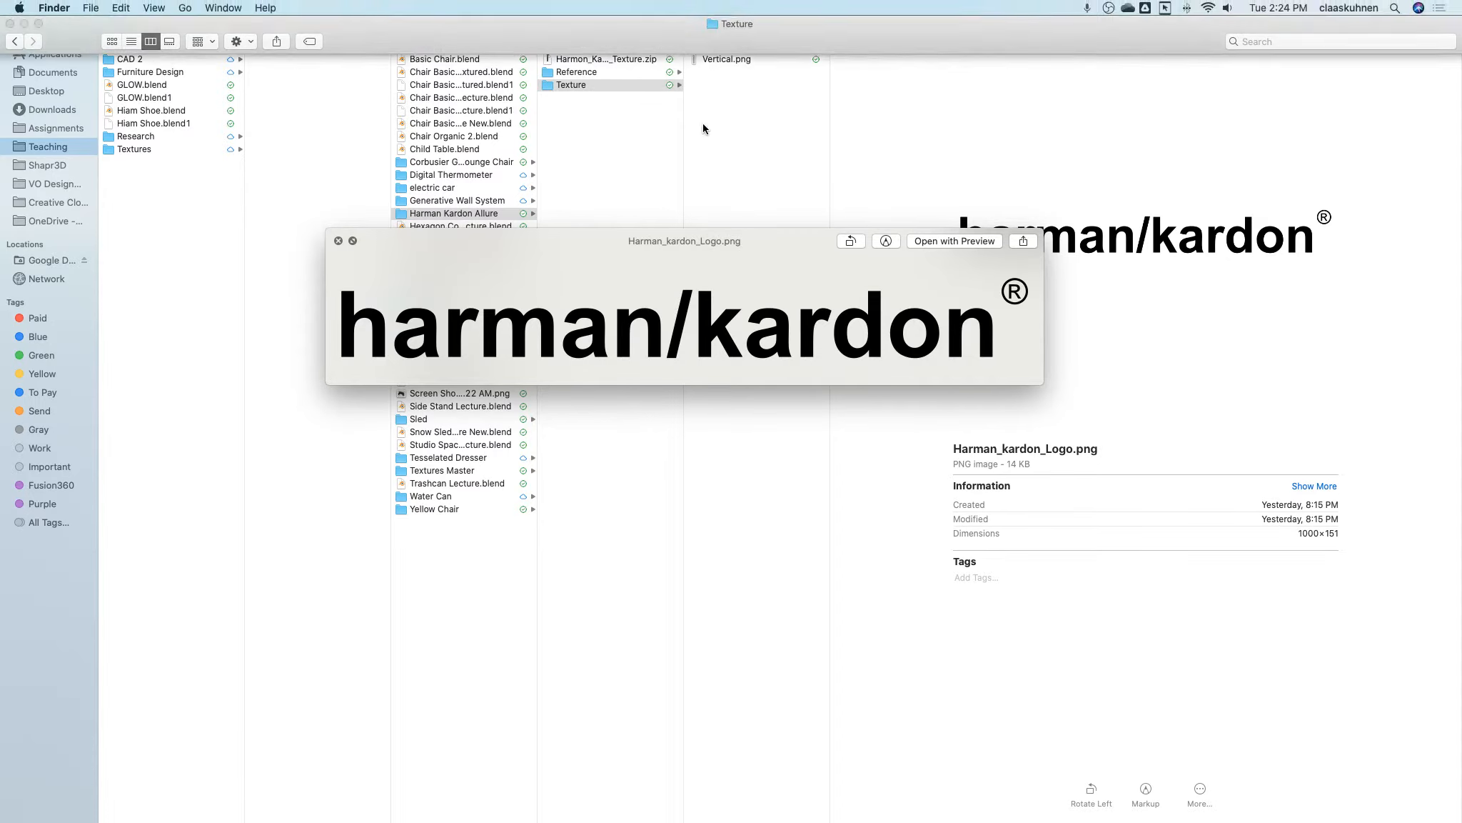
drag(683, 243, 394, 88)
drag(739, 232, 1448, 588)
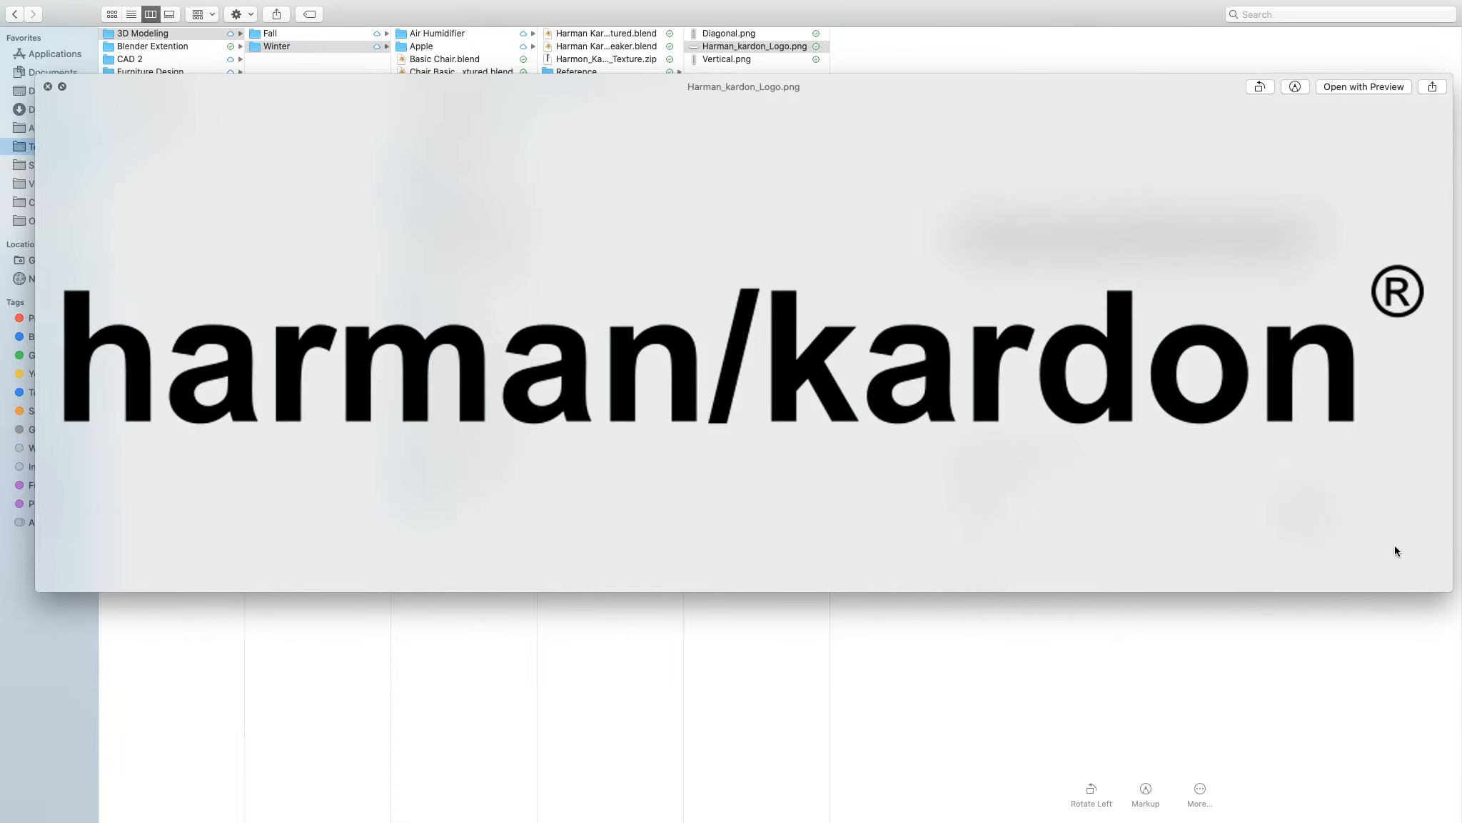
- Switch to Blender and compare the speaker bottom with the logo position on the reference drawing in front view
key(super+Tab)
key(super+Tab)
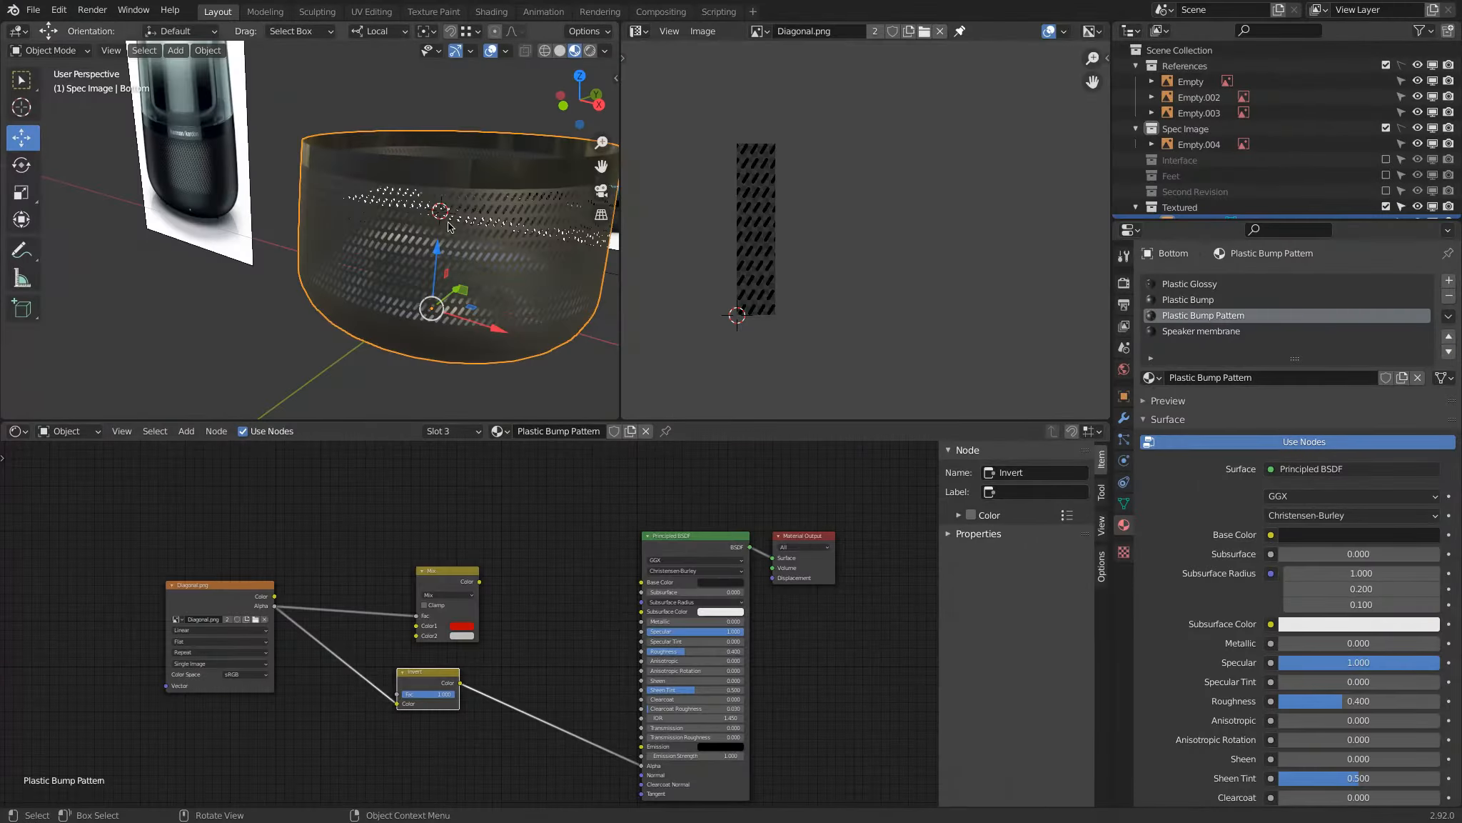
scroll(446, 223, down, 2)
key(KP_1)
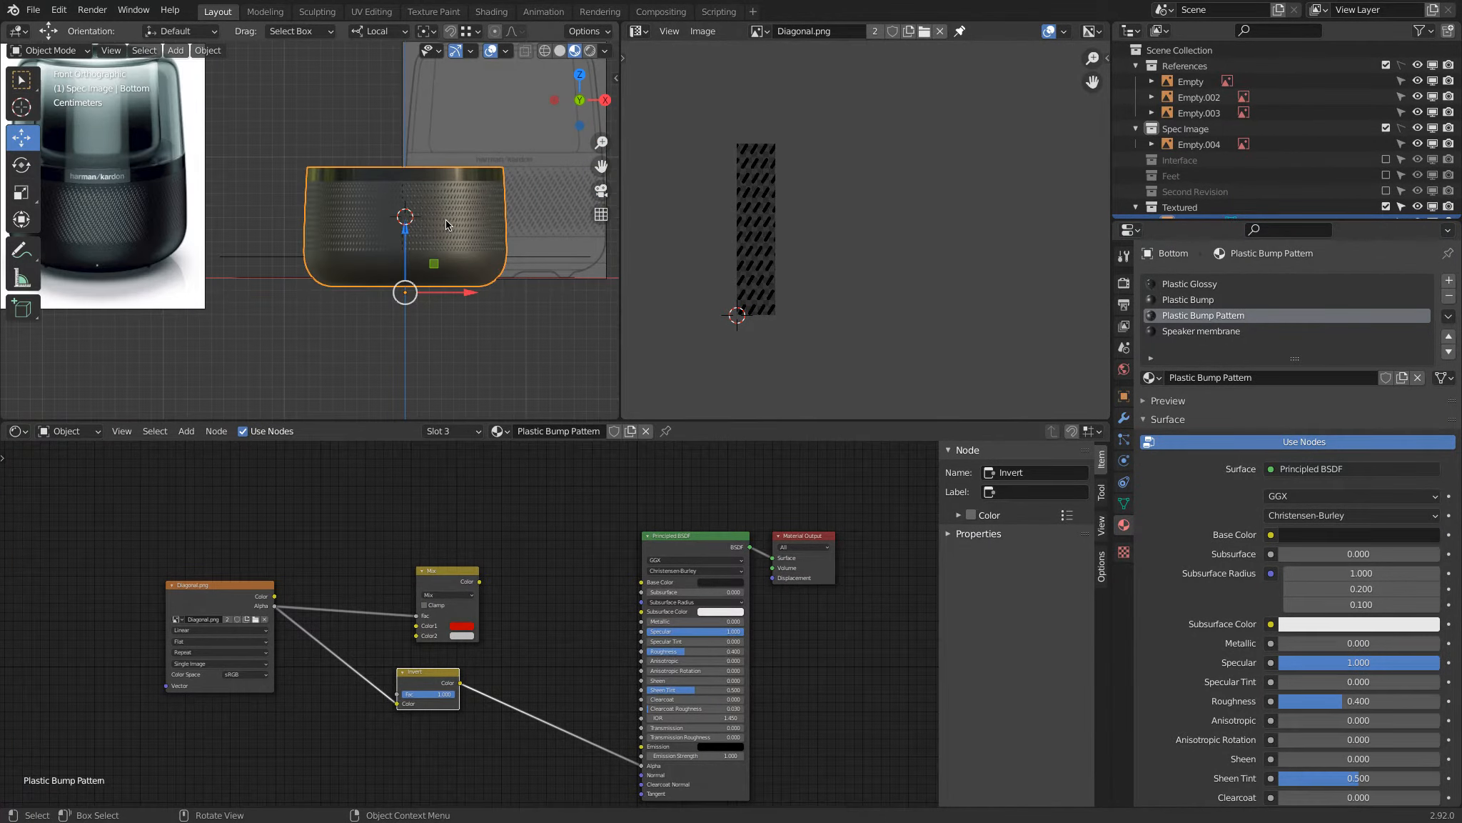
shift+middle_drag(467, 148, 443, 185)
scroll(432, 205, up, 2)
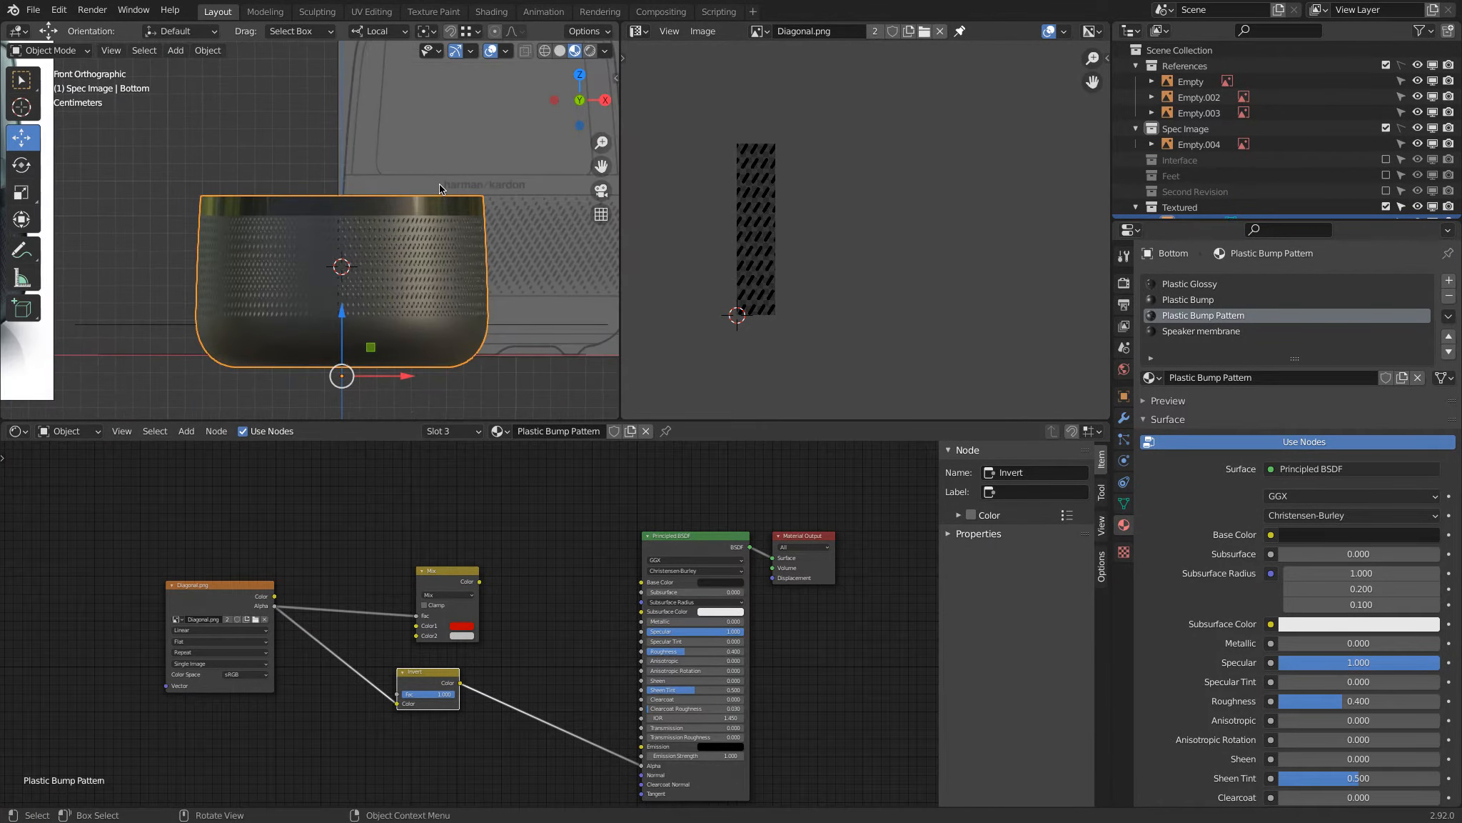
key(ctrl+space)
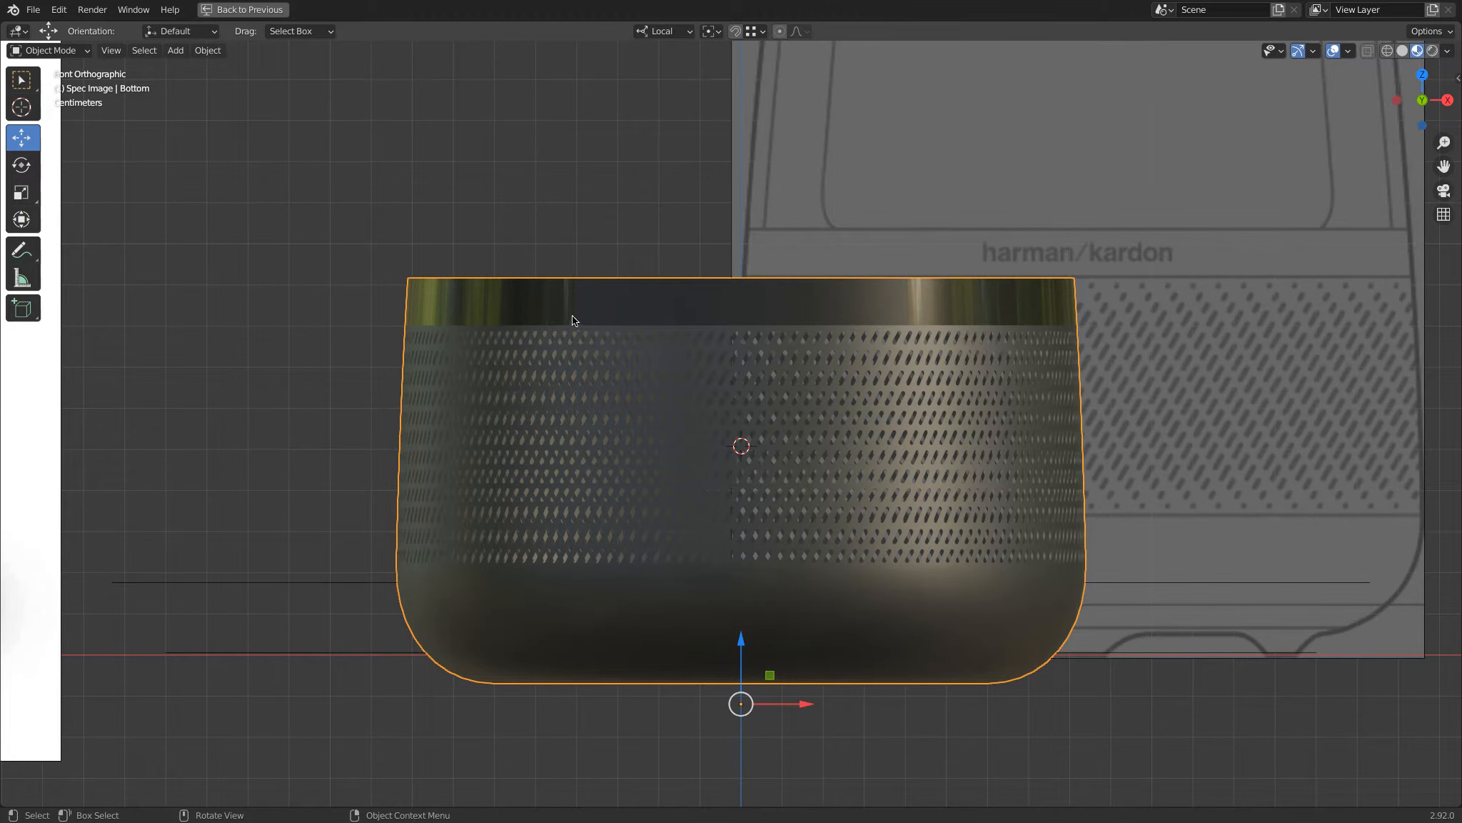
key(ctrl+space)
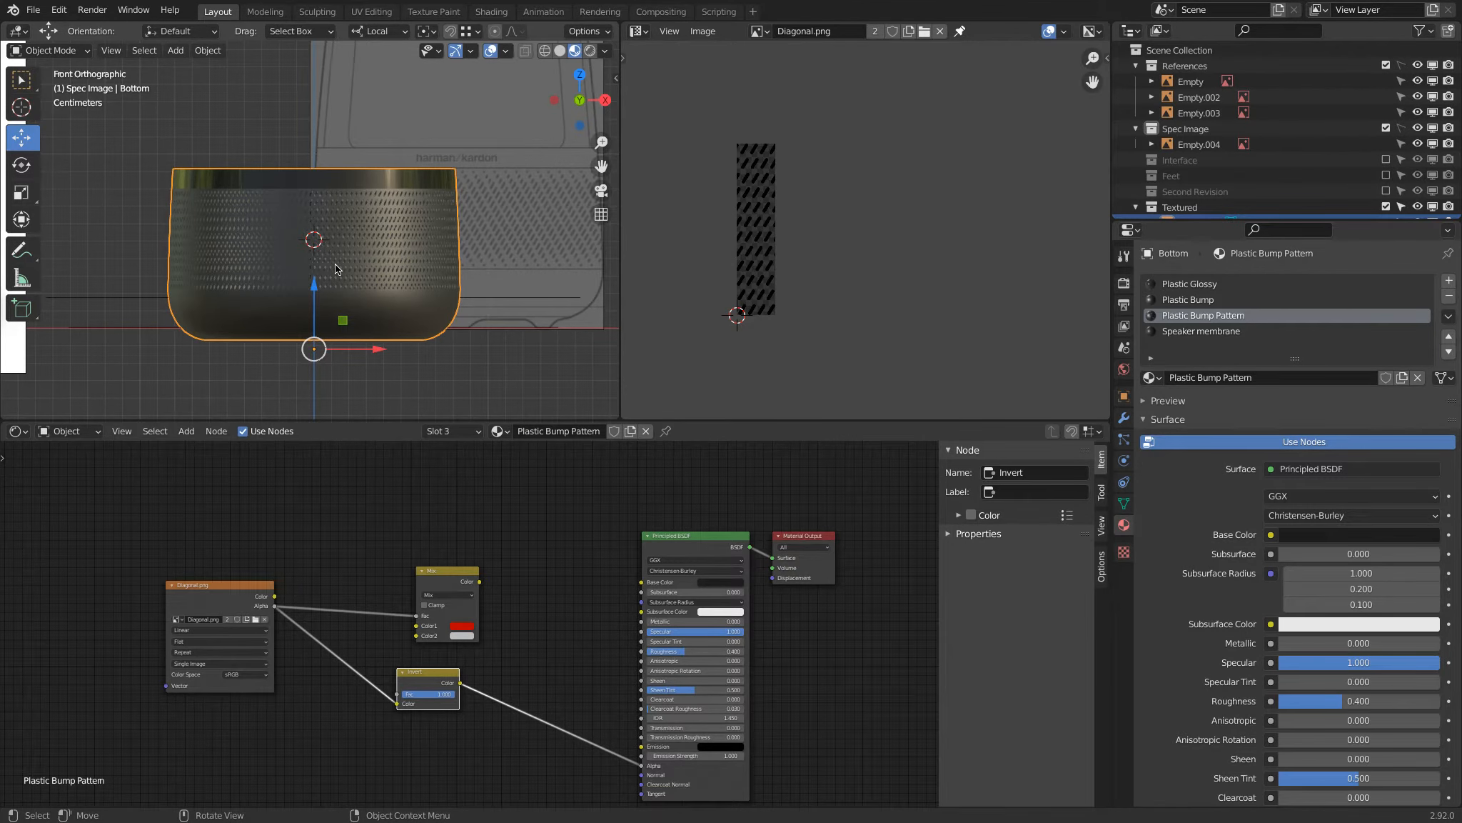
- In Object Mode, move the Empty.004 reference image about -81.6 mm along local X to centre it over the speaker bottom
key(Tab)
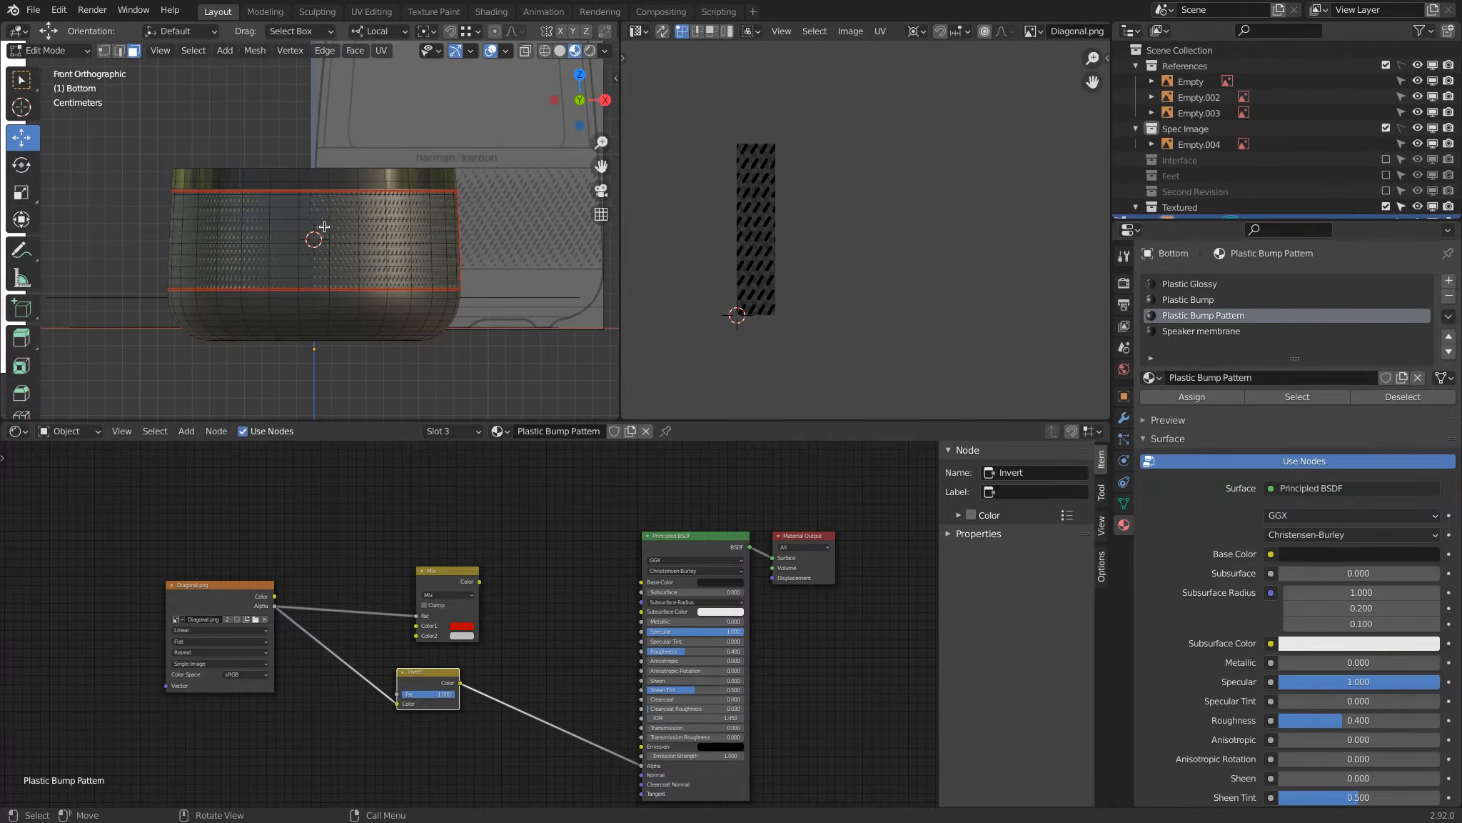
shift+middle_drag(410, 154, 392, 199)
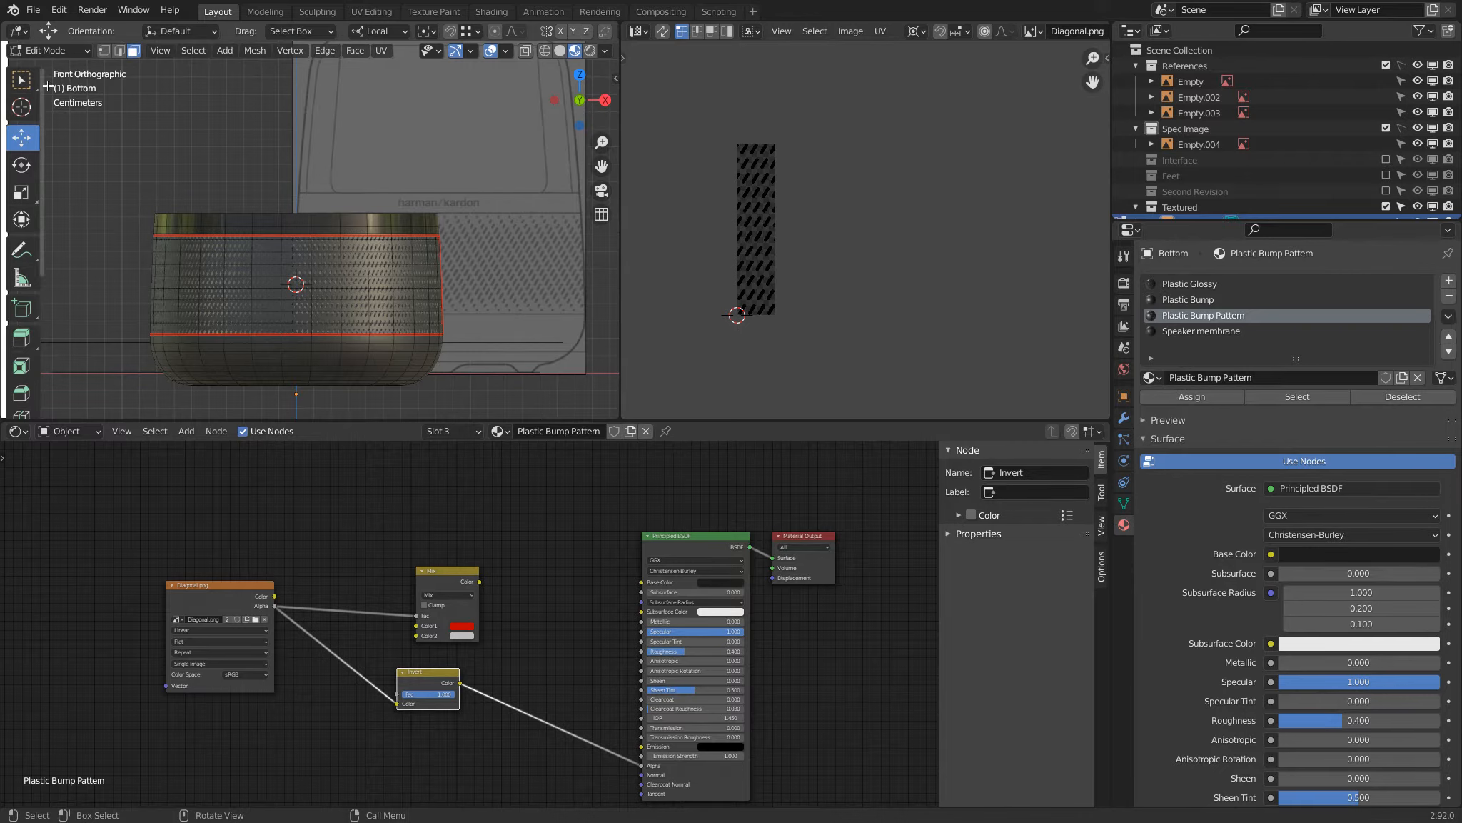
click(51, 51)
click(53, 68)
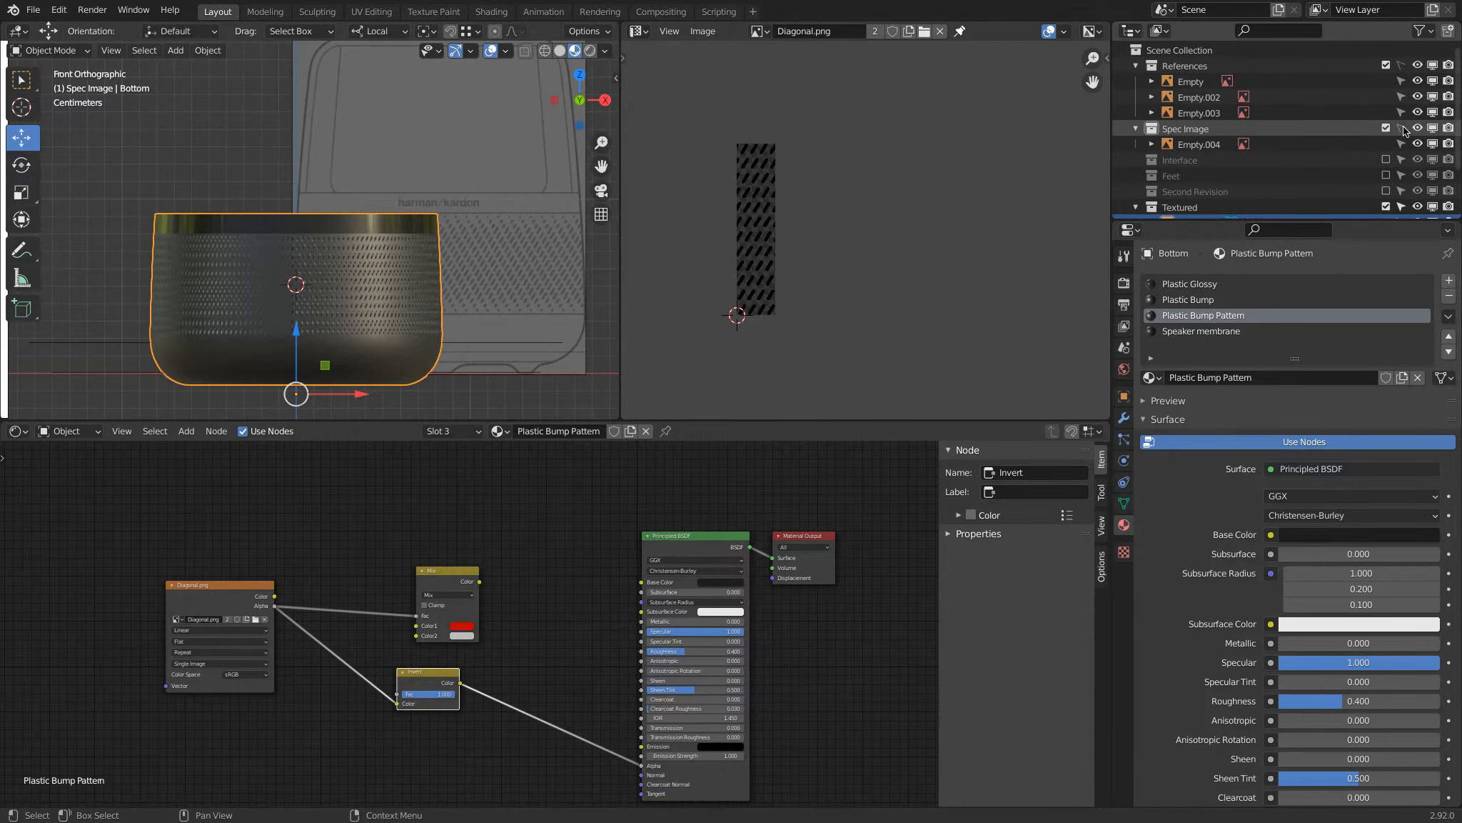
click(1417, 143)
click(1417, 143)
click(469, 171)
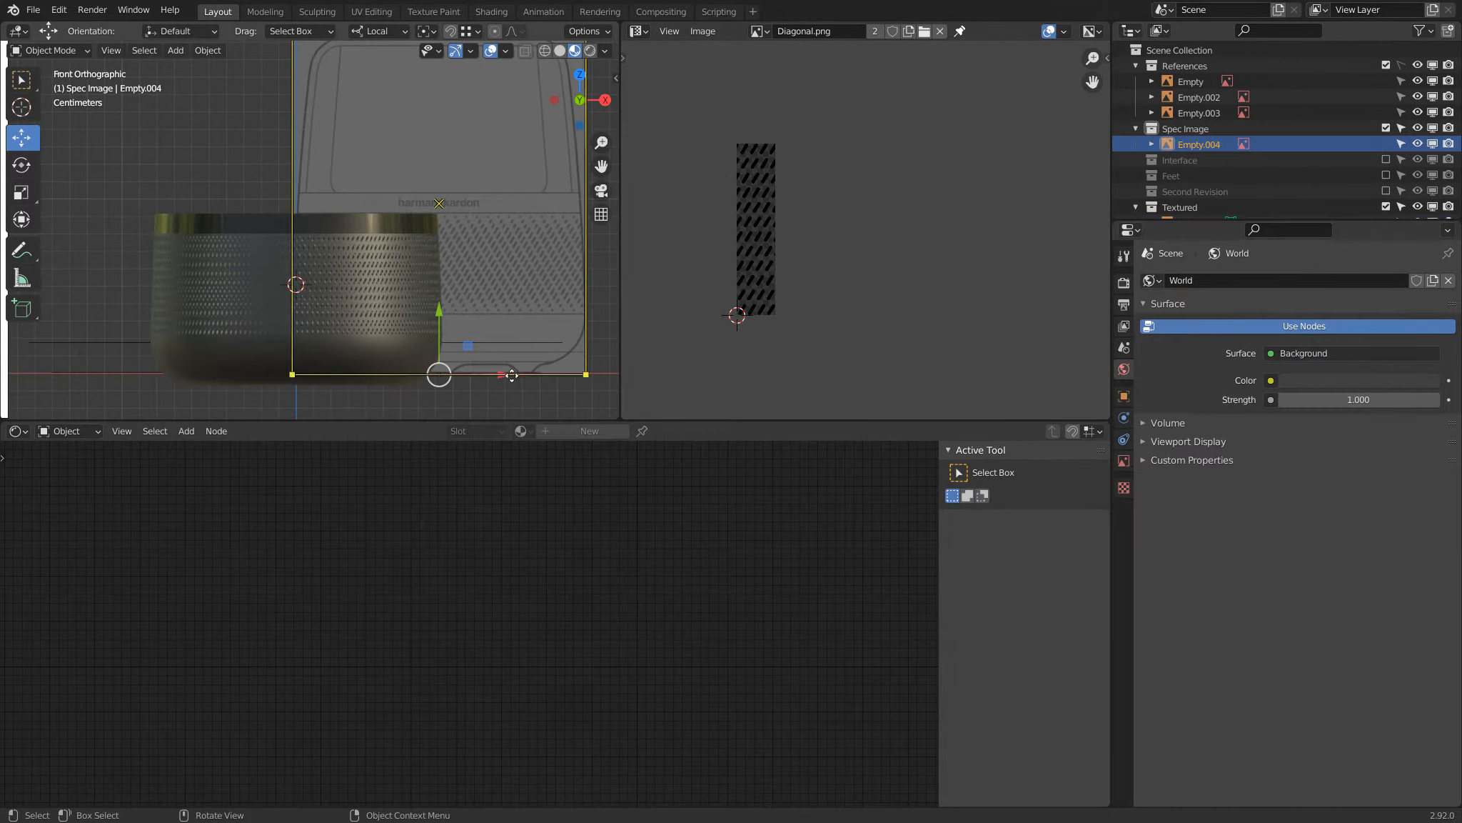
key(g)
key(x)
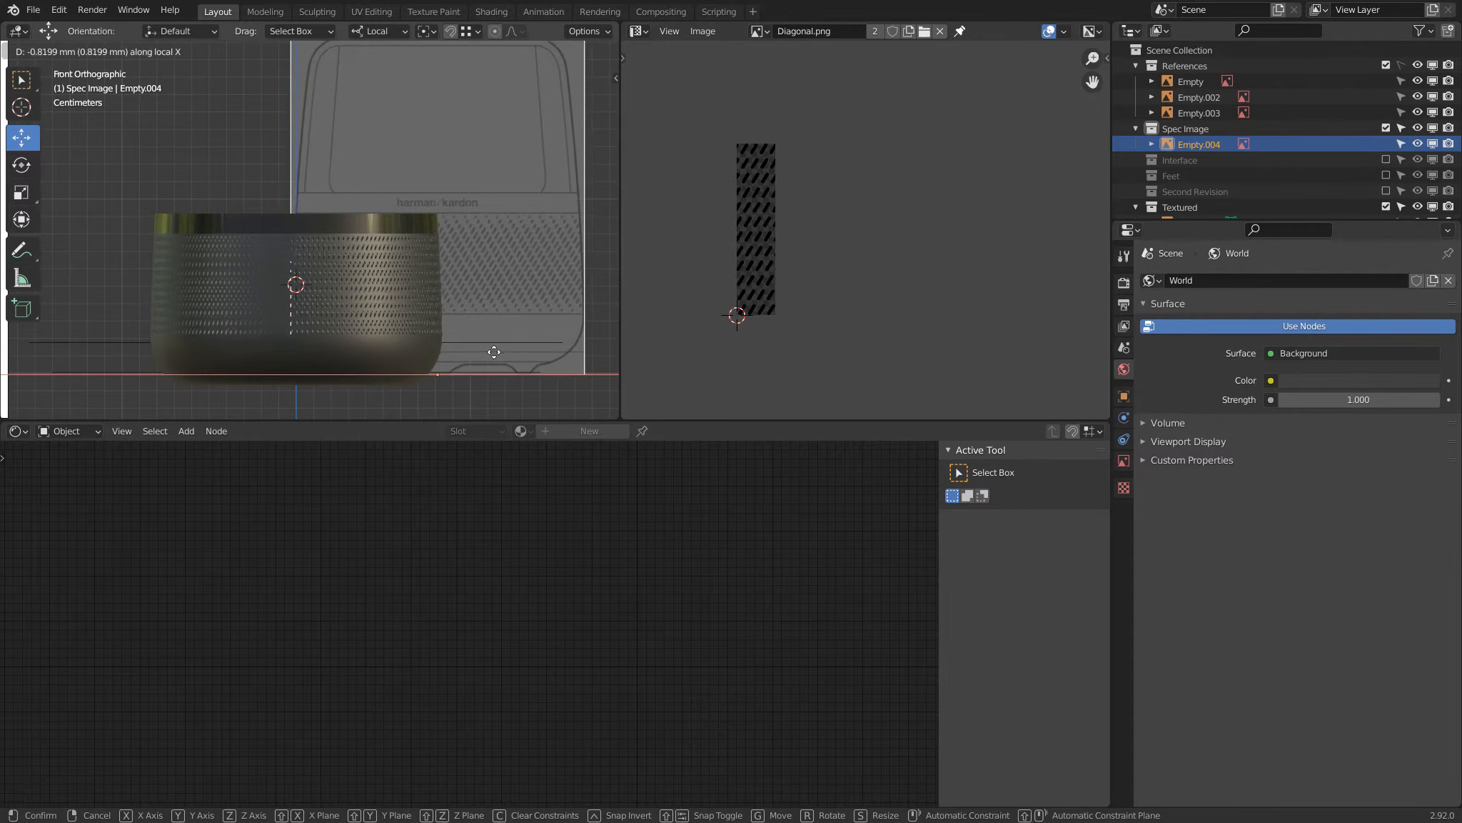
click(357, 328)
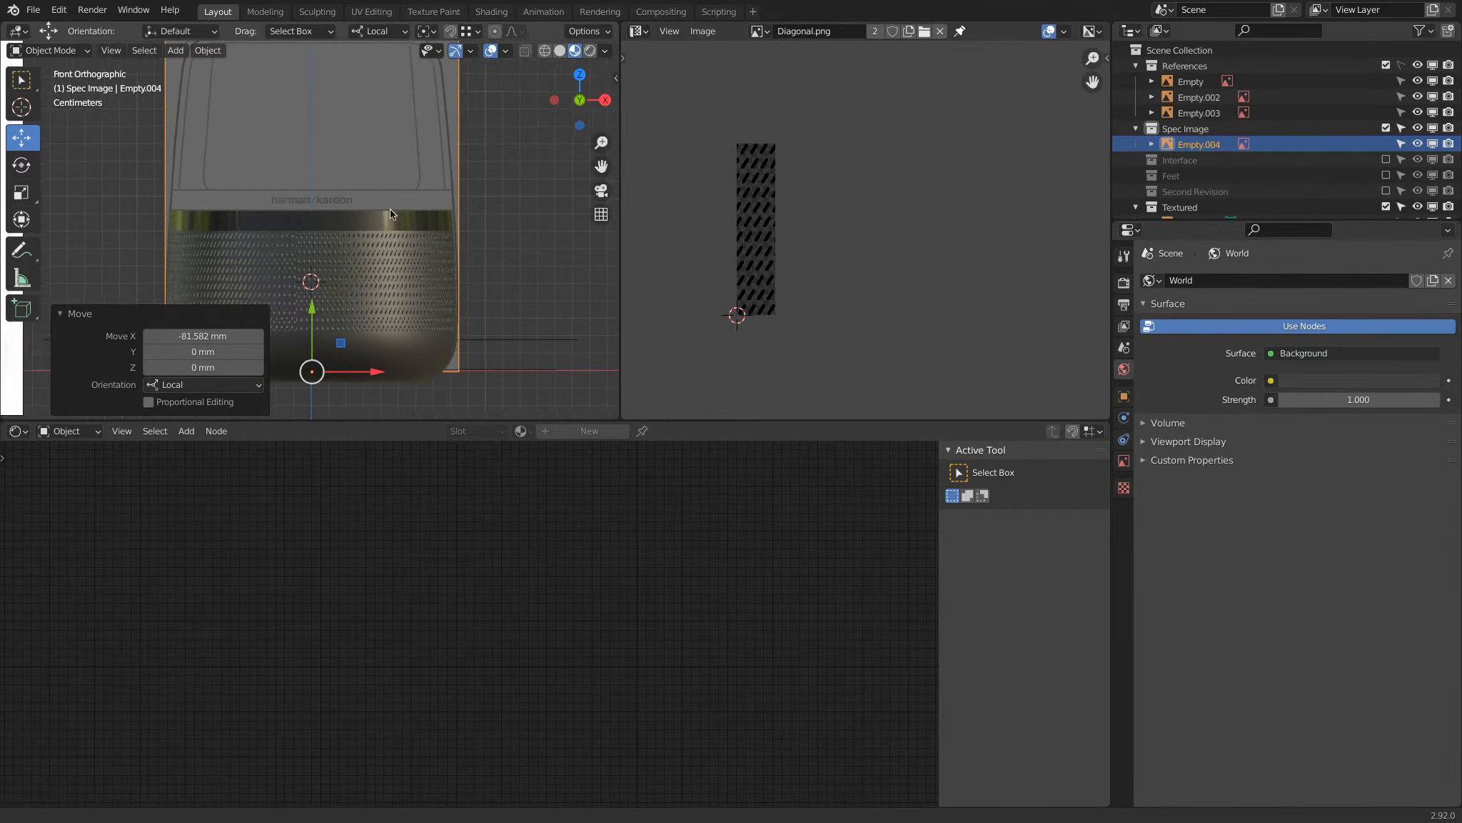
shift+middle_drag(343, 221, 482, 201)
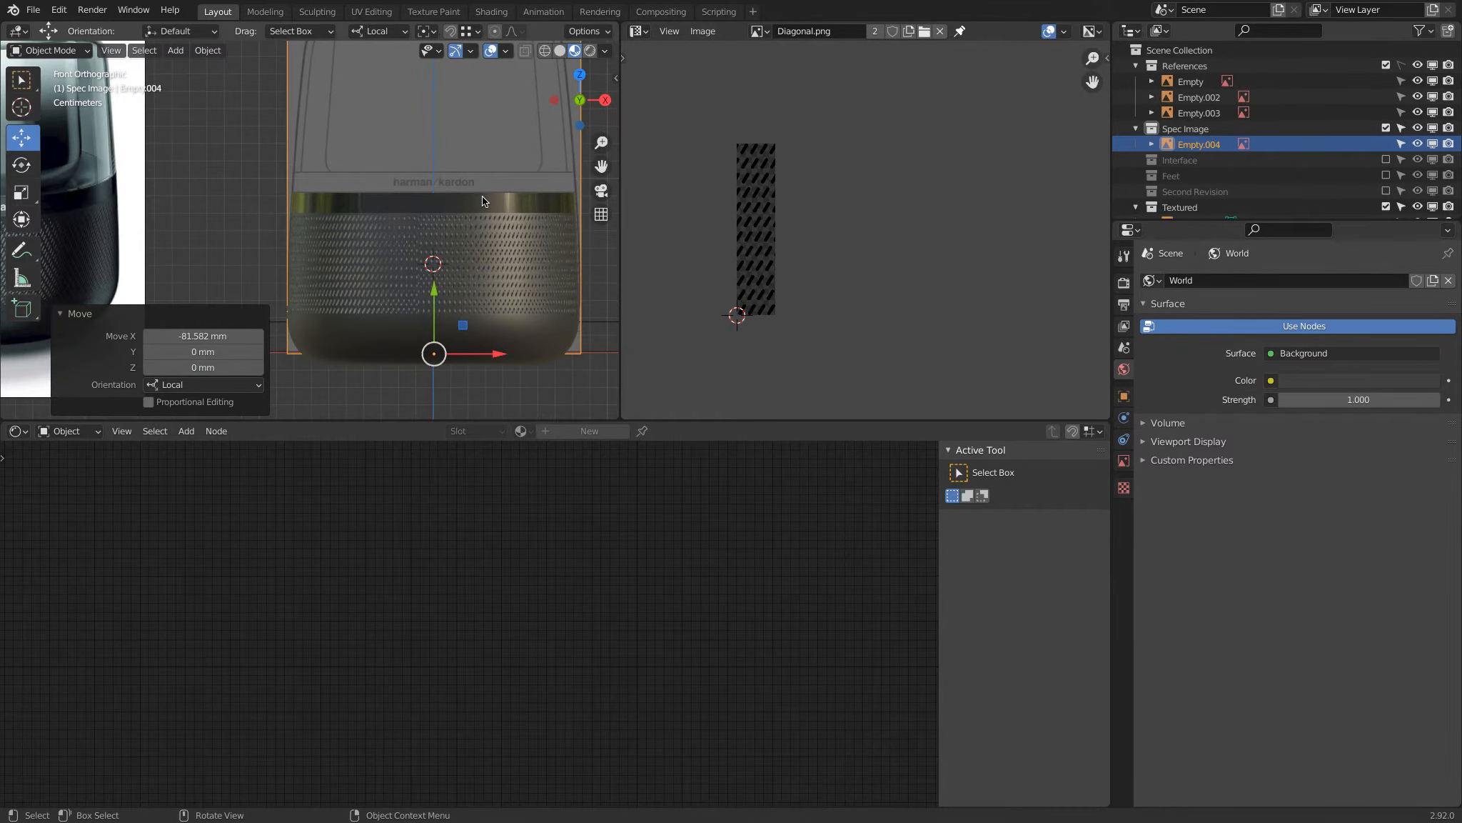
- In Edit Mode on the Bottom object, select the six front faces of the upper band just below the reference logo
click(482, 200)
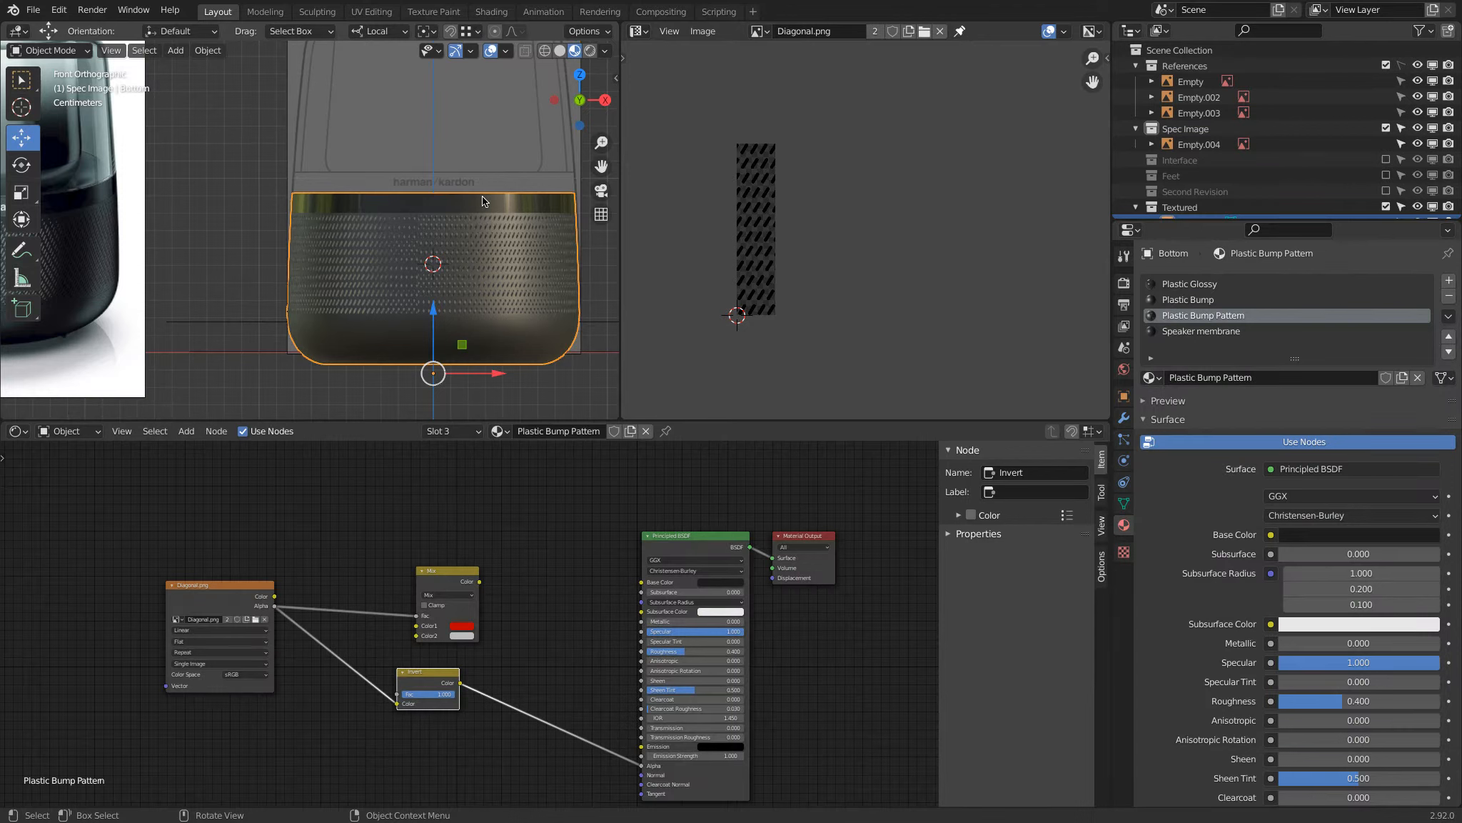
key(Tab)
scroll(482, 197, up, 4)
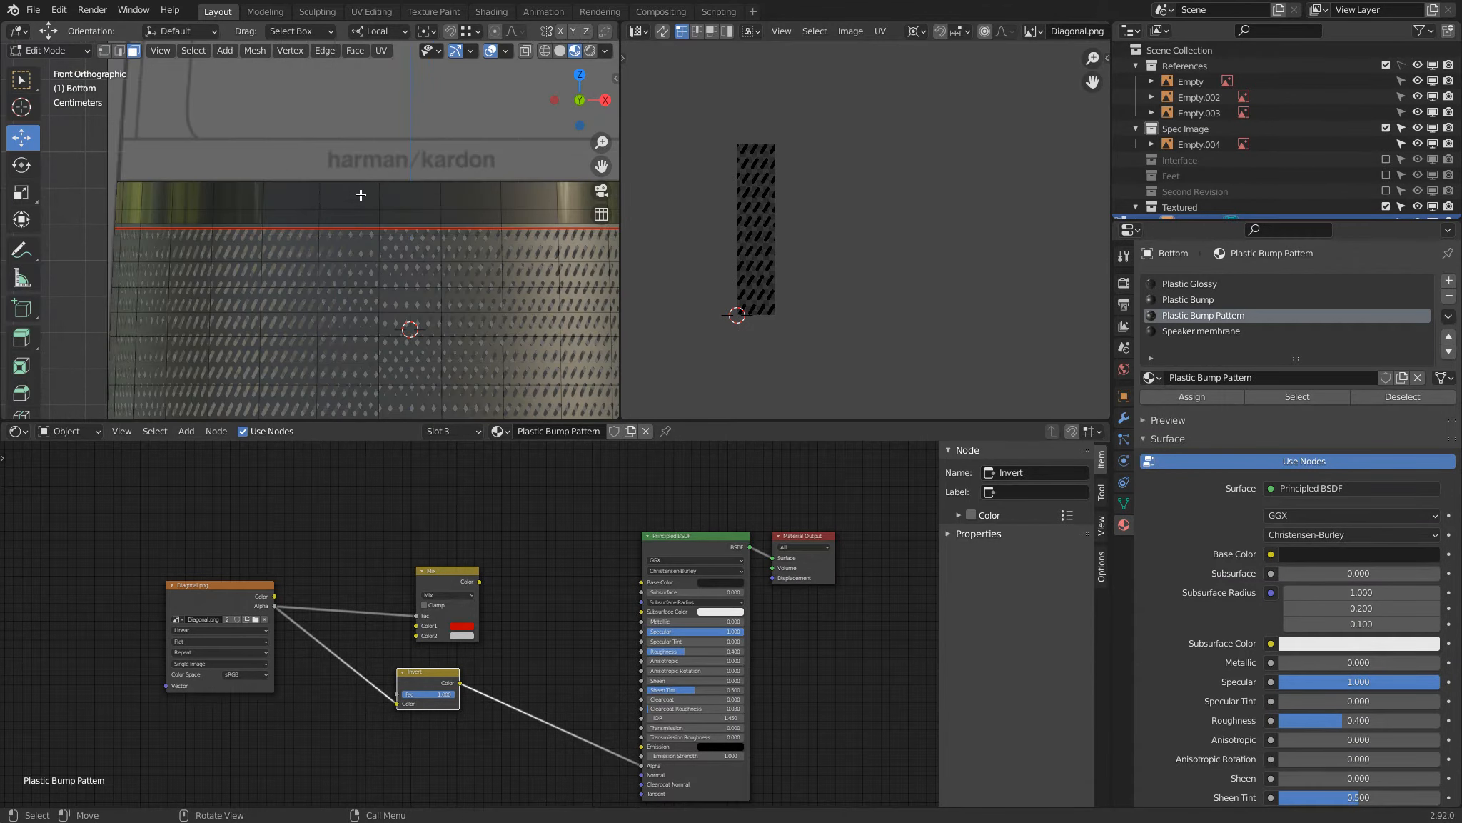
click(361, 195)
shift+click(428, 200)
shift+click(485, 191)
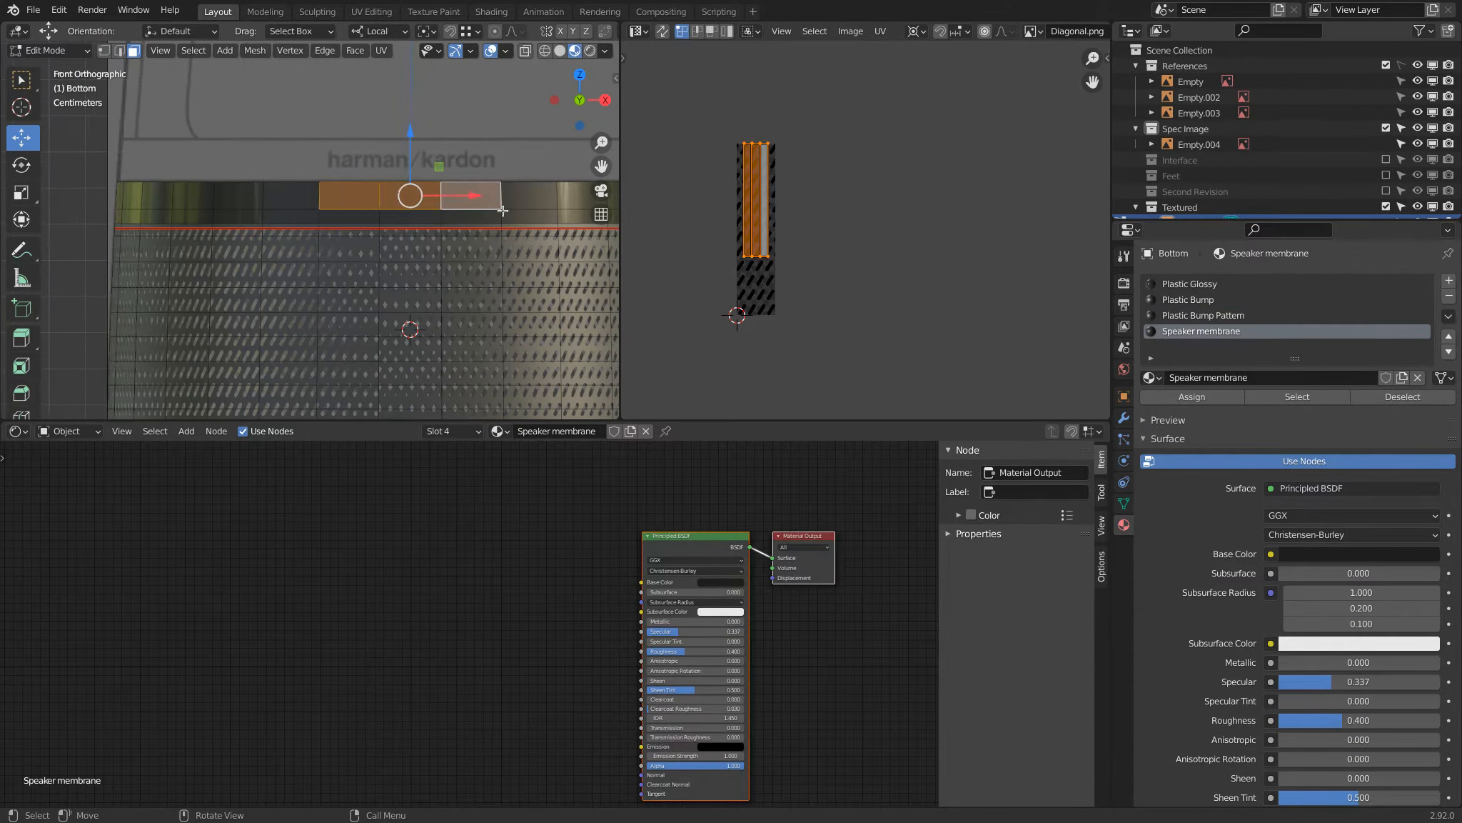
scroll(501, 208, down, 3)
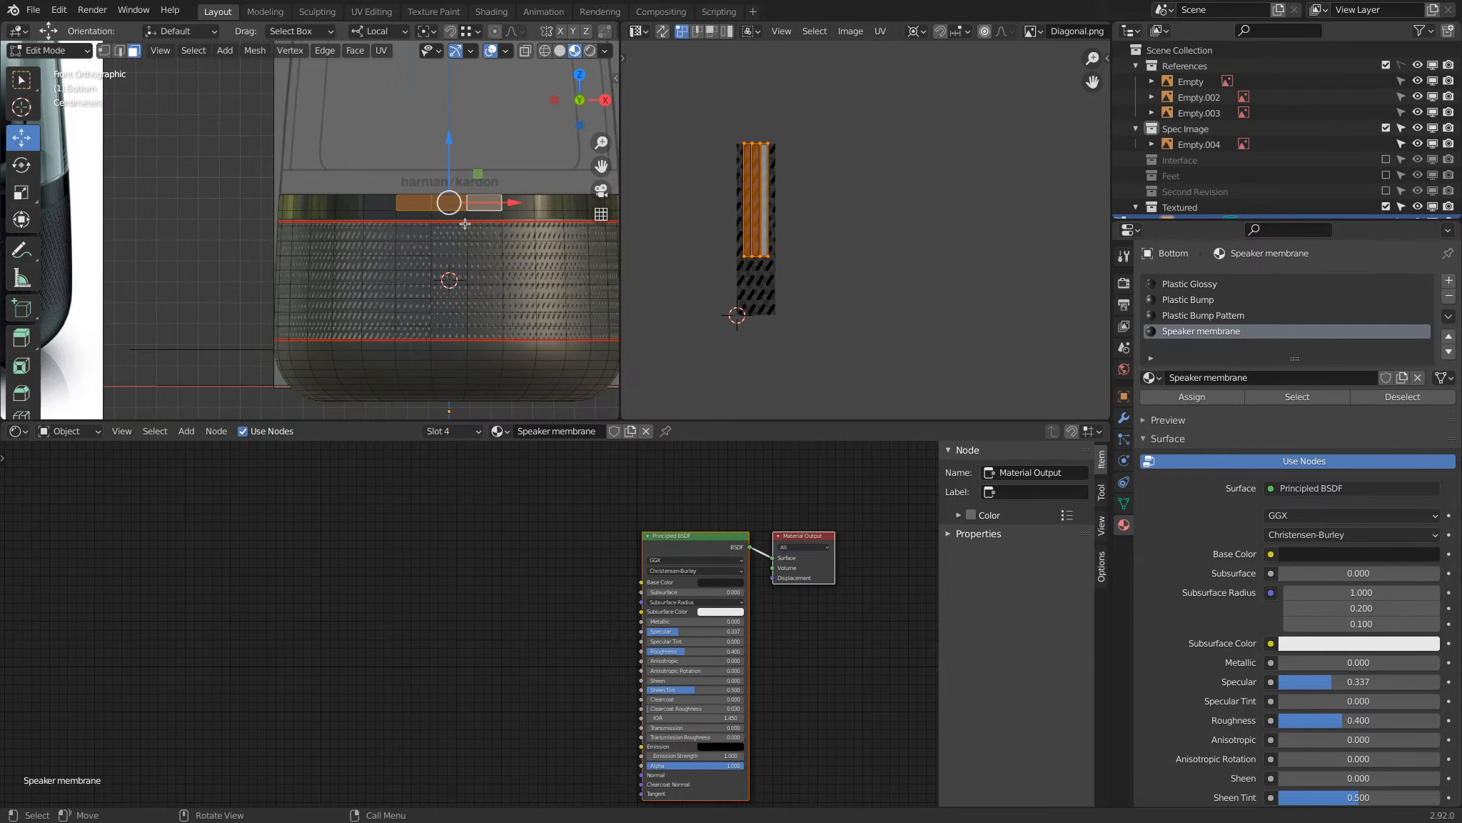
scroll(466, 223, up, 4)
shift+click(384, 207)
shift+click(424, 205)
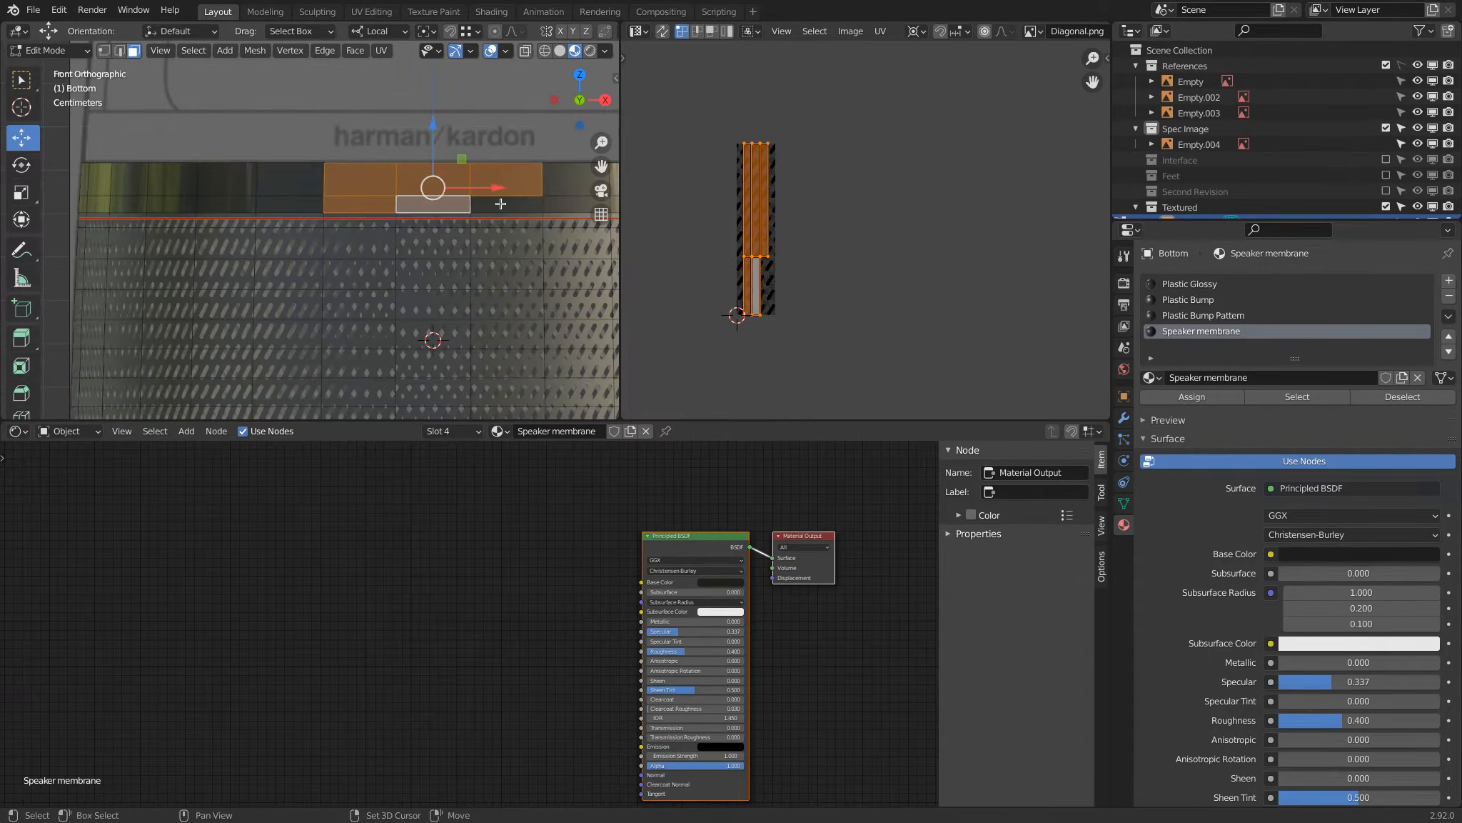
shift+click(500, 204)
scroll(500, 204, down, 2)
shift+middle_drag(522, 156, 461, 182)
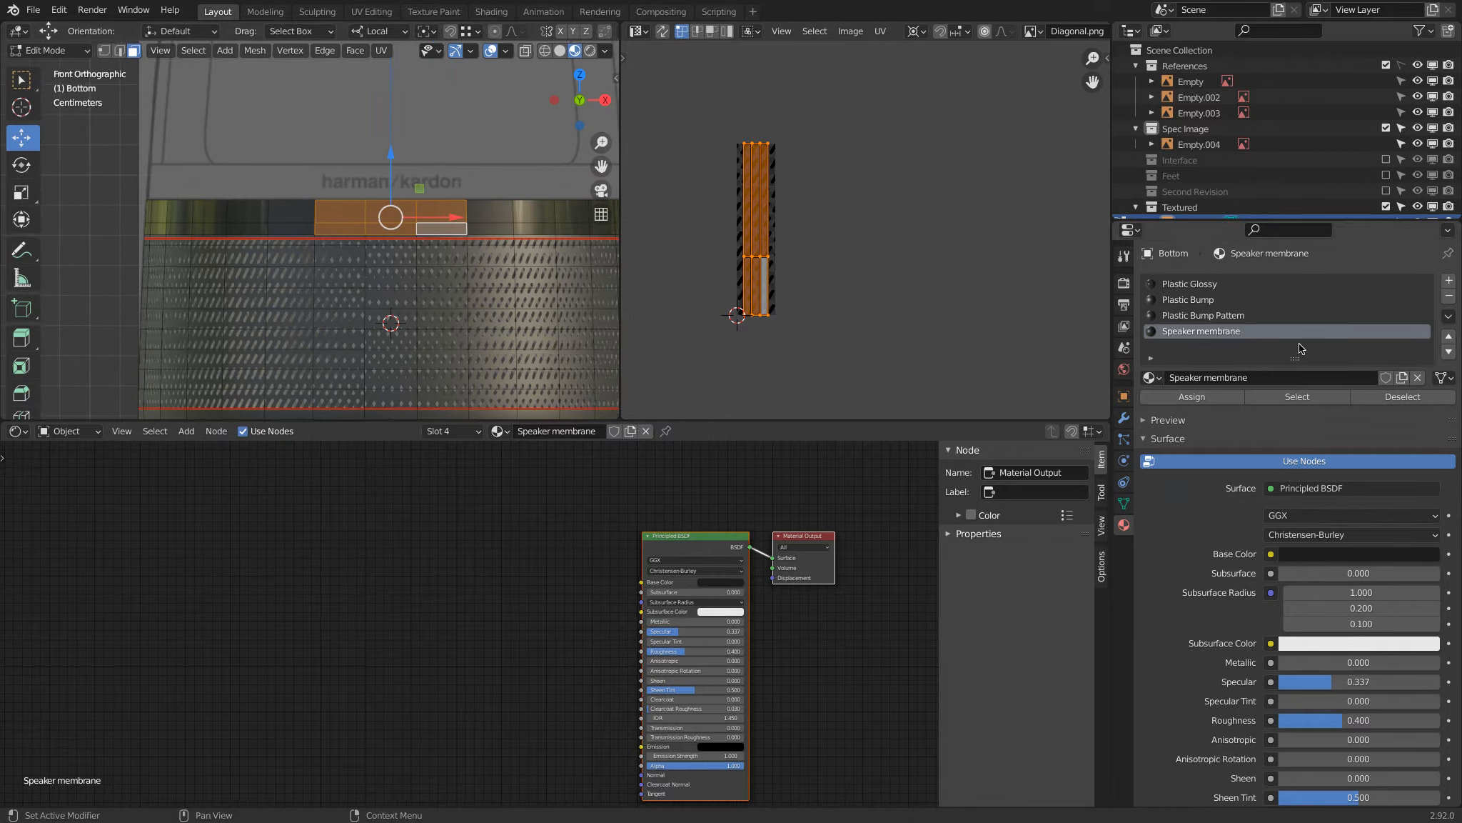
- Add a material slot to the Bottom object, fill it with Plastic Glossy and make that material an independent copy
click(1448, 281)
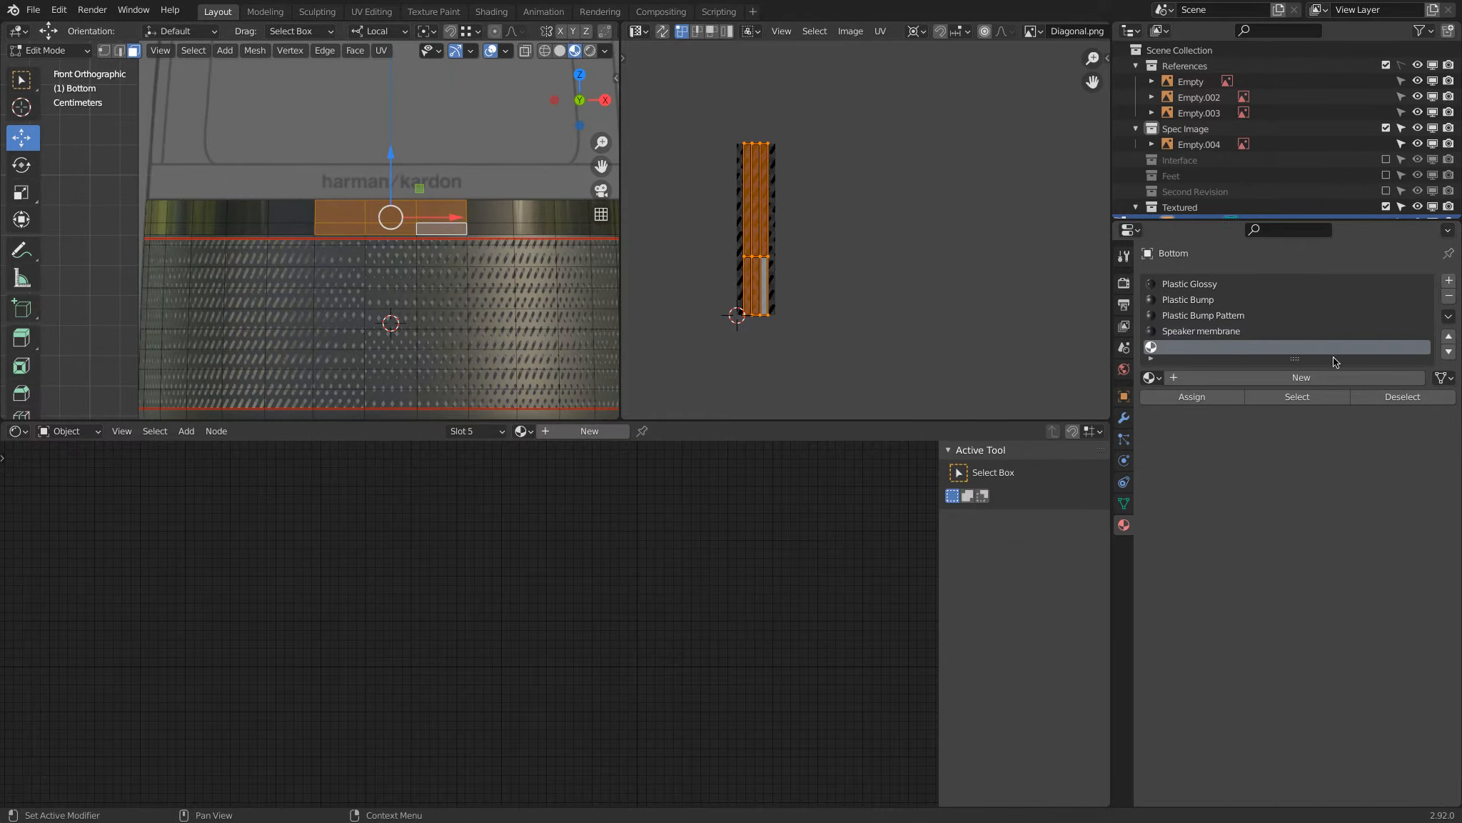
click(1152, 377)
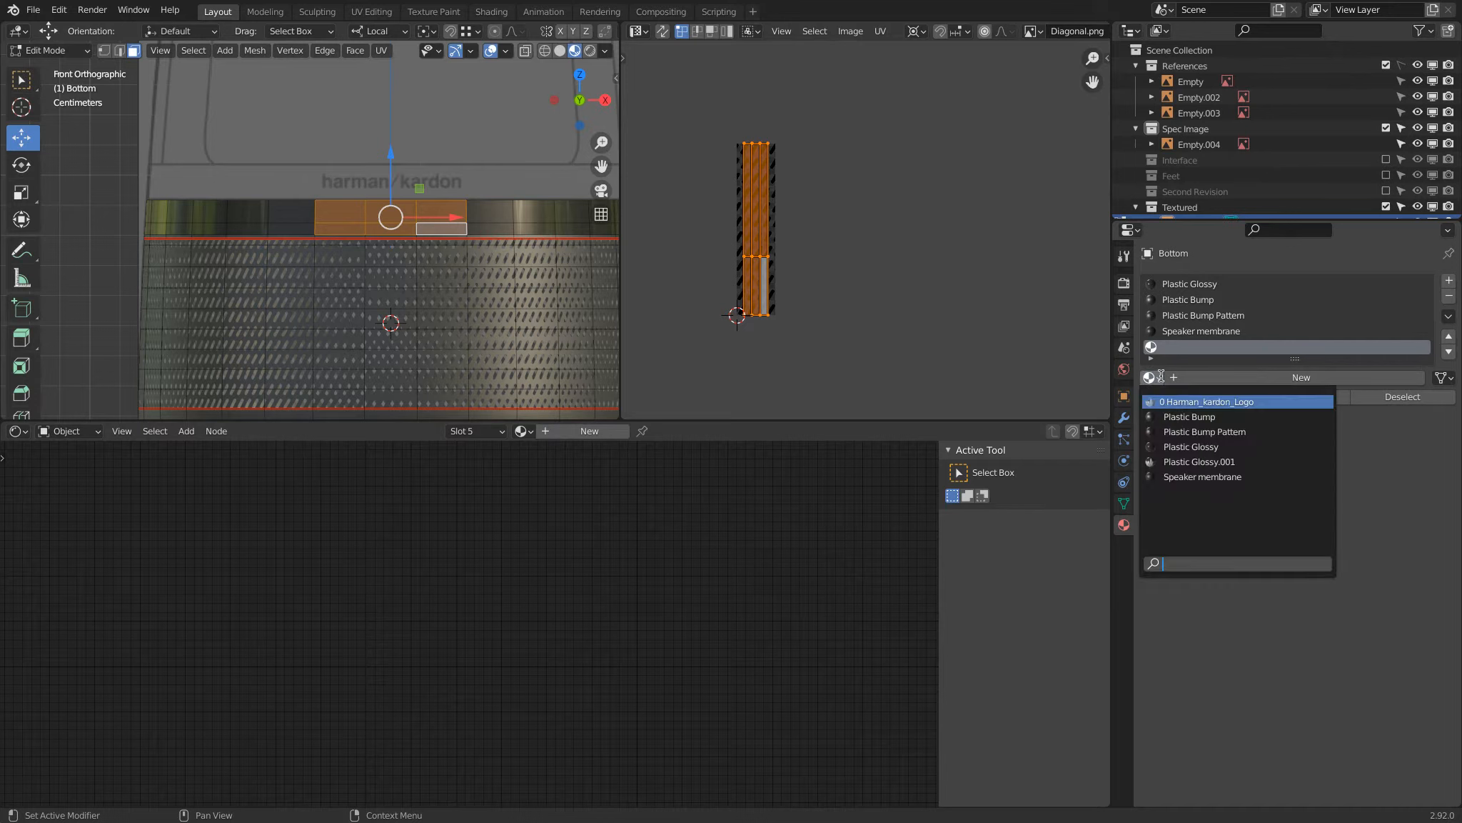
click(1240, 447)
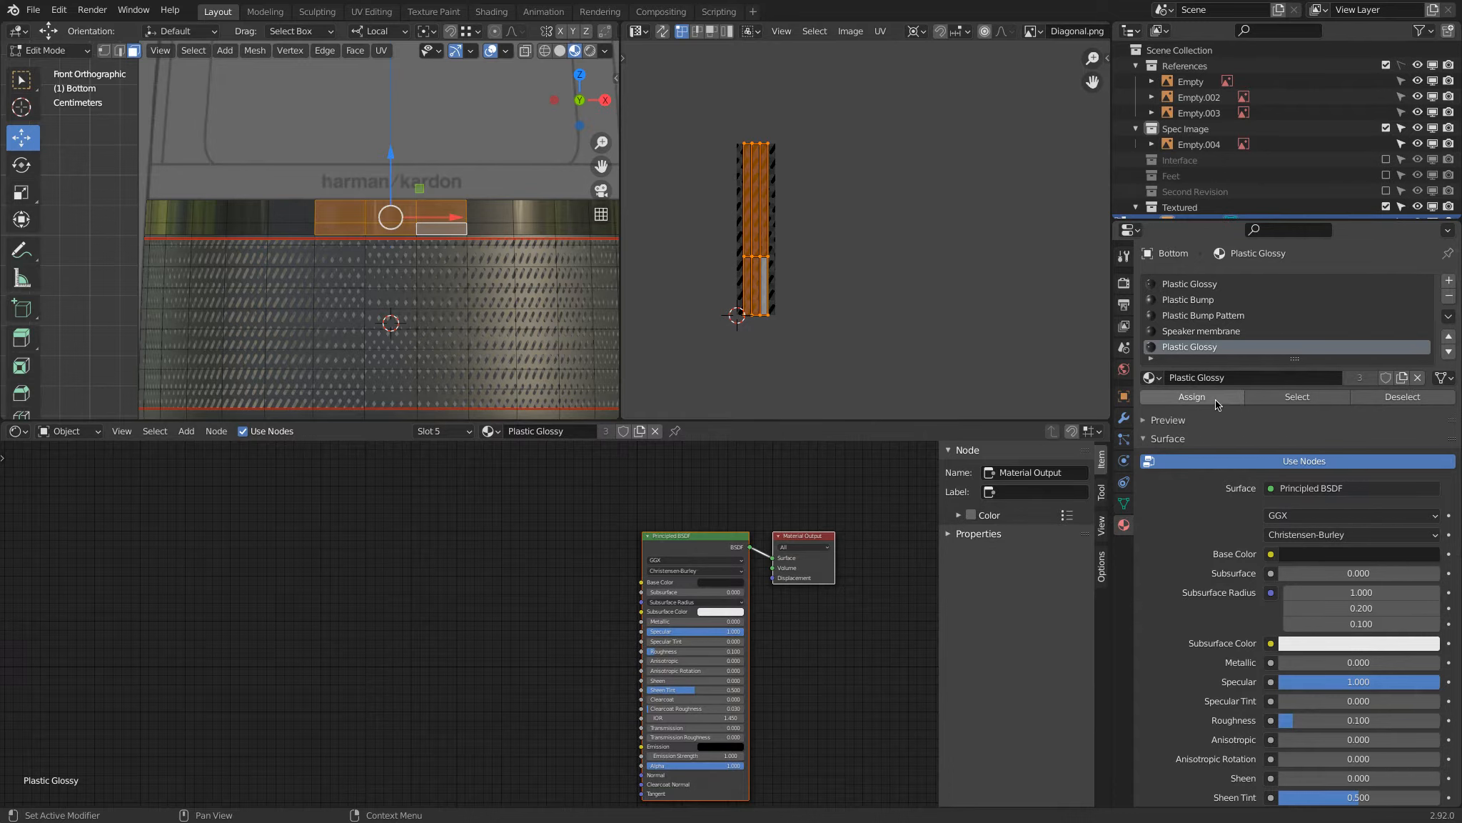
click(1402, 382)
- Rename the copied material Plastic Glossy Logo and assign it to the selected faces
click(1306, 381)
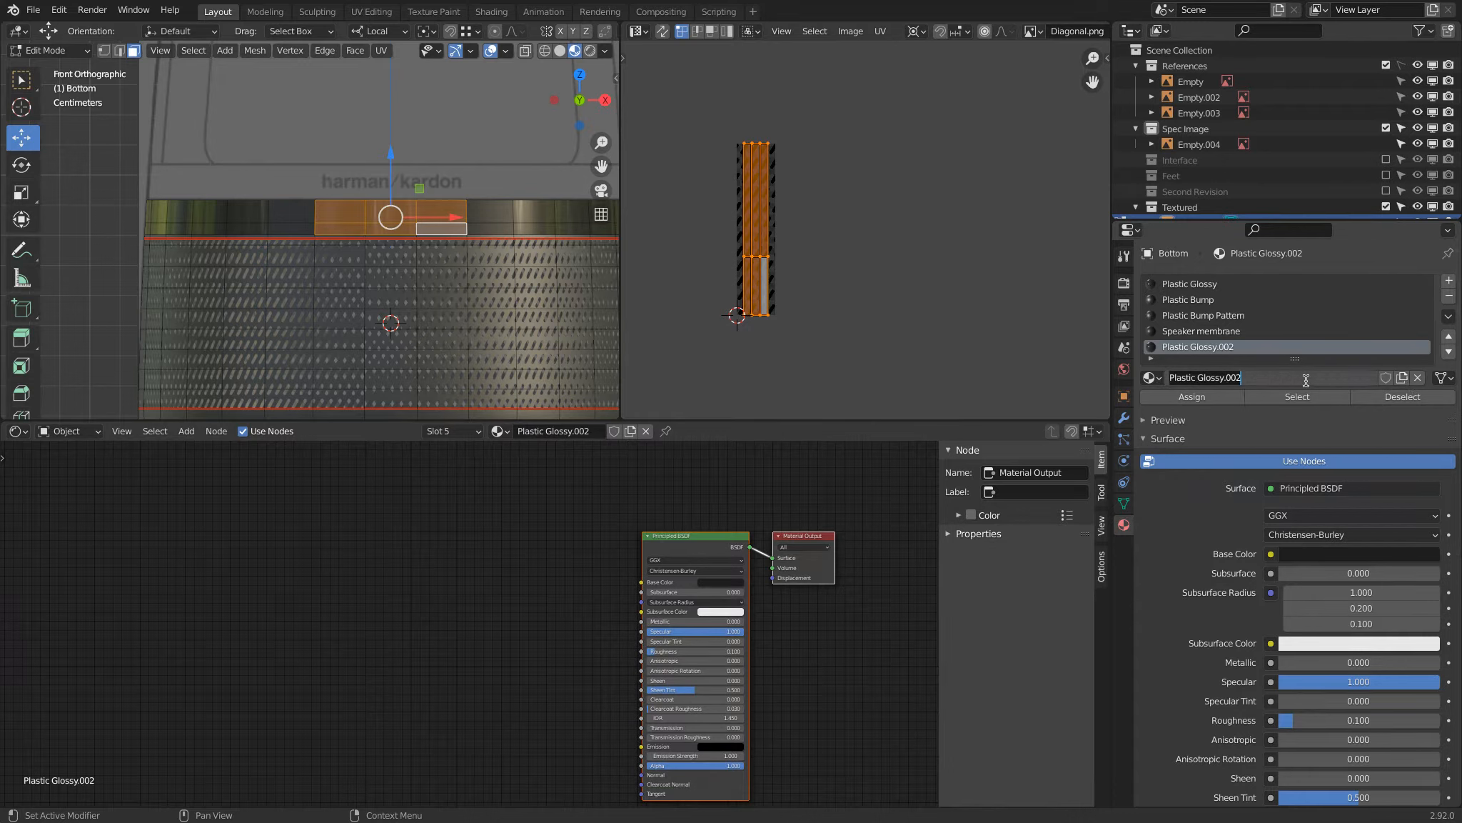
click(1306, 380)
key(BackSpace)
key(BackSpace)
key(BackSpace)
key(BackSpace)
text(Logo)
key(Return)
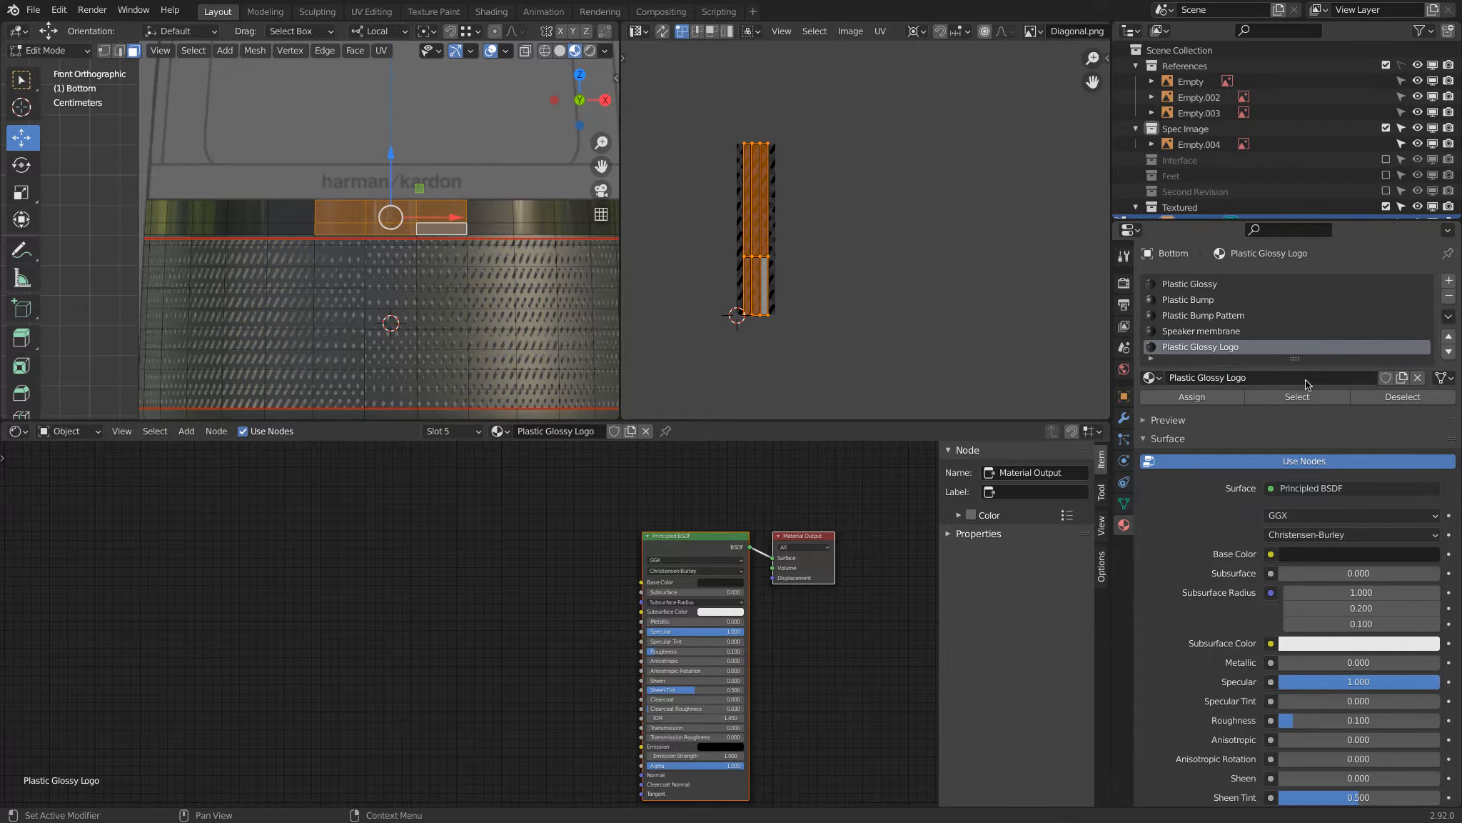
click(1209, 398)
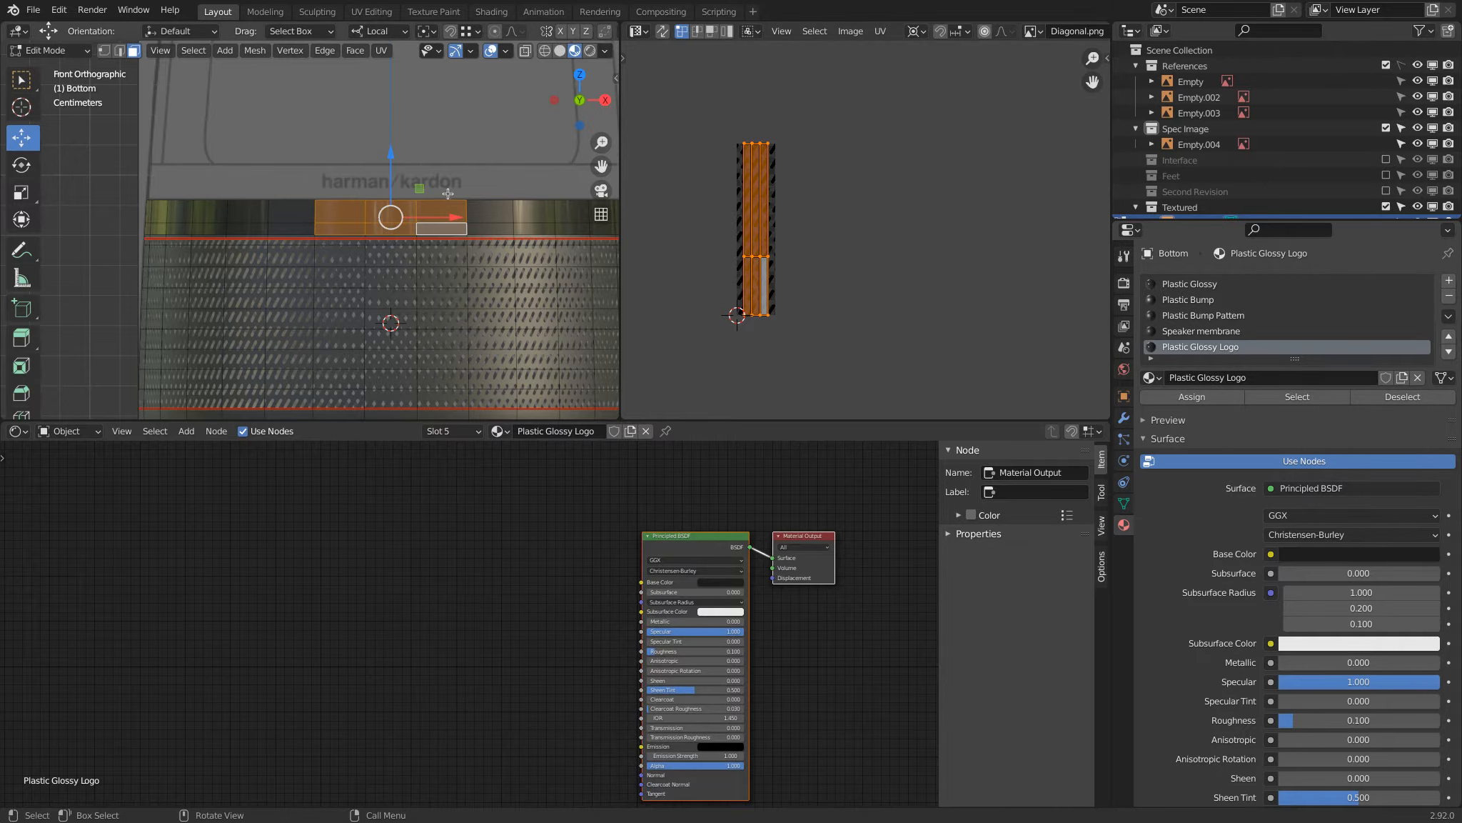
- Open Harman_kardon_Logo.png as the image in the UV editor
scroll(410, 212, up, 4)
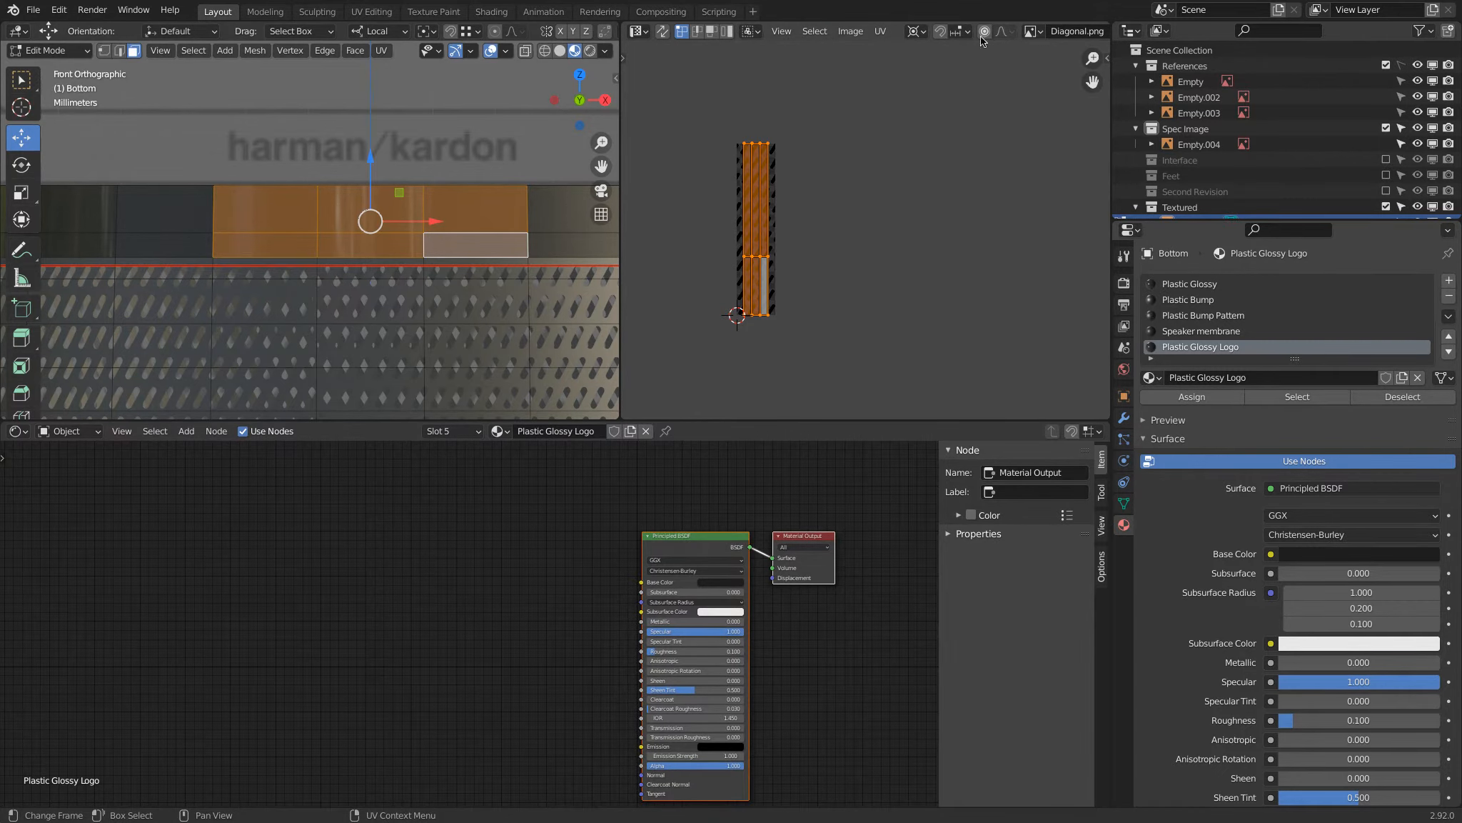
click(849, 30)
click(870, 65)
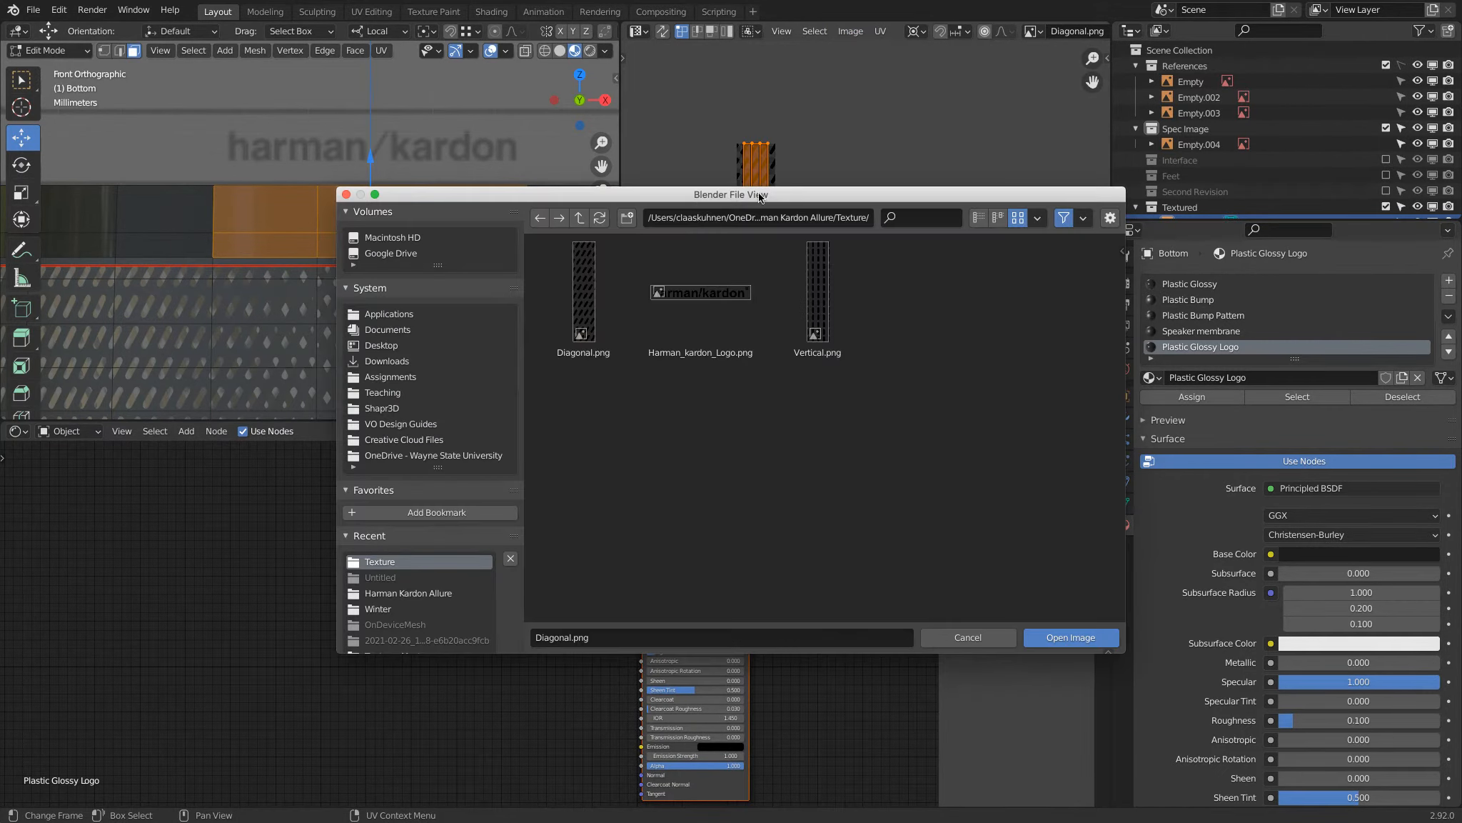
click(700, 297)
click(1085, 637)
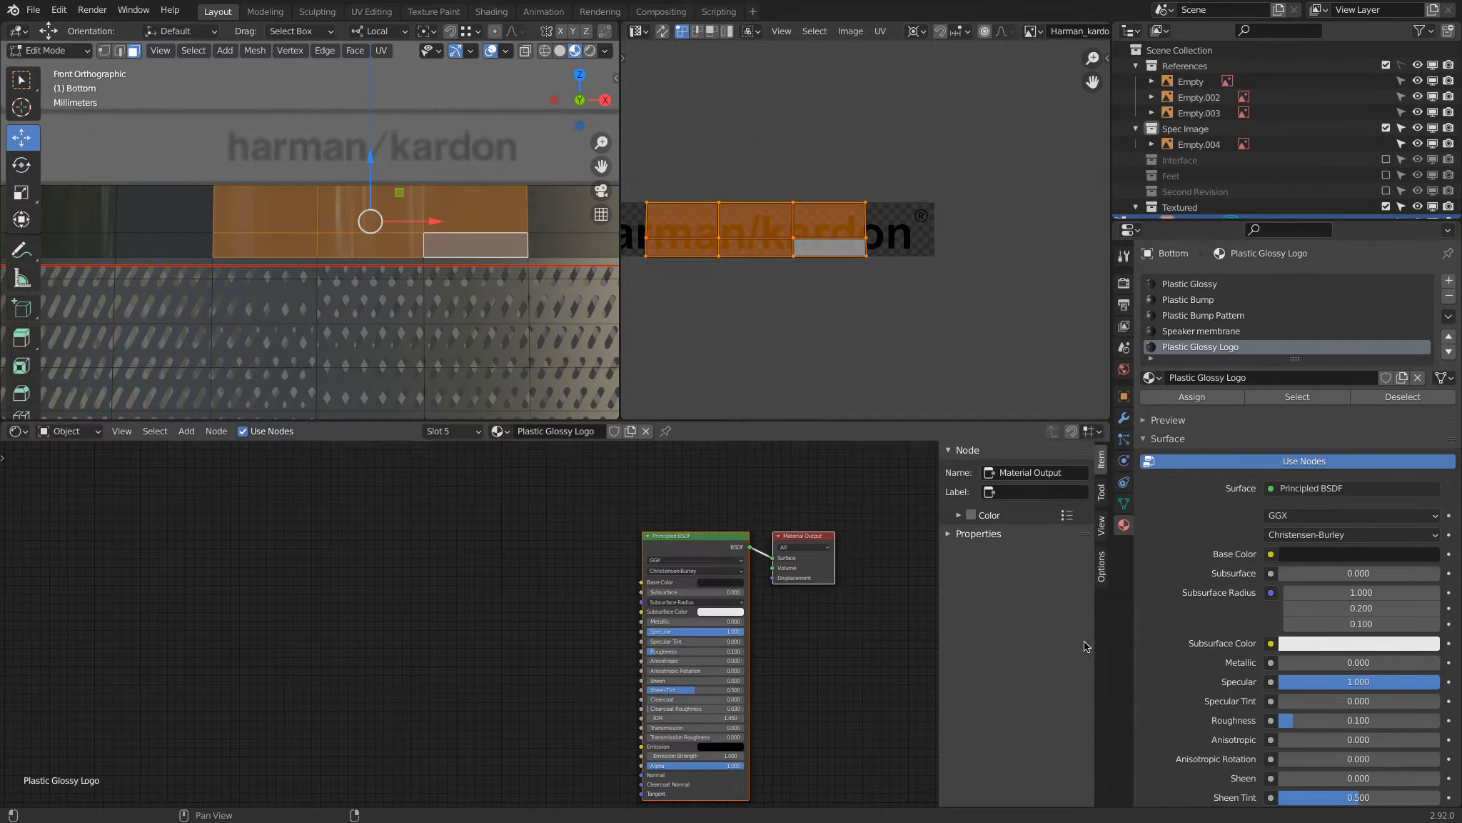
scroll(812, 222, down, 2)
scroll(814, 222, up, 3)
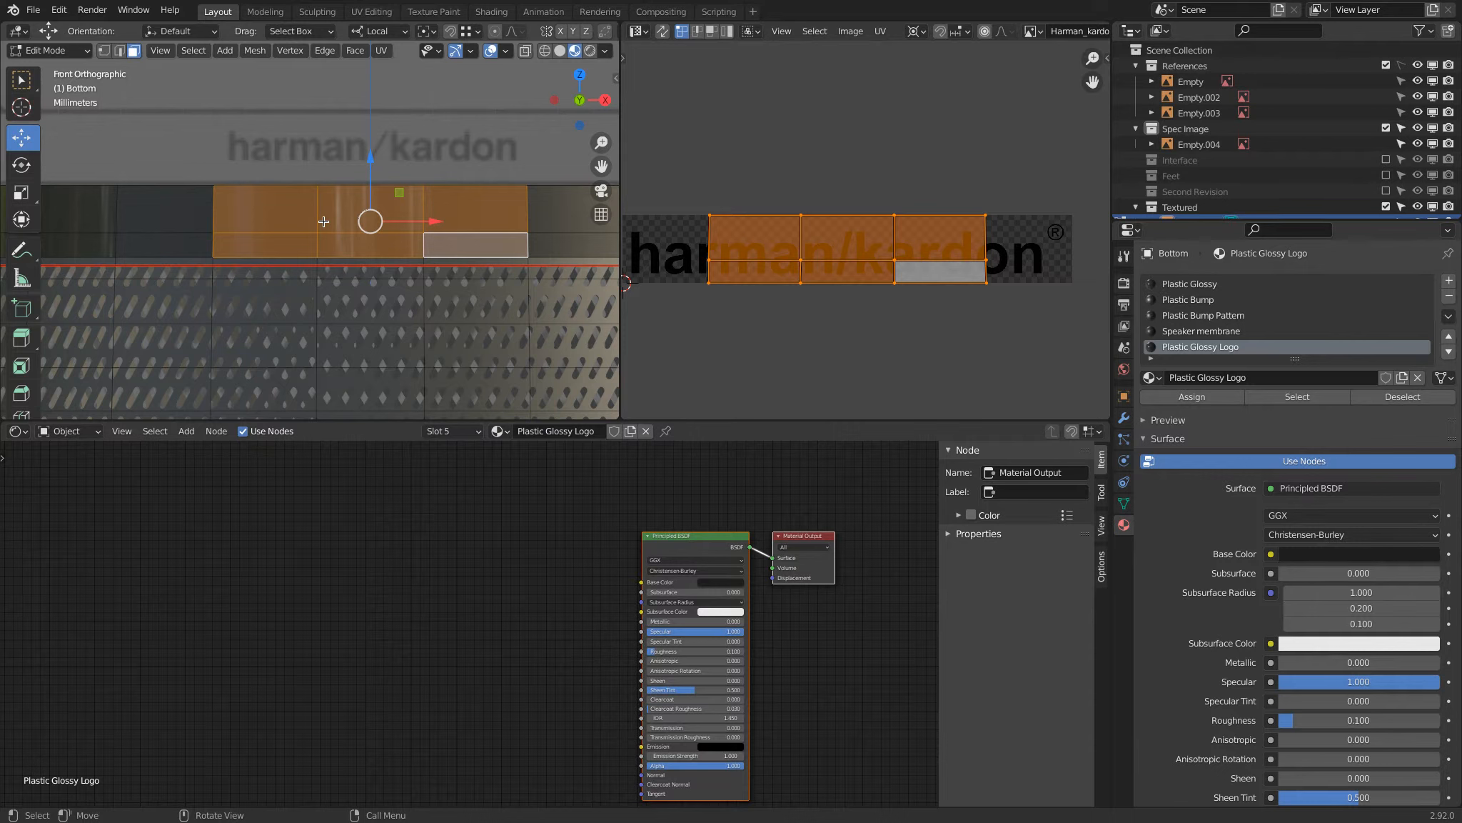
- Unwrap the selected faces with Project from View (Bounds) so their UVs fill the logo image
key(u)
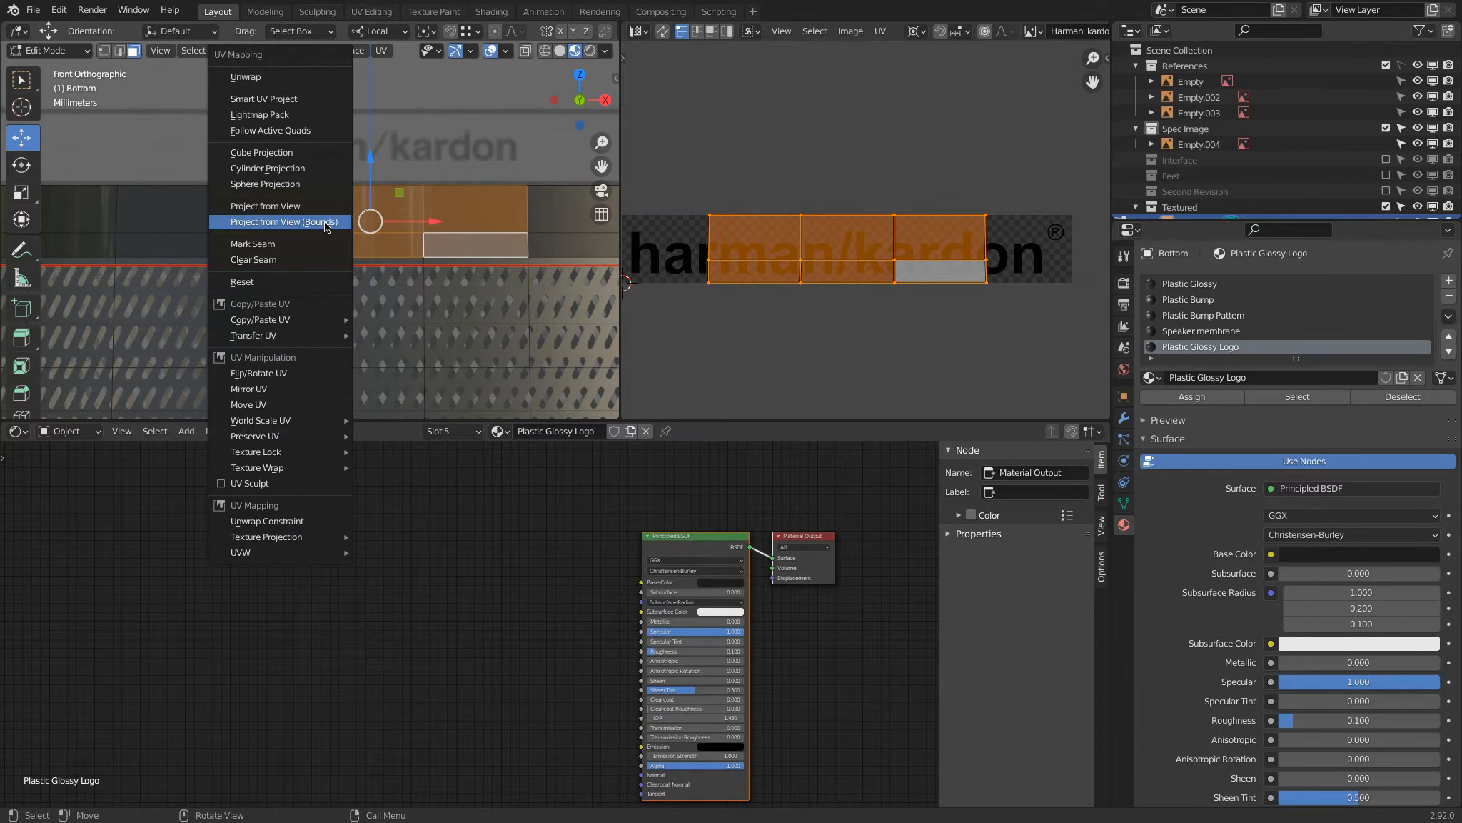
click(325, 207)
key(u)
click(326, 224)
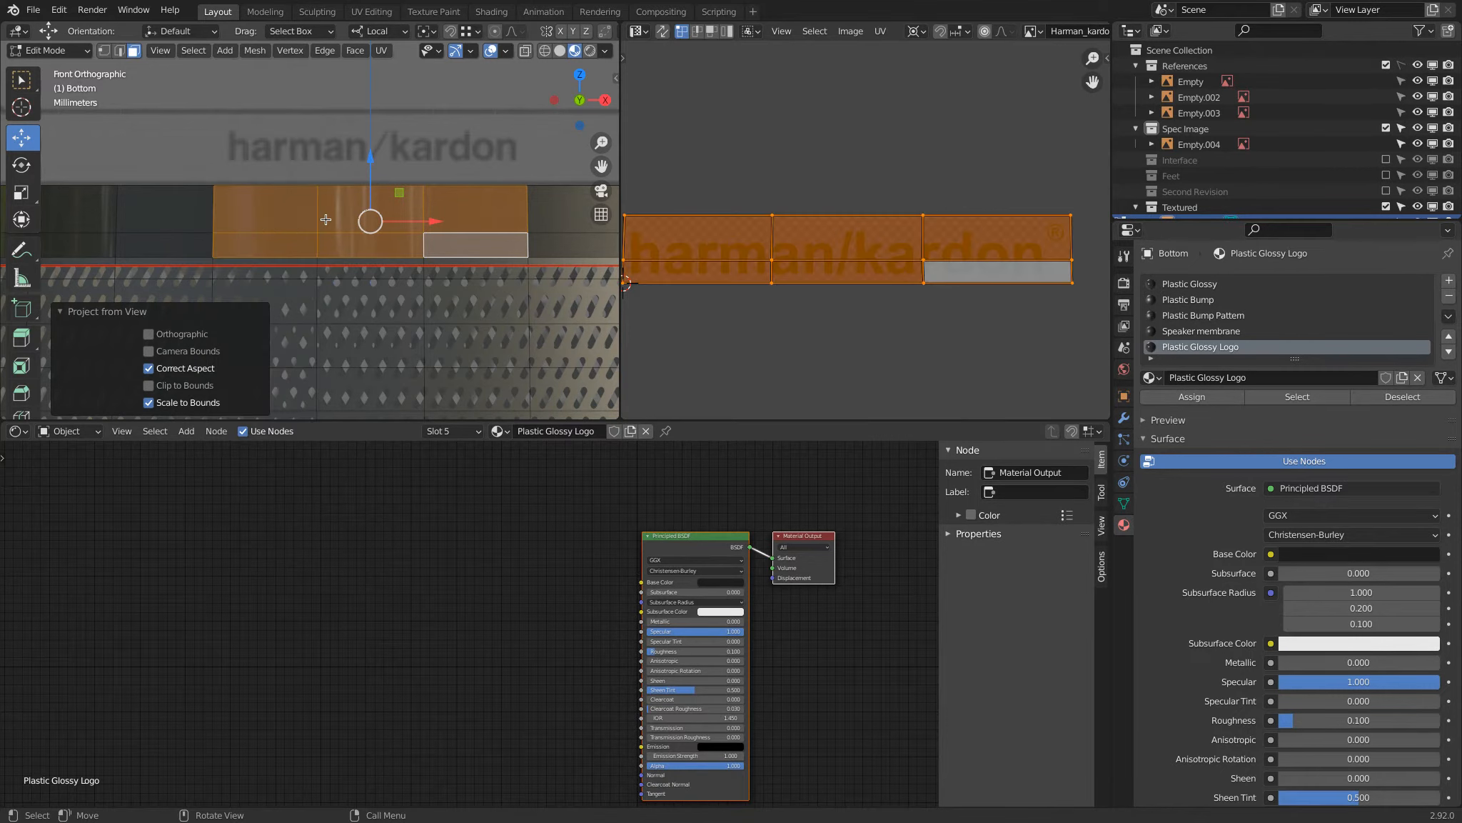
- Add an Image Texture node to Plastic Glossy Logo and link its Color output to the Principled BSDF's Base Color
scroll(457, 235, down, 2)
scroll(813, 232, down, 3)
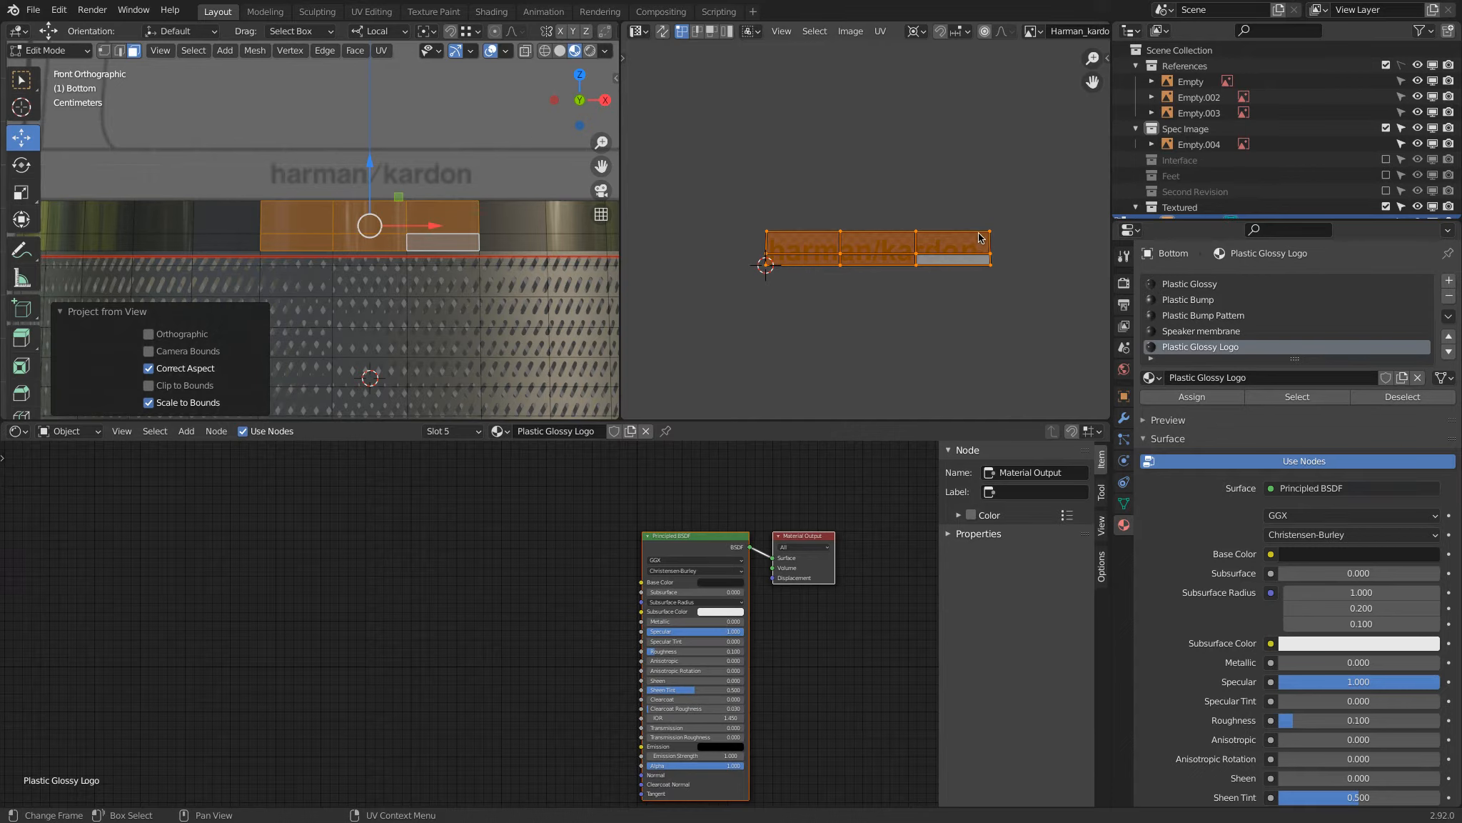
scroll(872, 259, up, 3)
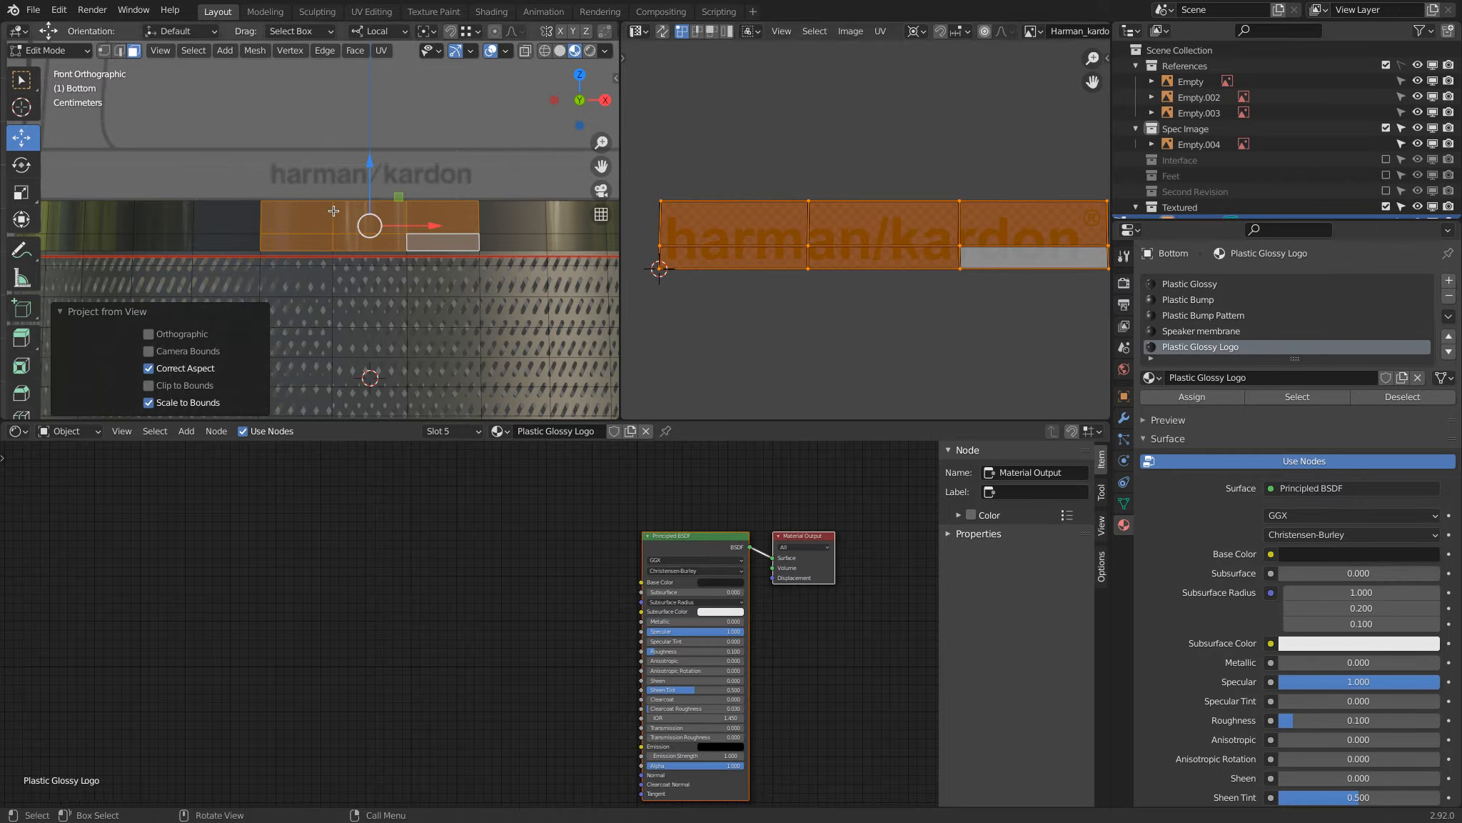
click(186, 431)
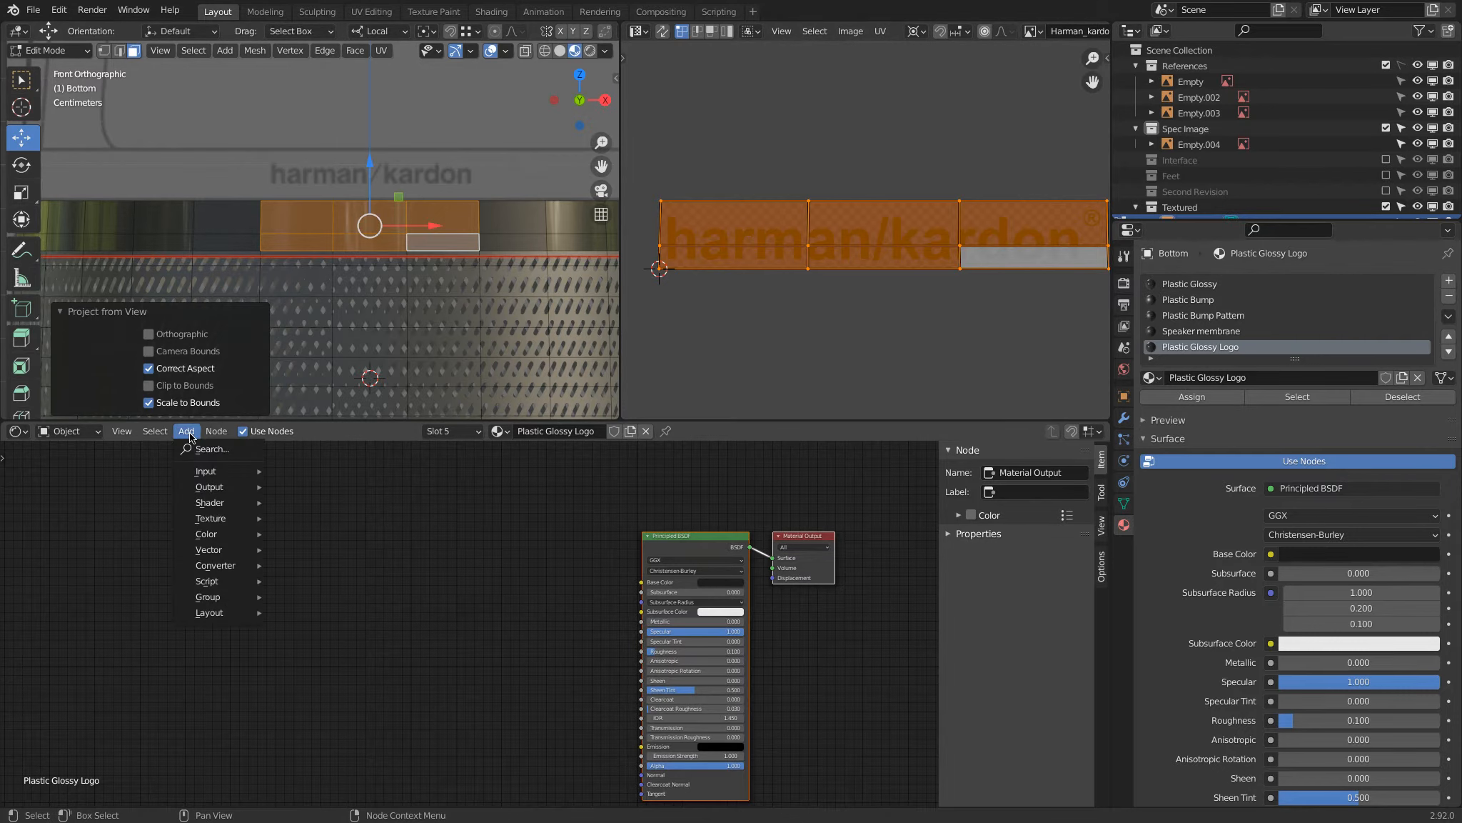
mouse_move(222, 518)
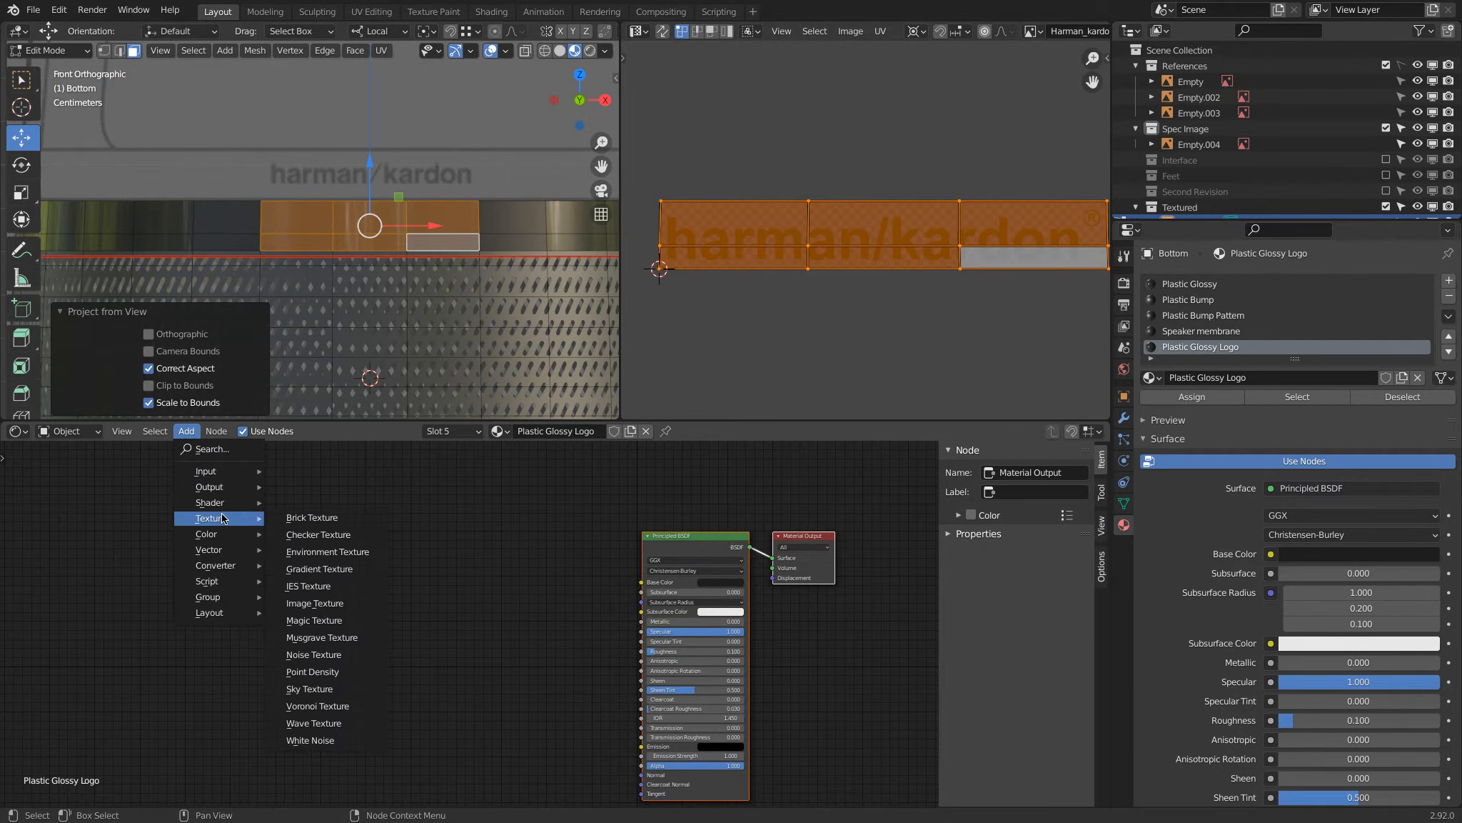
click(330, 606)
scroll(361, 566, up, 2)
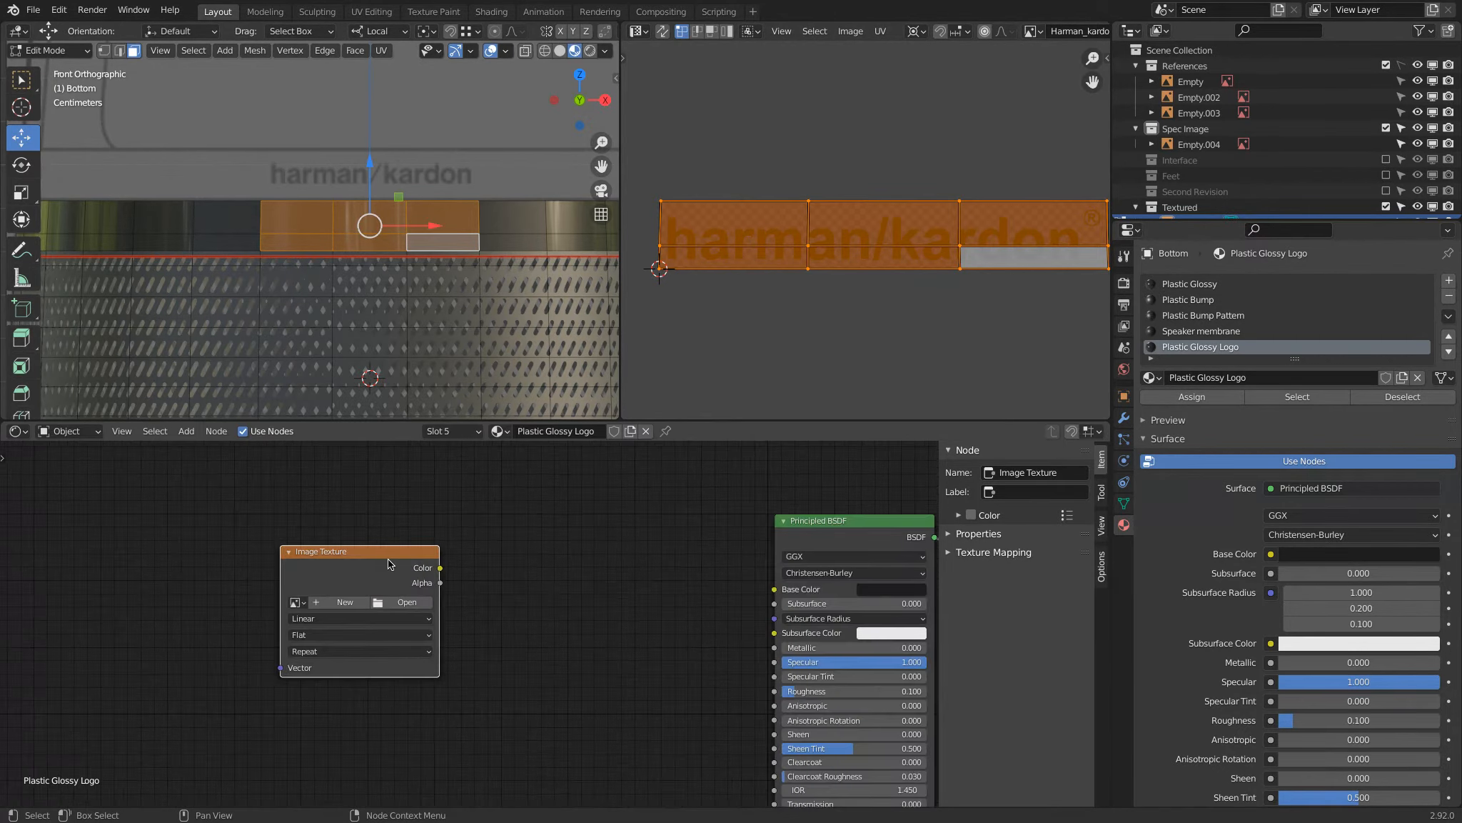
drag(441, 569, 774, 589)
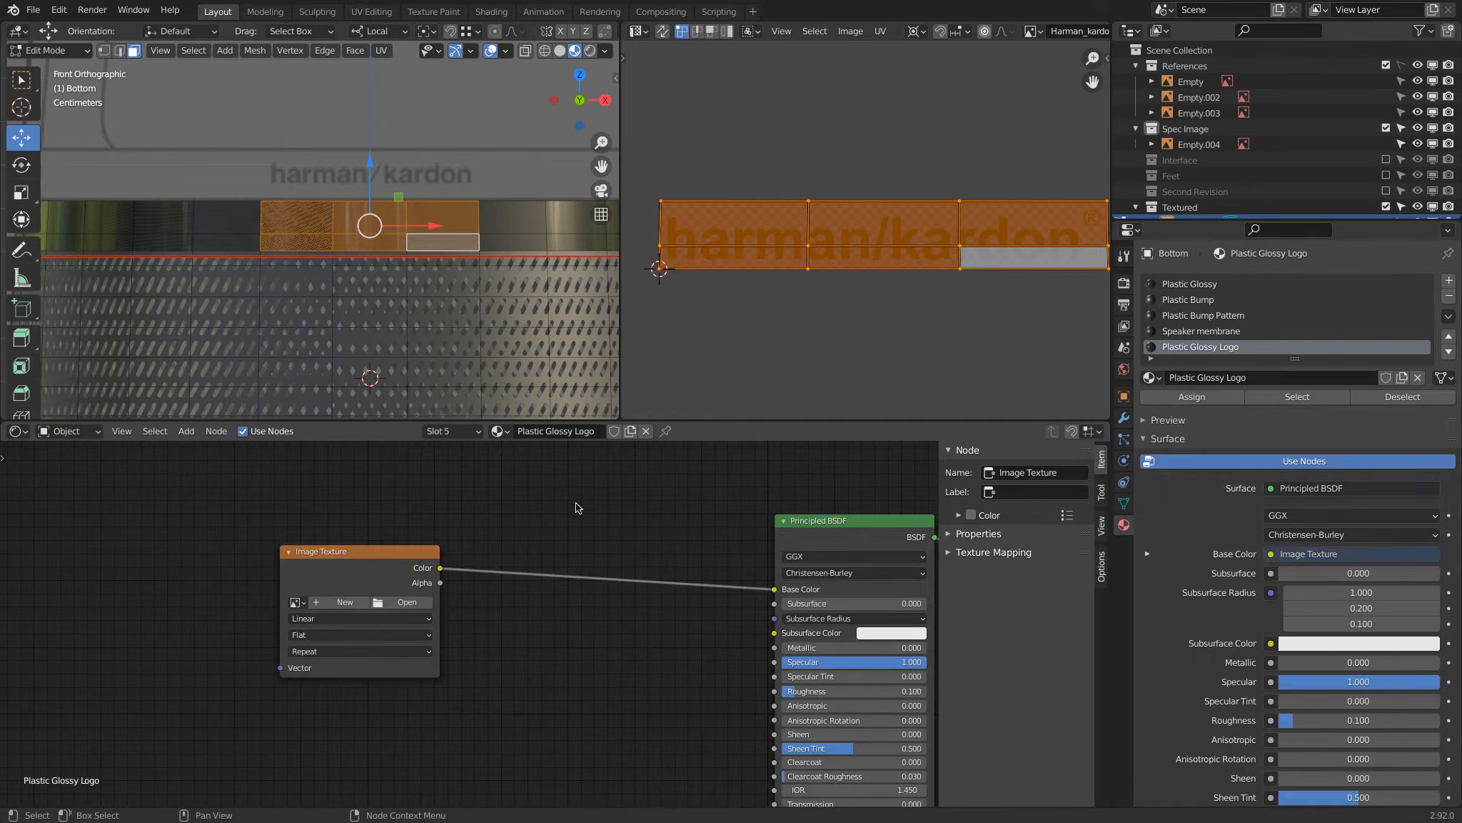
- Assign the already loaded Harman_kardon_Logo.png to the Image Texture node
scroll(409, 202, up, 4)
scroll(408, 203, down, 2)
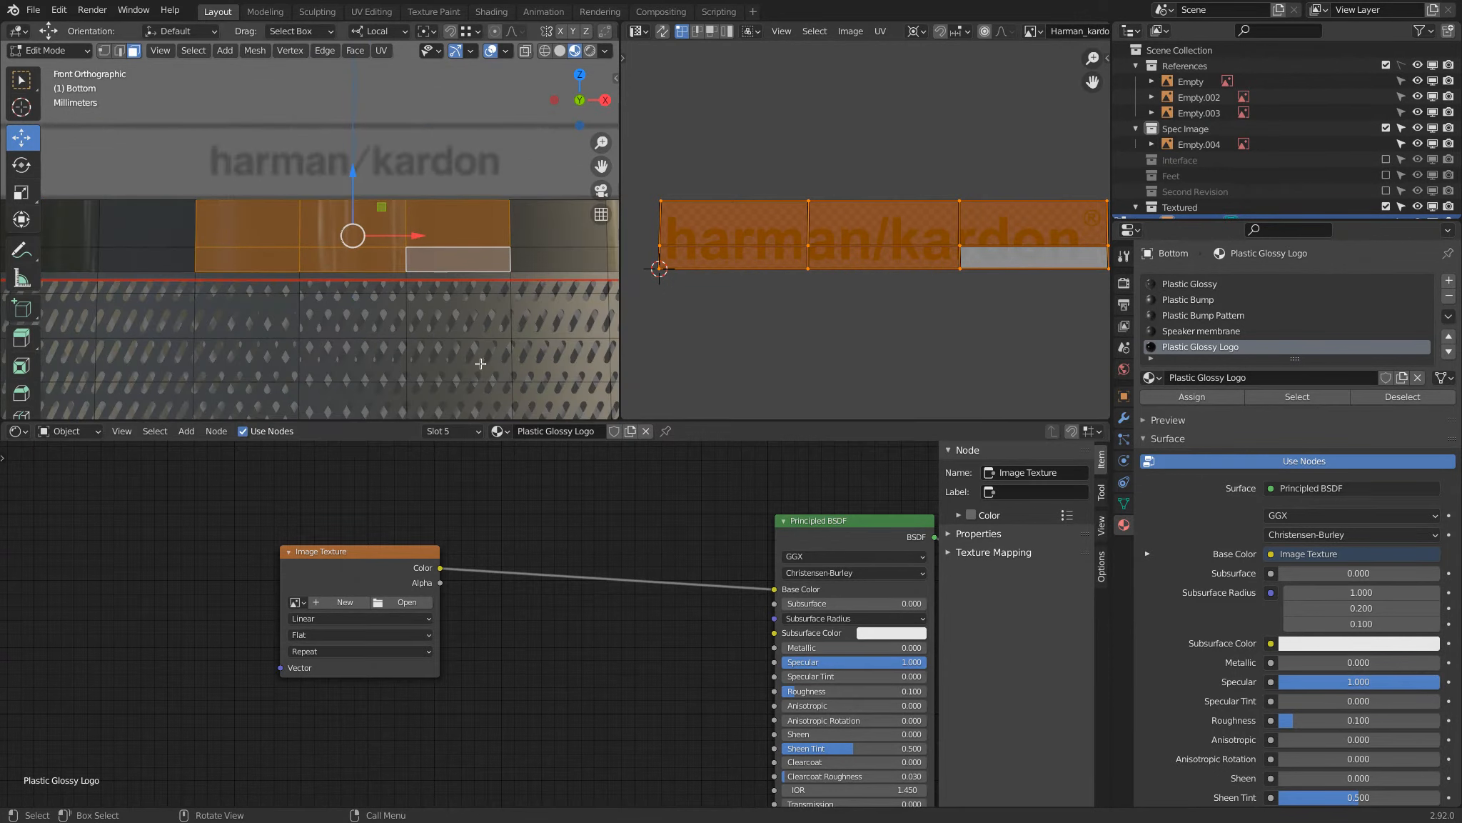
click(299, 603)
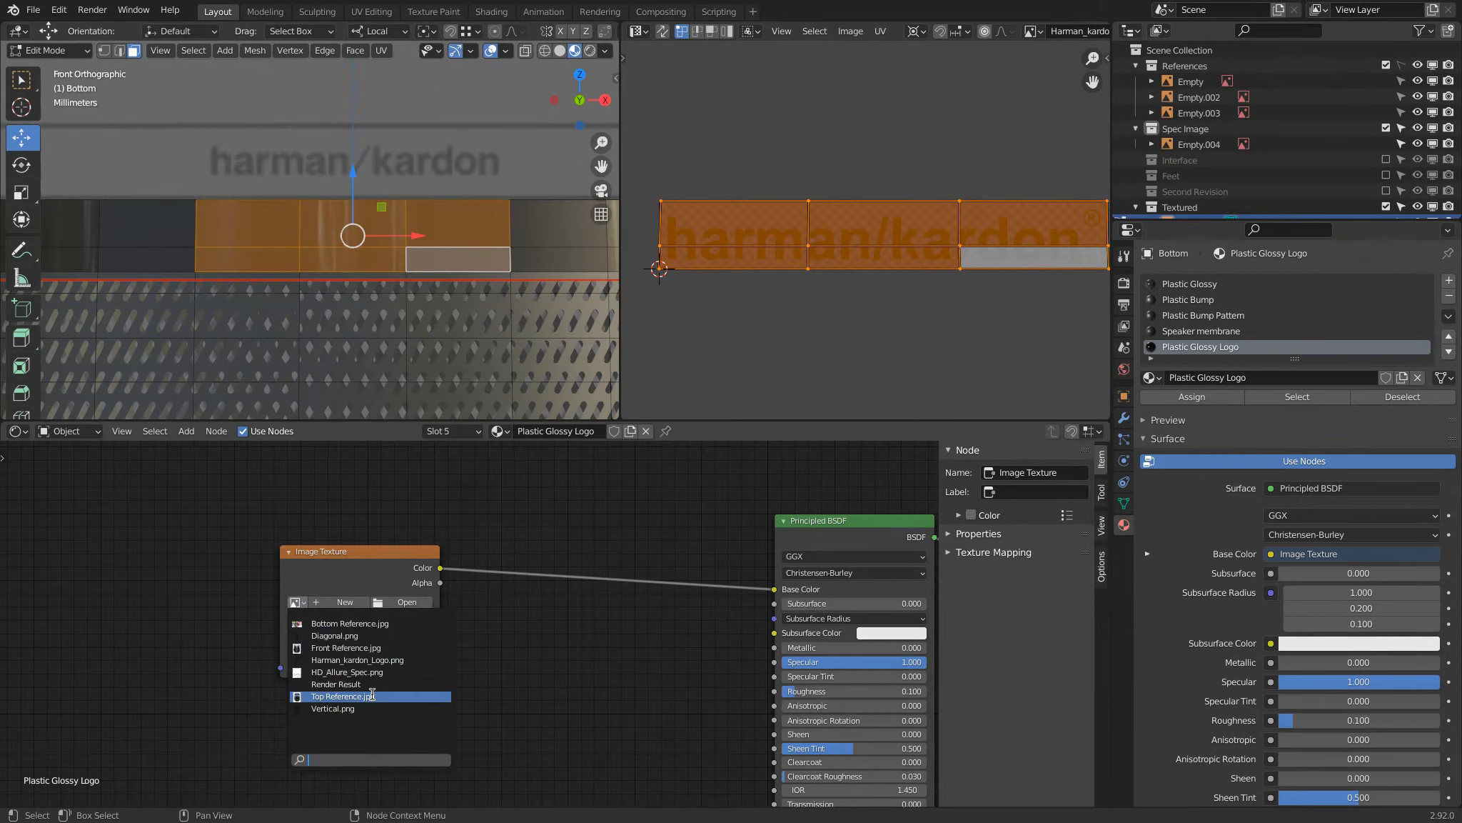
click(358, 660)
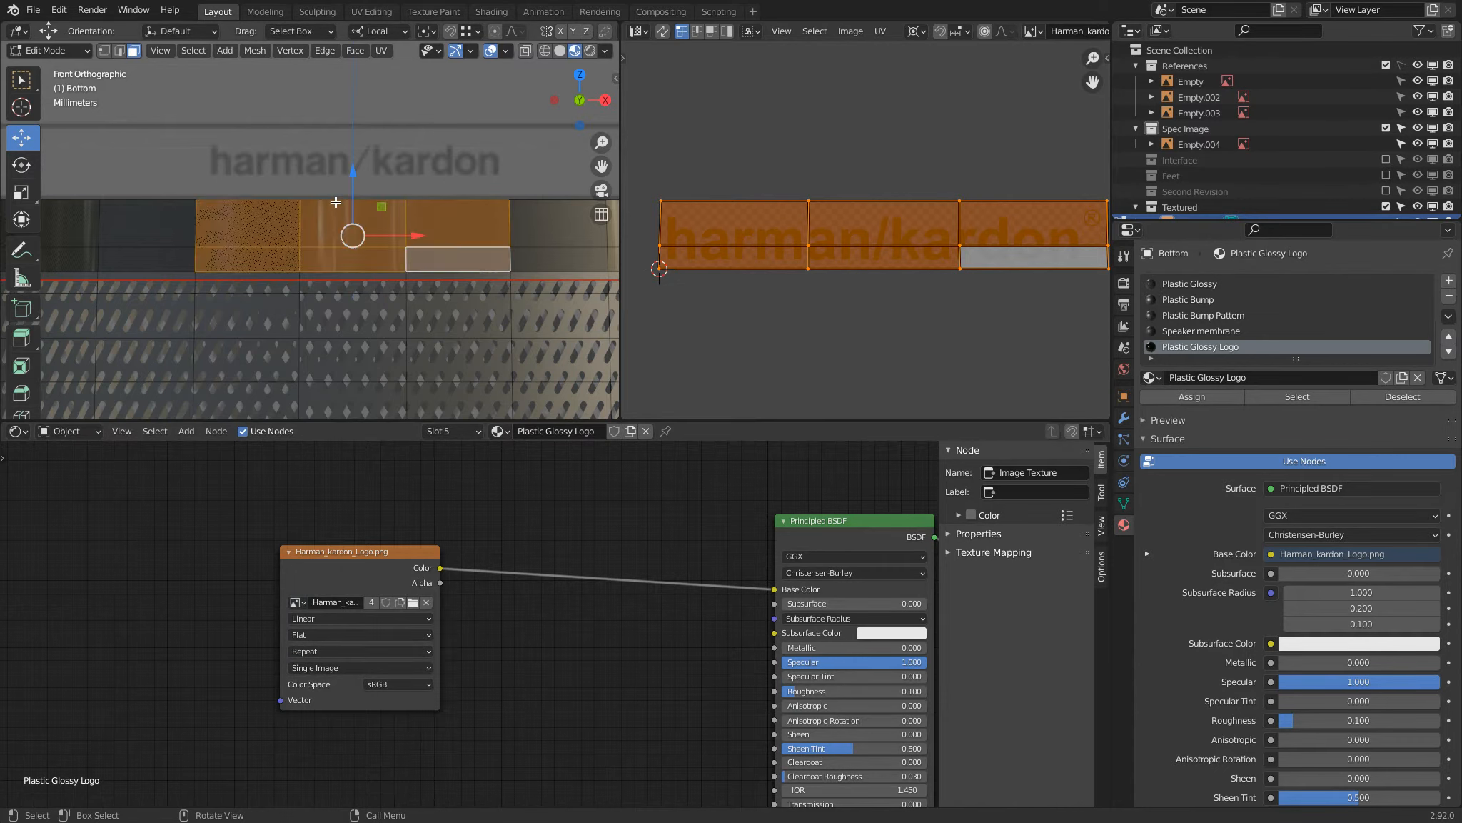
- Inspect the textured front band up close and in Object Mode with material preview shading, then return to Edit Mode
scroll(340, 213, up, 3)
scroll(340, 212, down, 3)
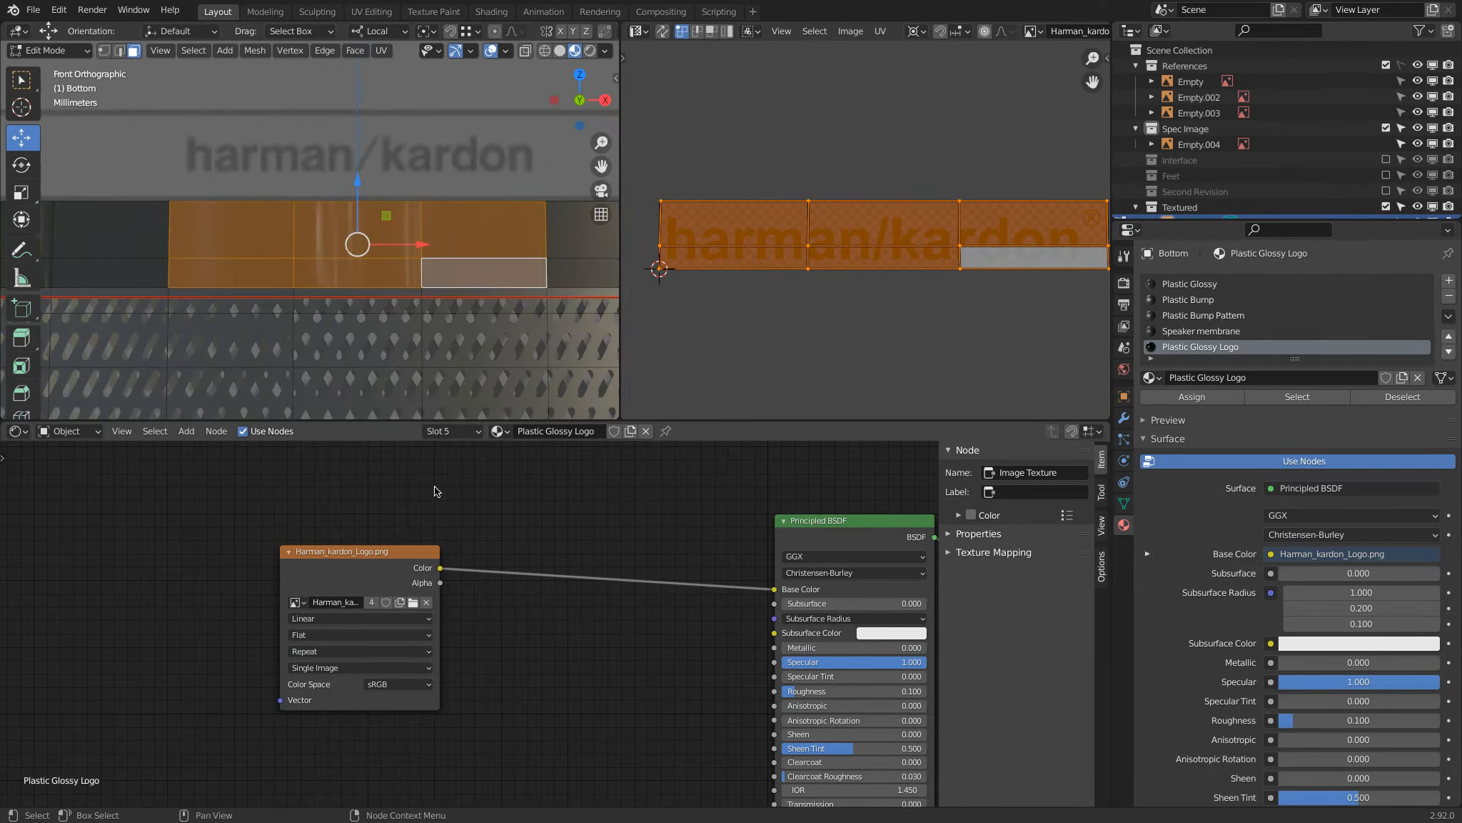
scroll(475, 547, down, 3)
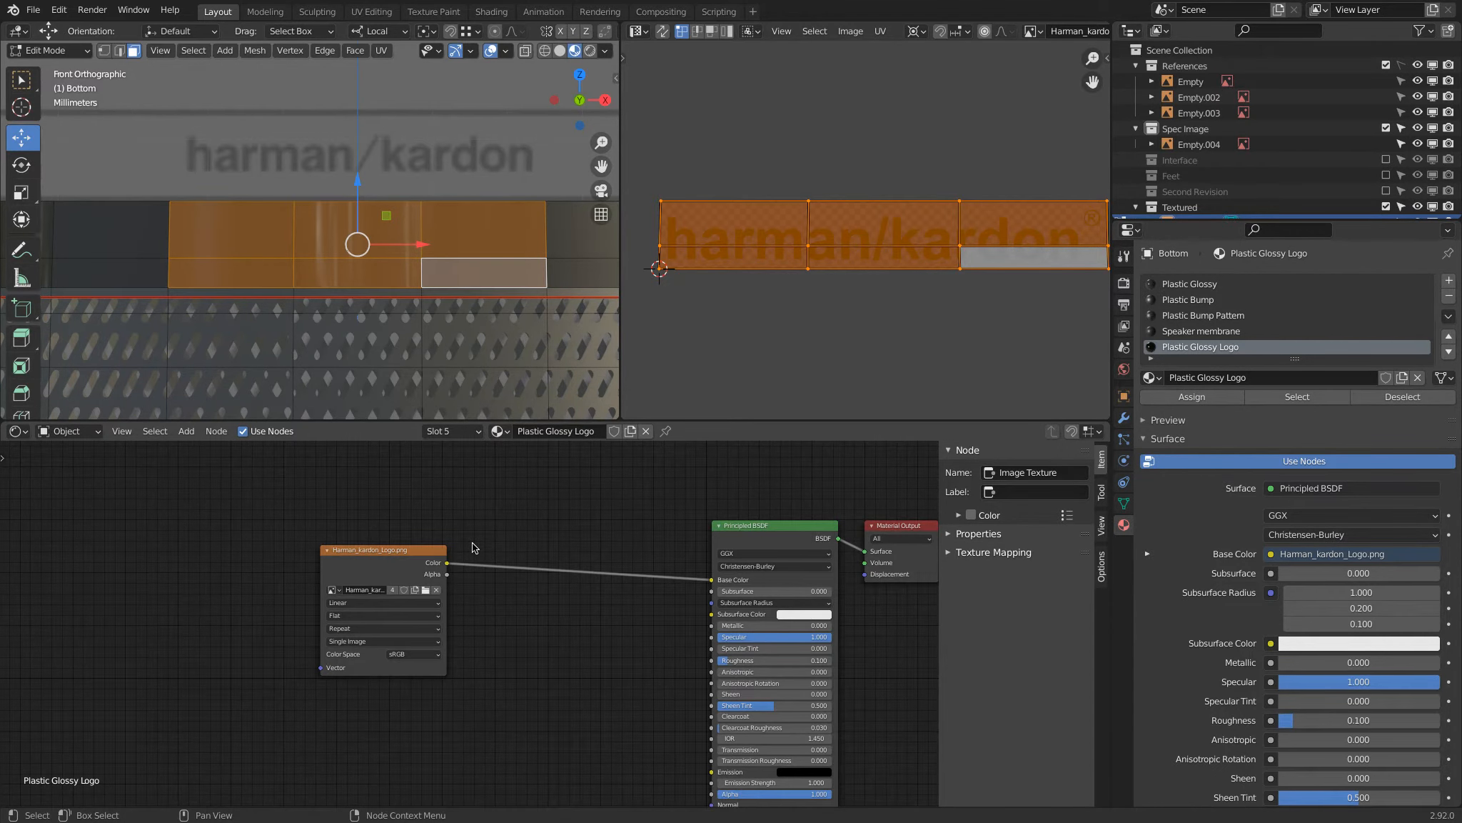
scroll(426, 294, down, 3)
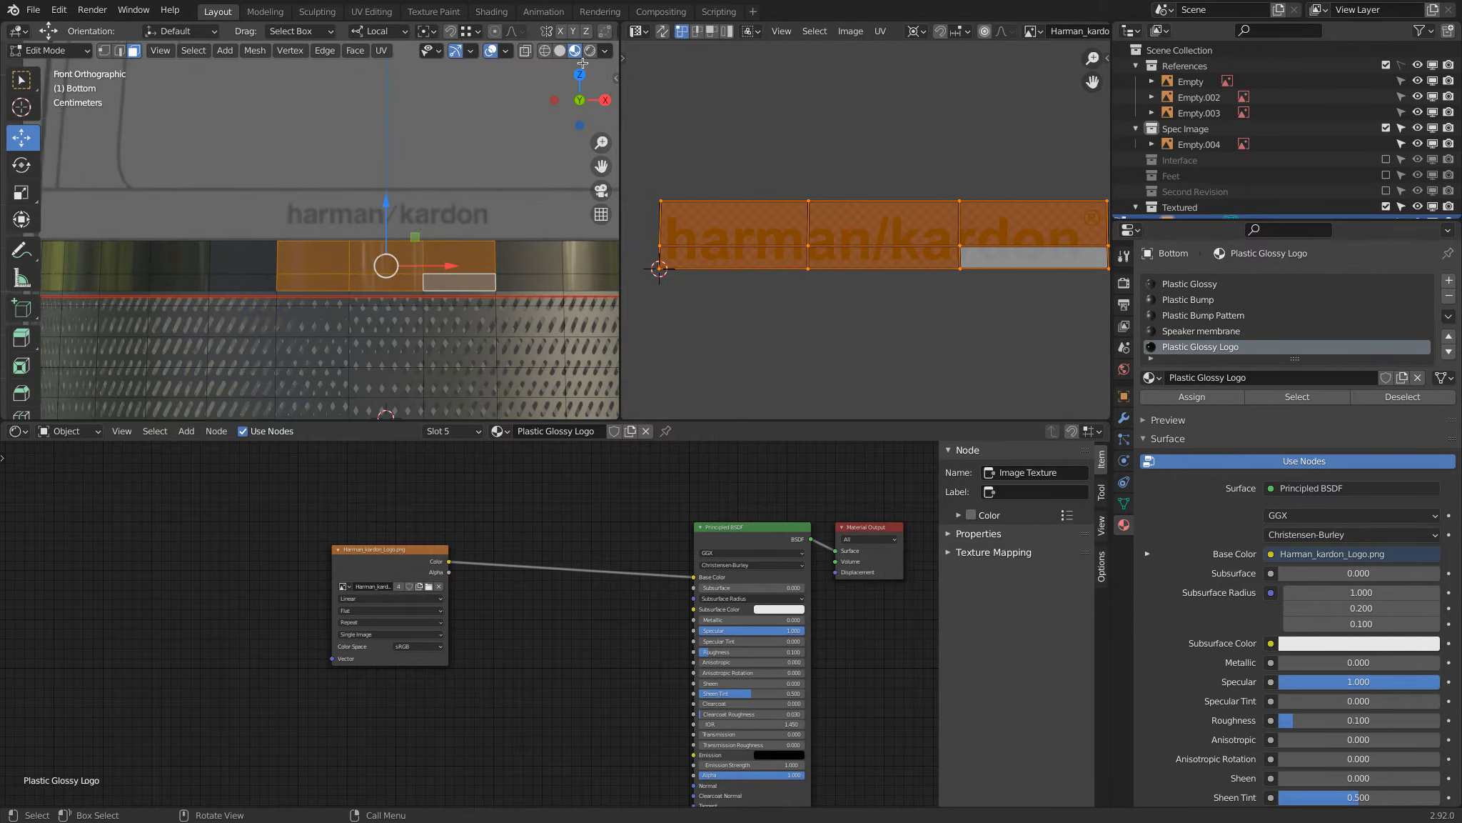
click(560, 50)
click(575, 50)
key(Tab)
middle_drag(463, 280, 453, 236)
key(KP_1)
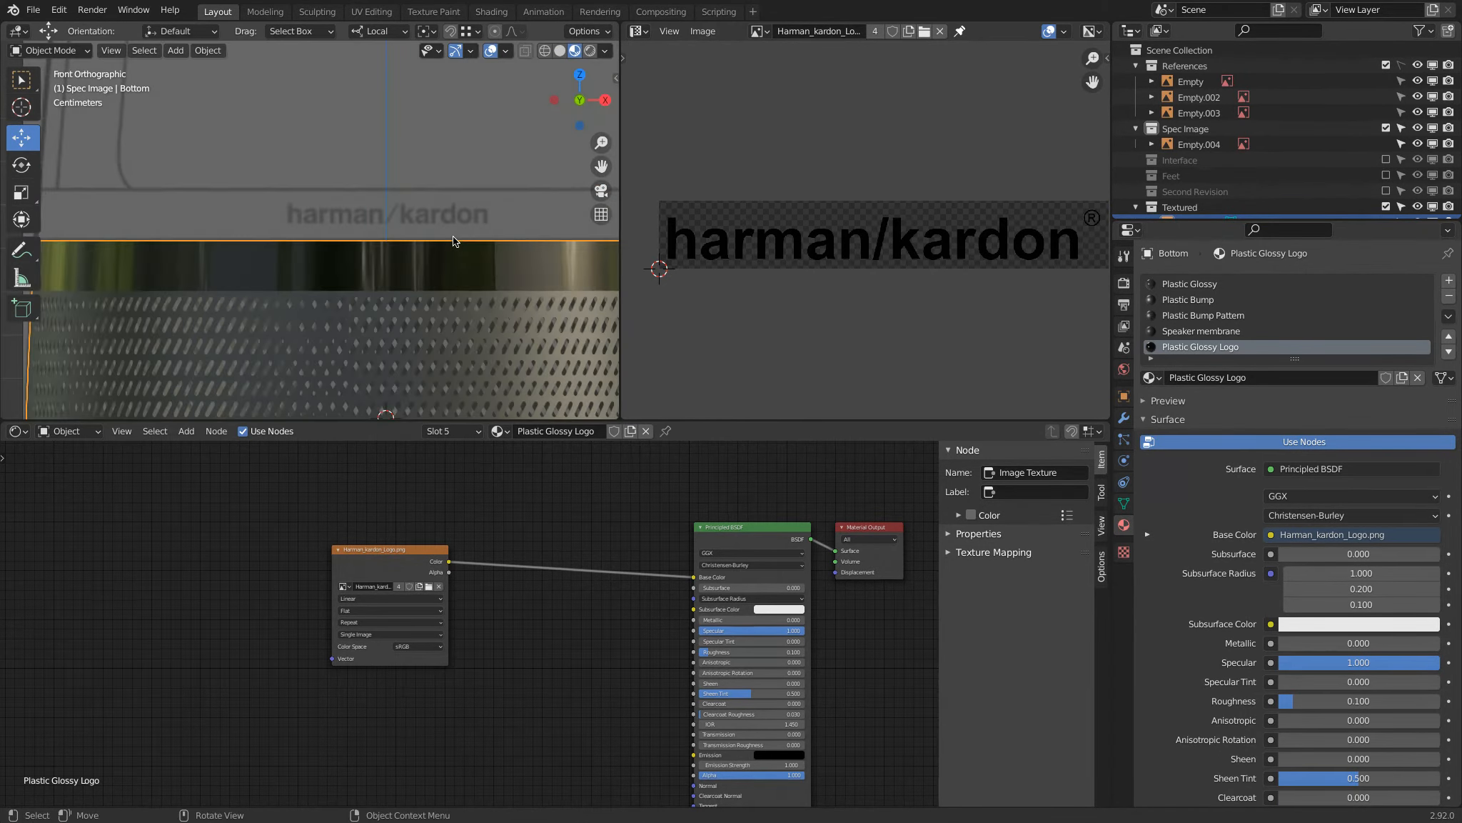
key(Tab)
- Reload Harman_kardon_Logo.png from the Texture folder into the Image Texture node
scroll(411, 616, up, 3)
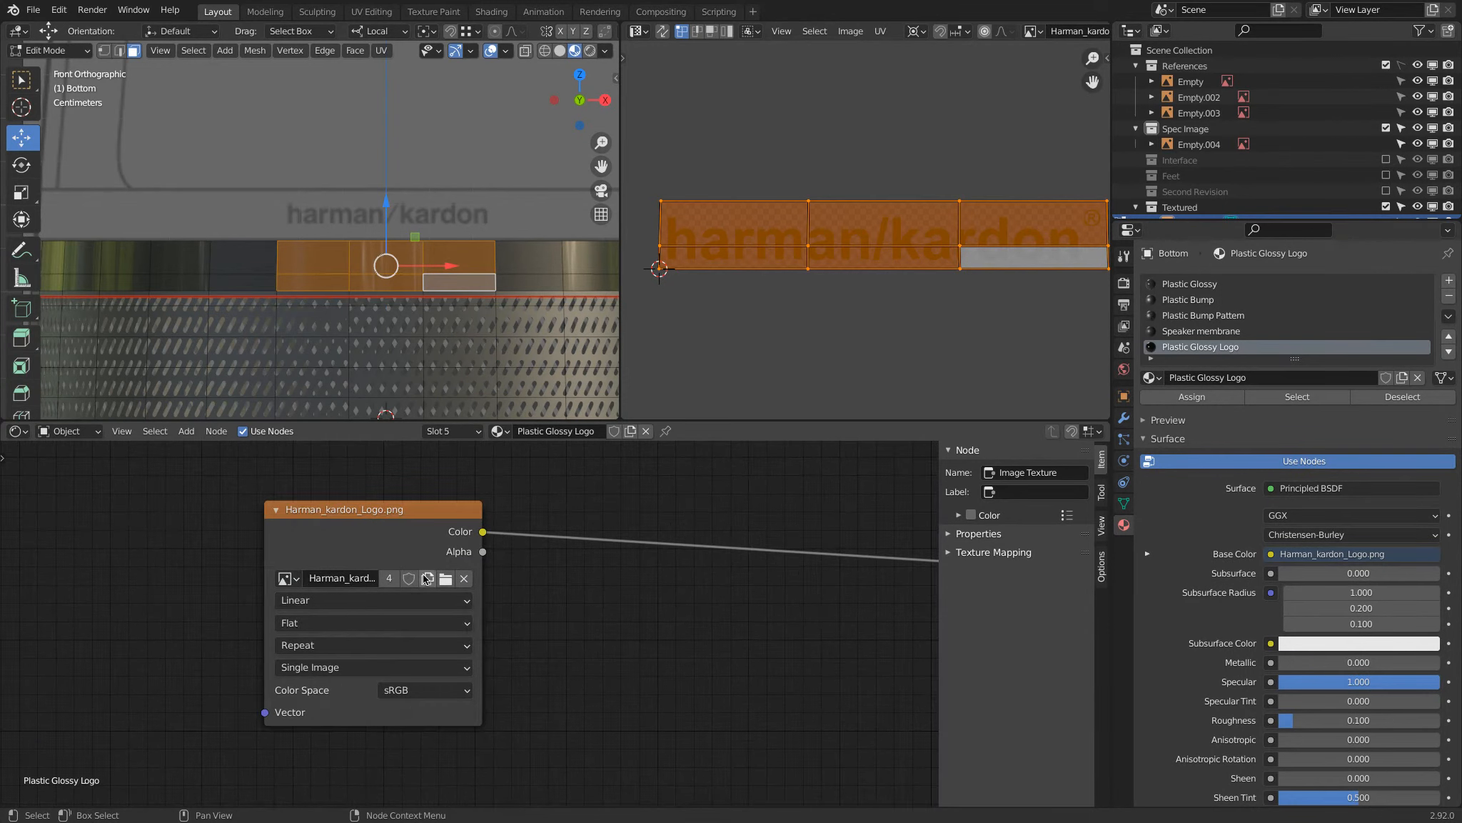
click(445, 578)
click(713, 295)
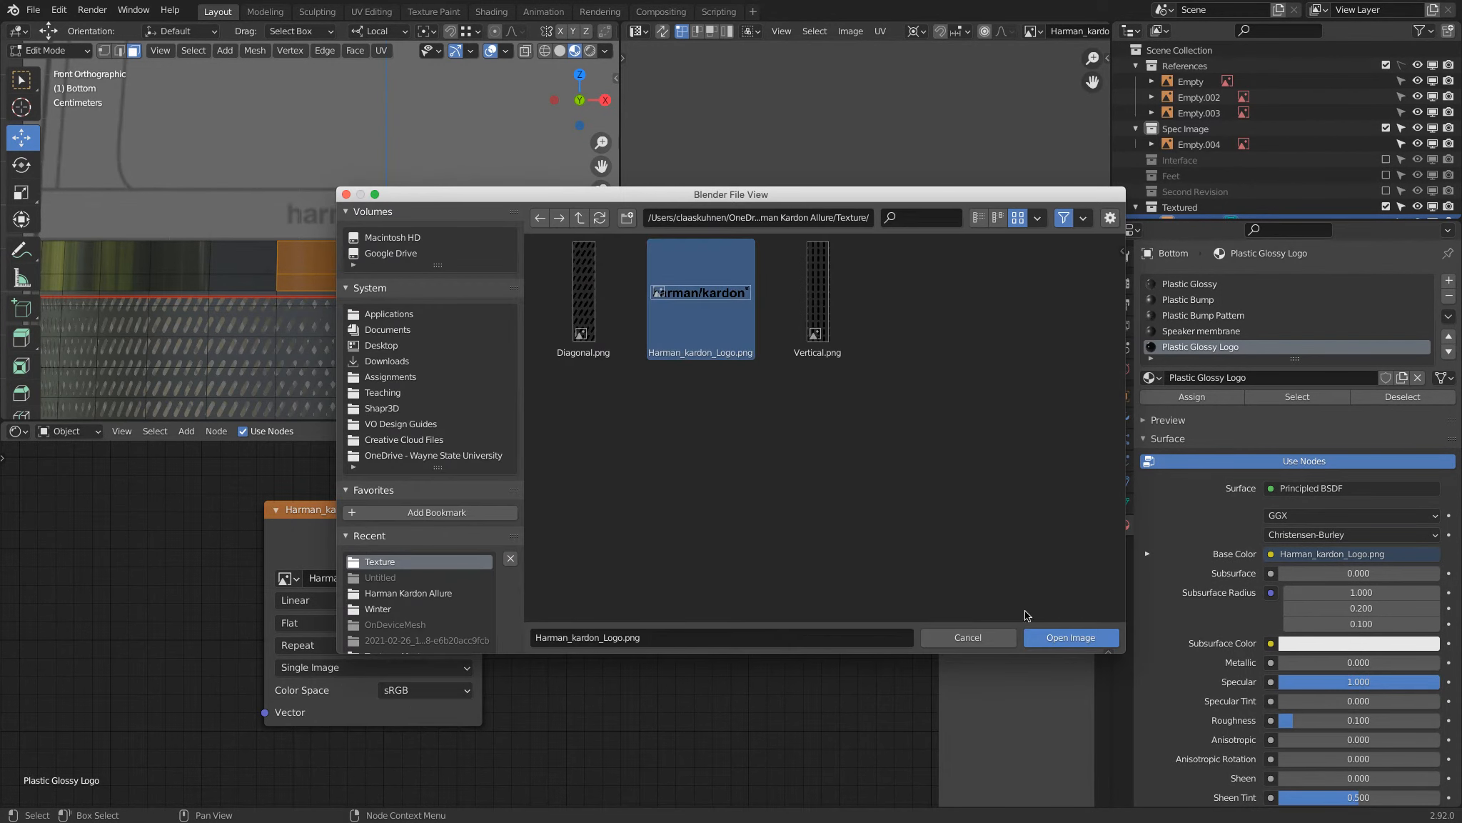
click(1028, 637)
- Make room beside the logo texture node and insert a MixRGB node into its link to Base Color
scroll(513, 519, down, 2)
scroll(513, 519, down, 1)
middle_drag(610, 498, 561, 497)
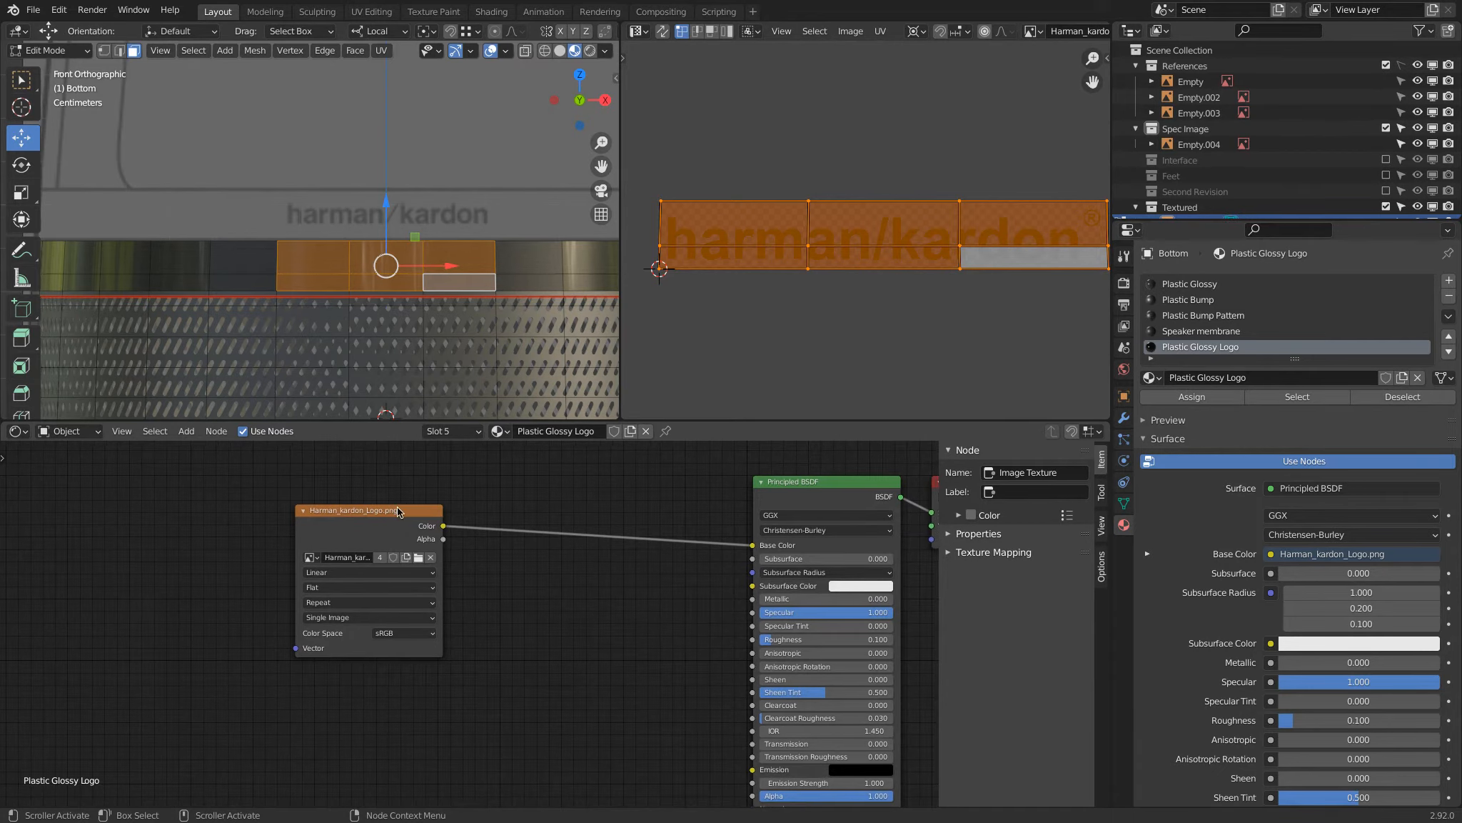
drag(398, 509, 231, 538)
key(shift+a)
mouse_move(285, 512)
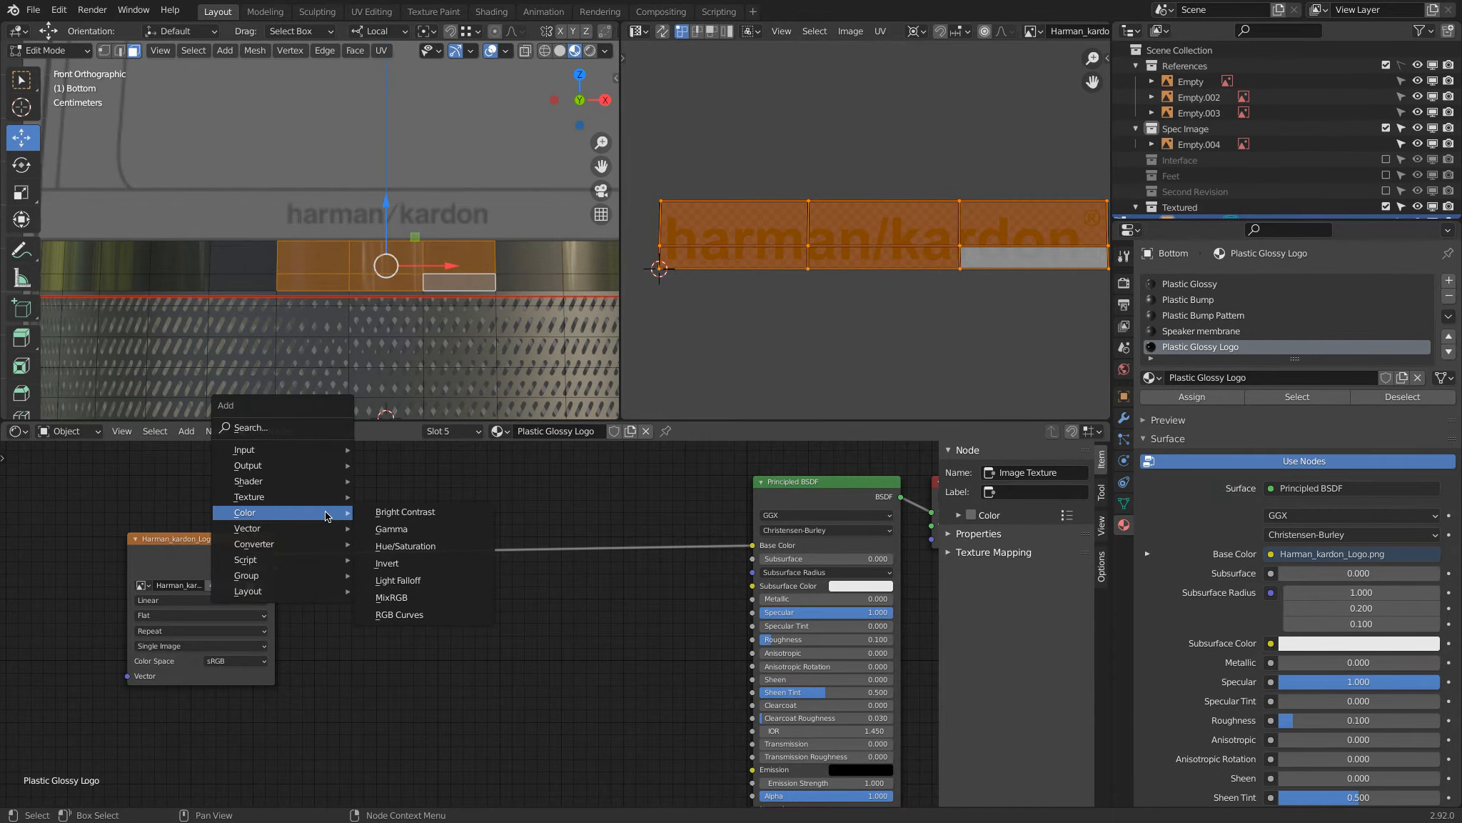
click(391, 597)
click(529, 546)
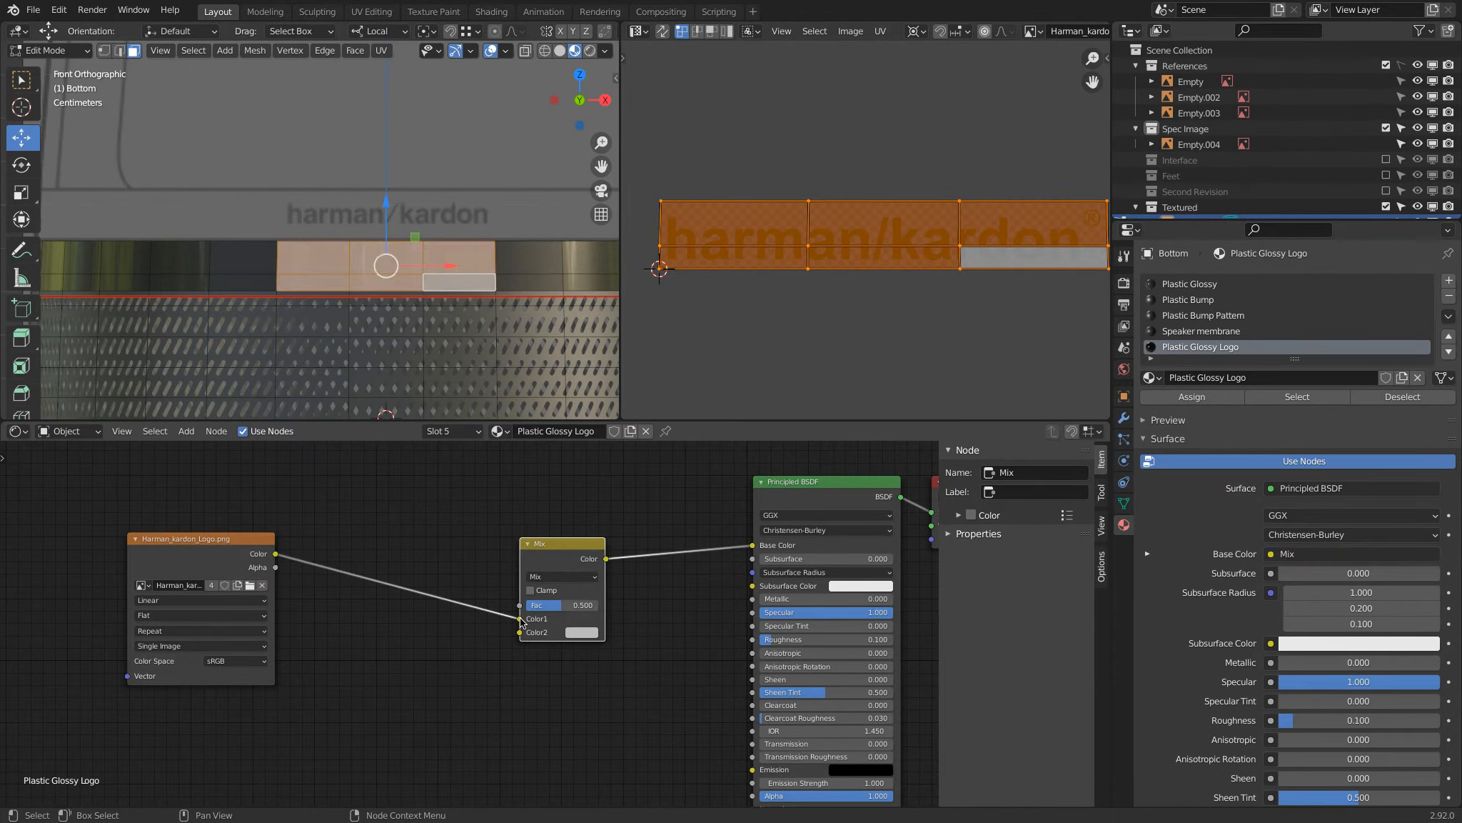
- Disconnect the logo texture from the Mix node's Color1 and link its Alpha output to Fac instead
drag(509, 615, 450, 607)
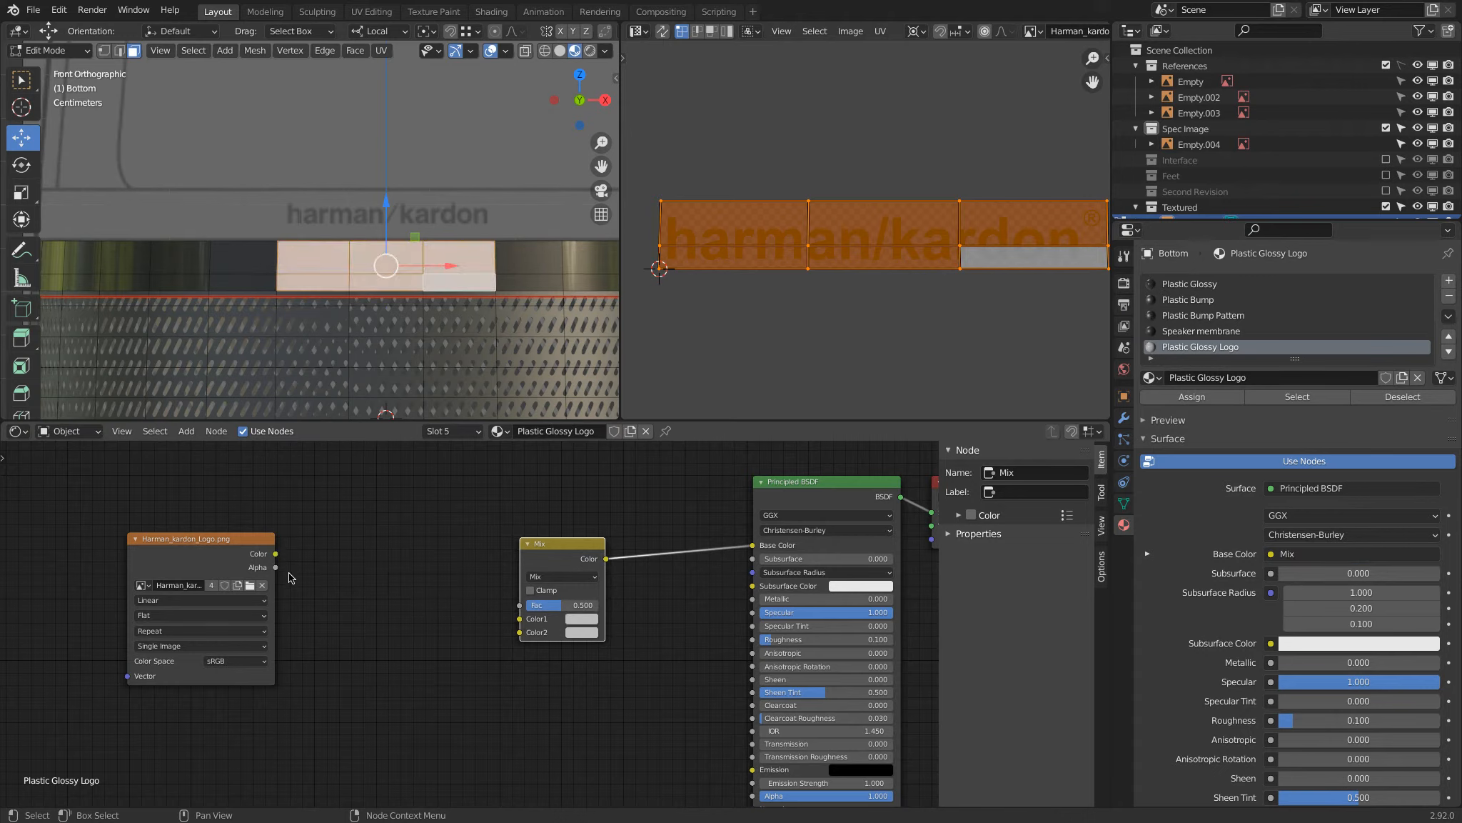
drag(276, 568, 479, 605)
drag(275, 567, 520, 605)
- Set the Mix node's Color1 to red and check the logo's contrast on the band
click(575, 619)
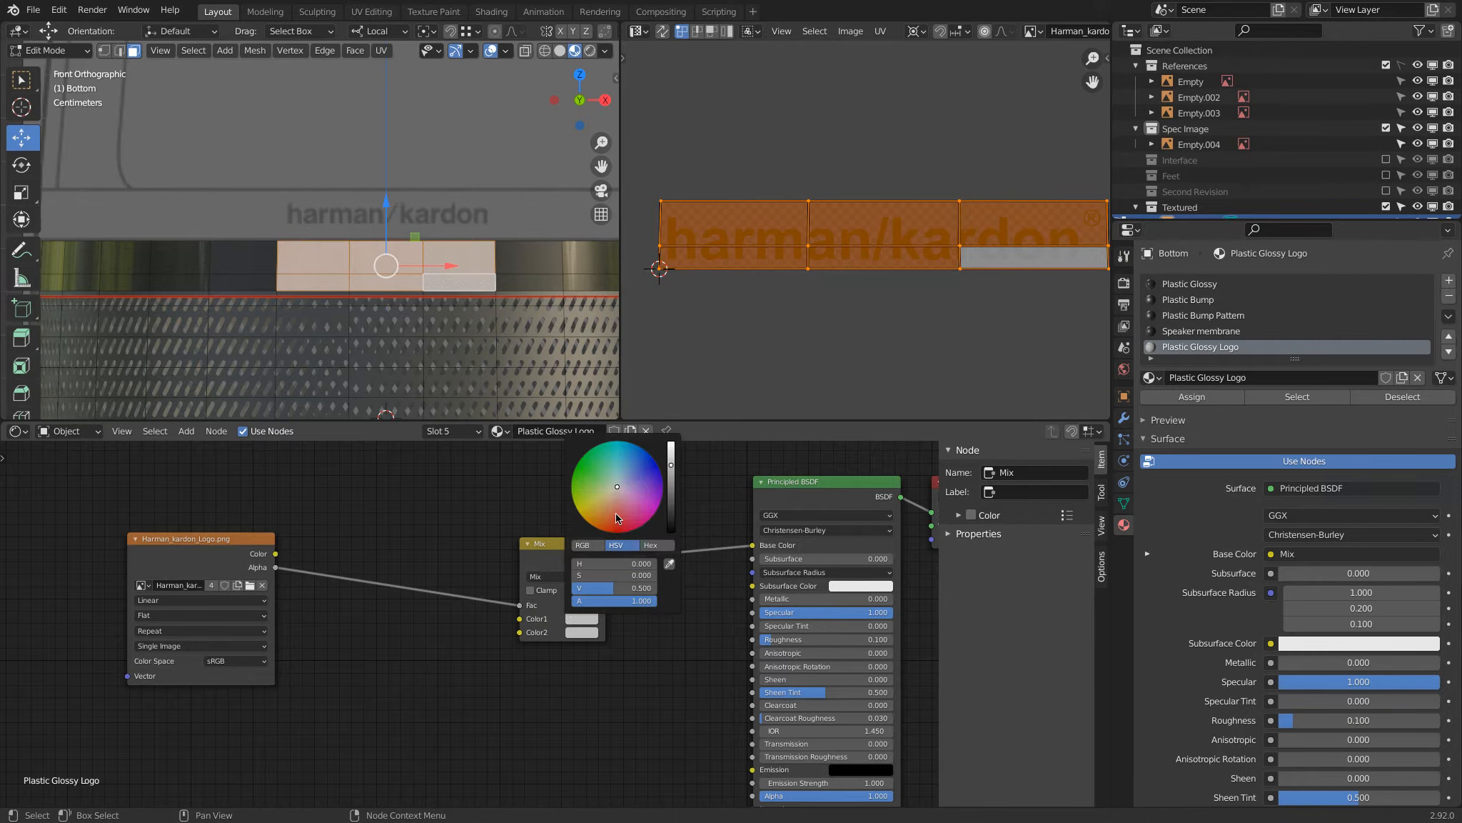
drag(615, 513, 619, 534)
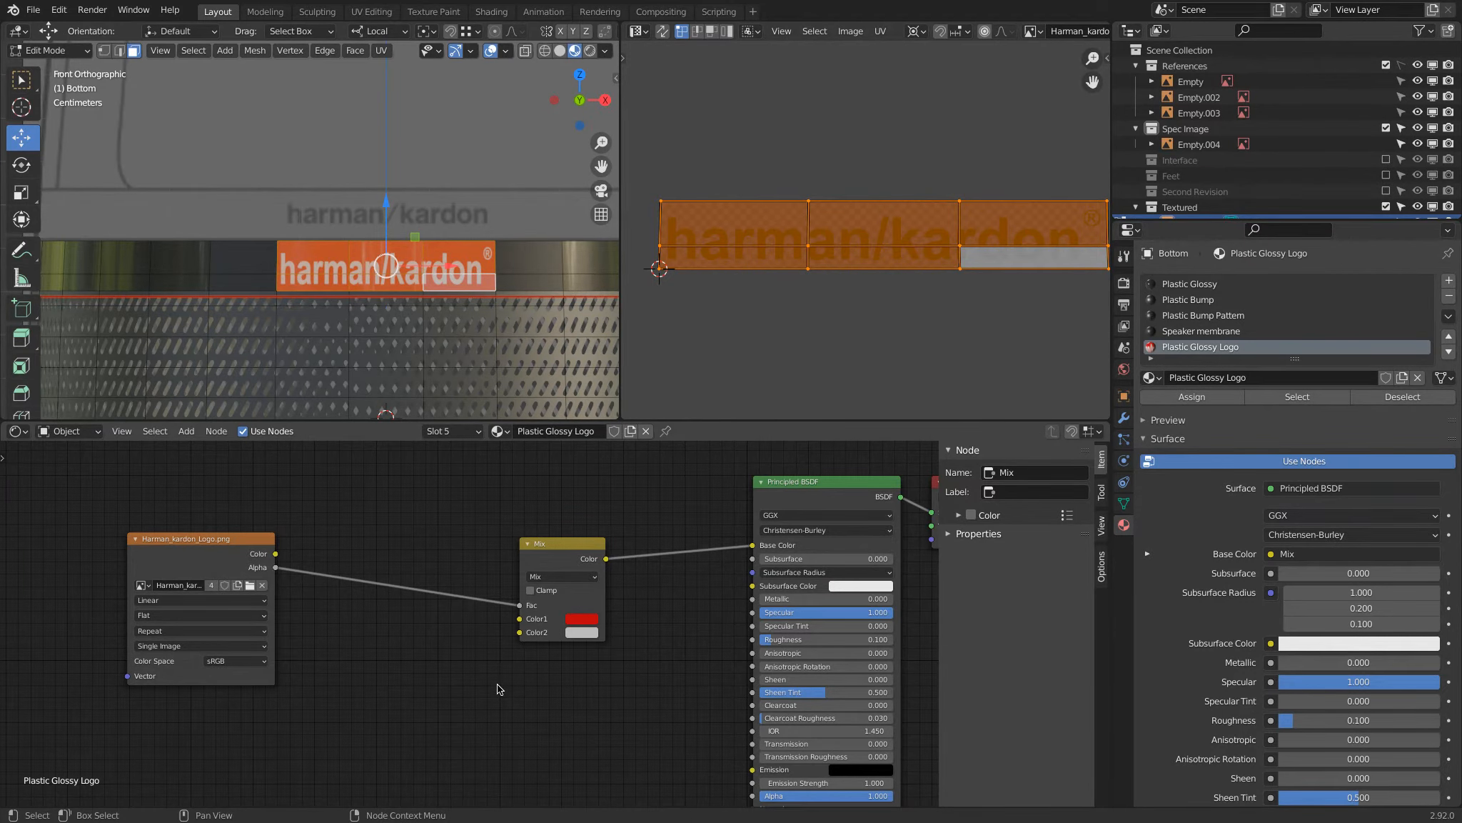
scroll(486, 546, up, 1)
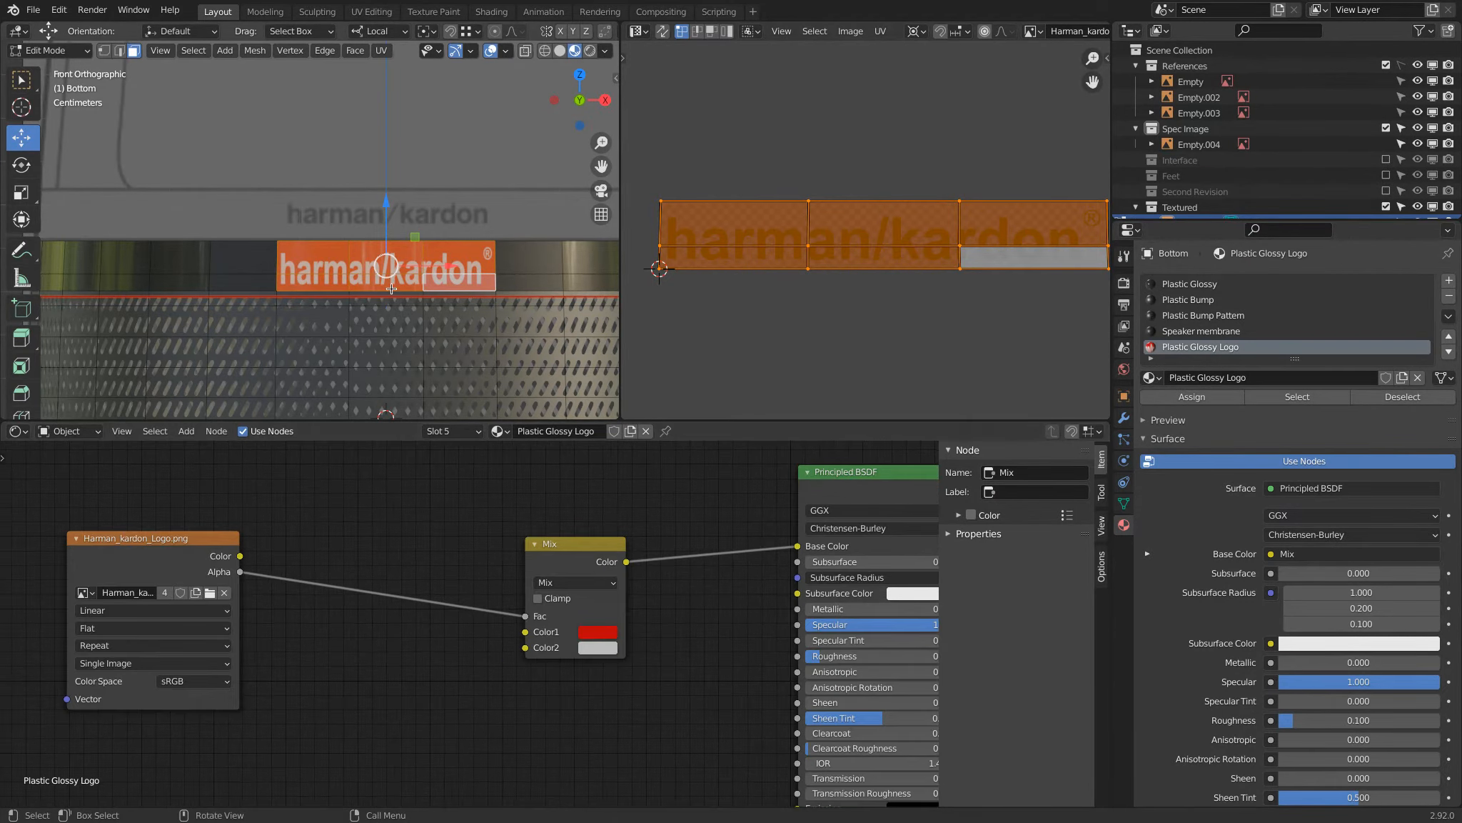
scroll(394, 282, up, 3)
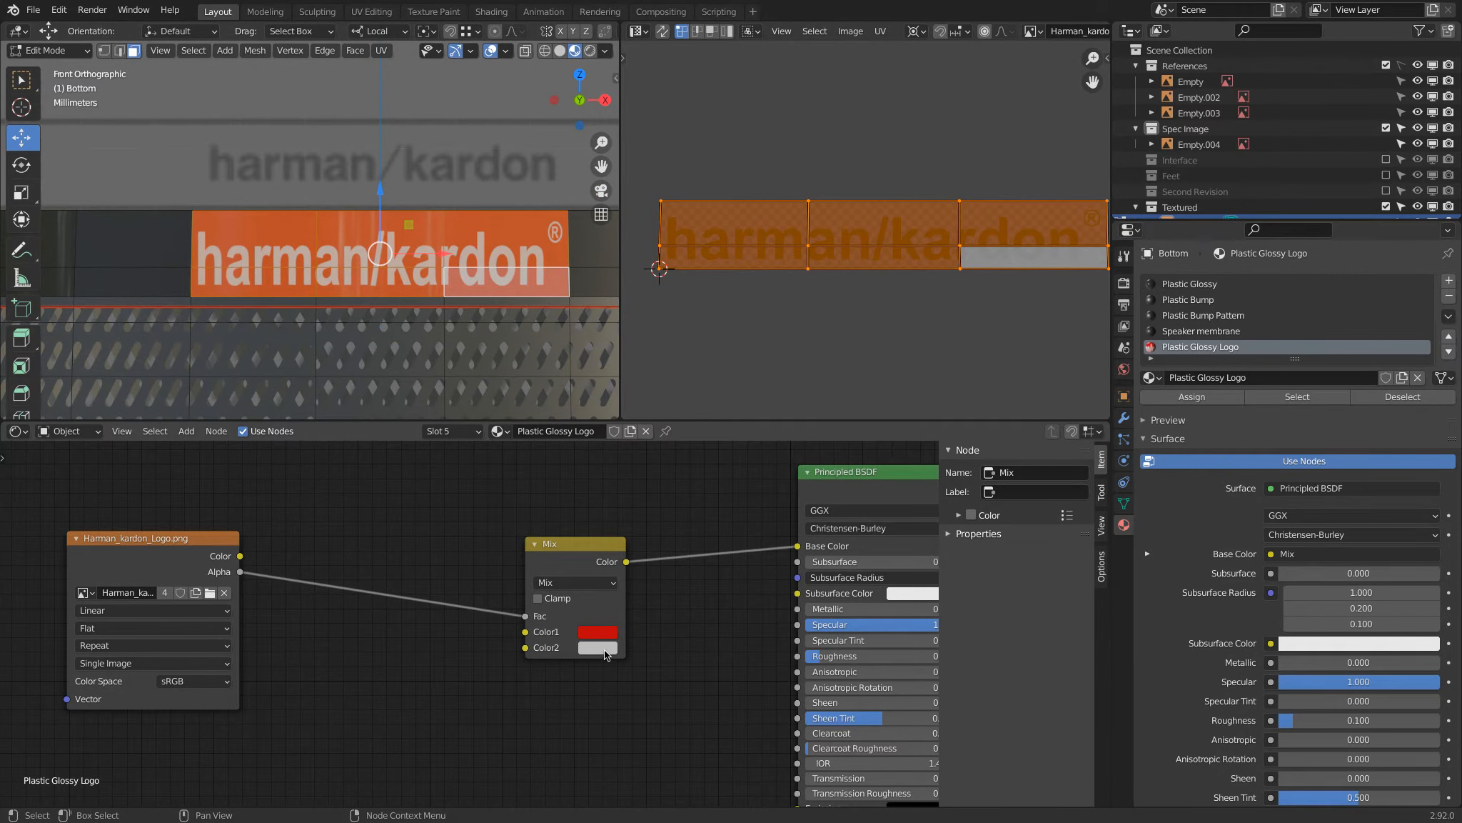
- Copy the Principled BSDF's own near-black Base Color into the Mix node's Color1 and reconnect Mix to Base Color
scroll(695, 578, down, 2)
drag(778, 558, 715, 559)
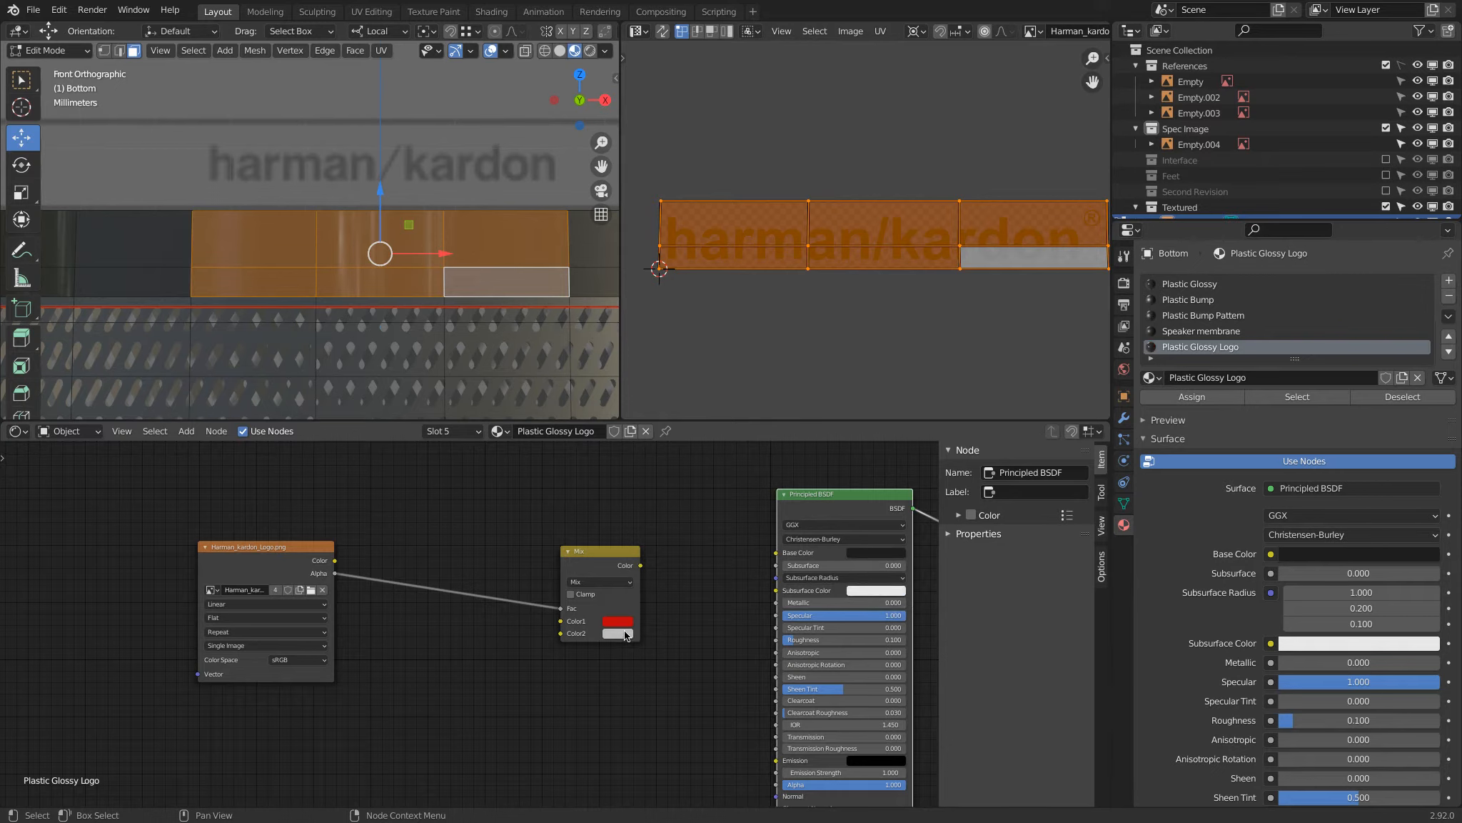
drag(641, 565, 853, 560)
drag(631, 622, 619, 621)
click(620, 634)
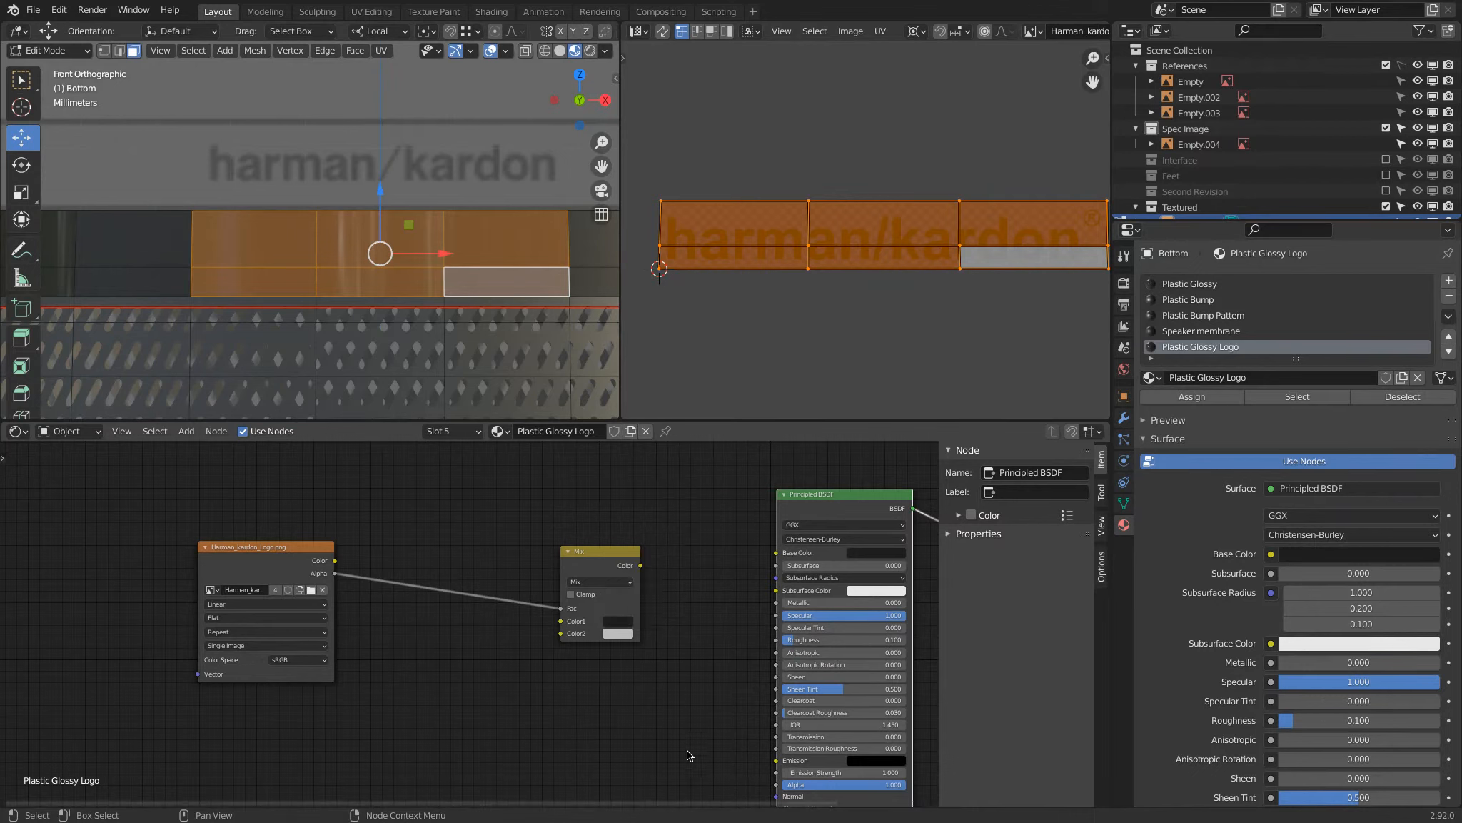
drag(641, 565, 777, 553)
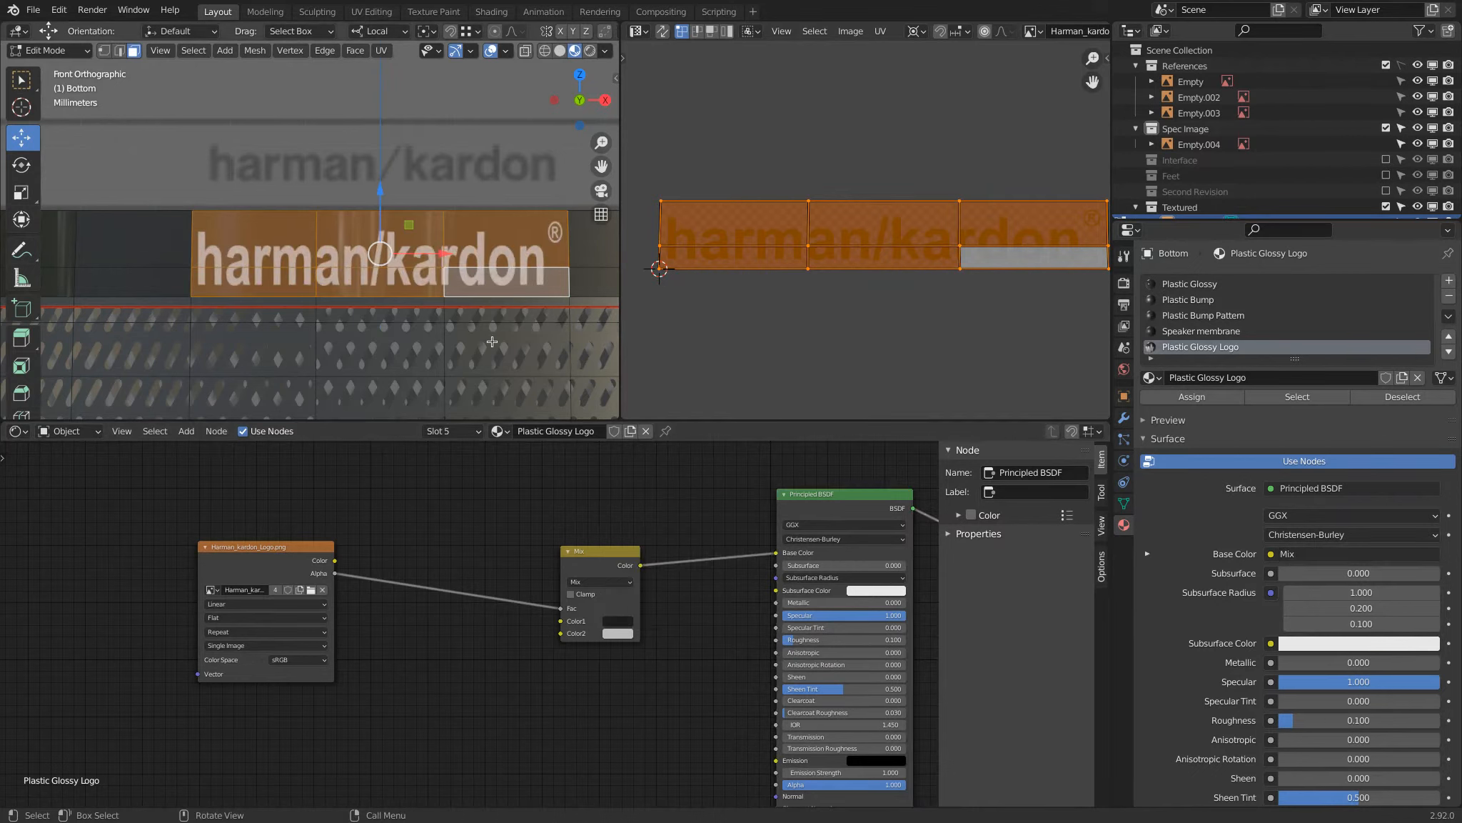
mouse_move(255, 546)
mouse_down()
mouse_move(296, 522)
mouse_move(264, 530)
mouse_up()
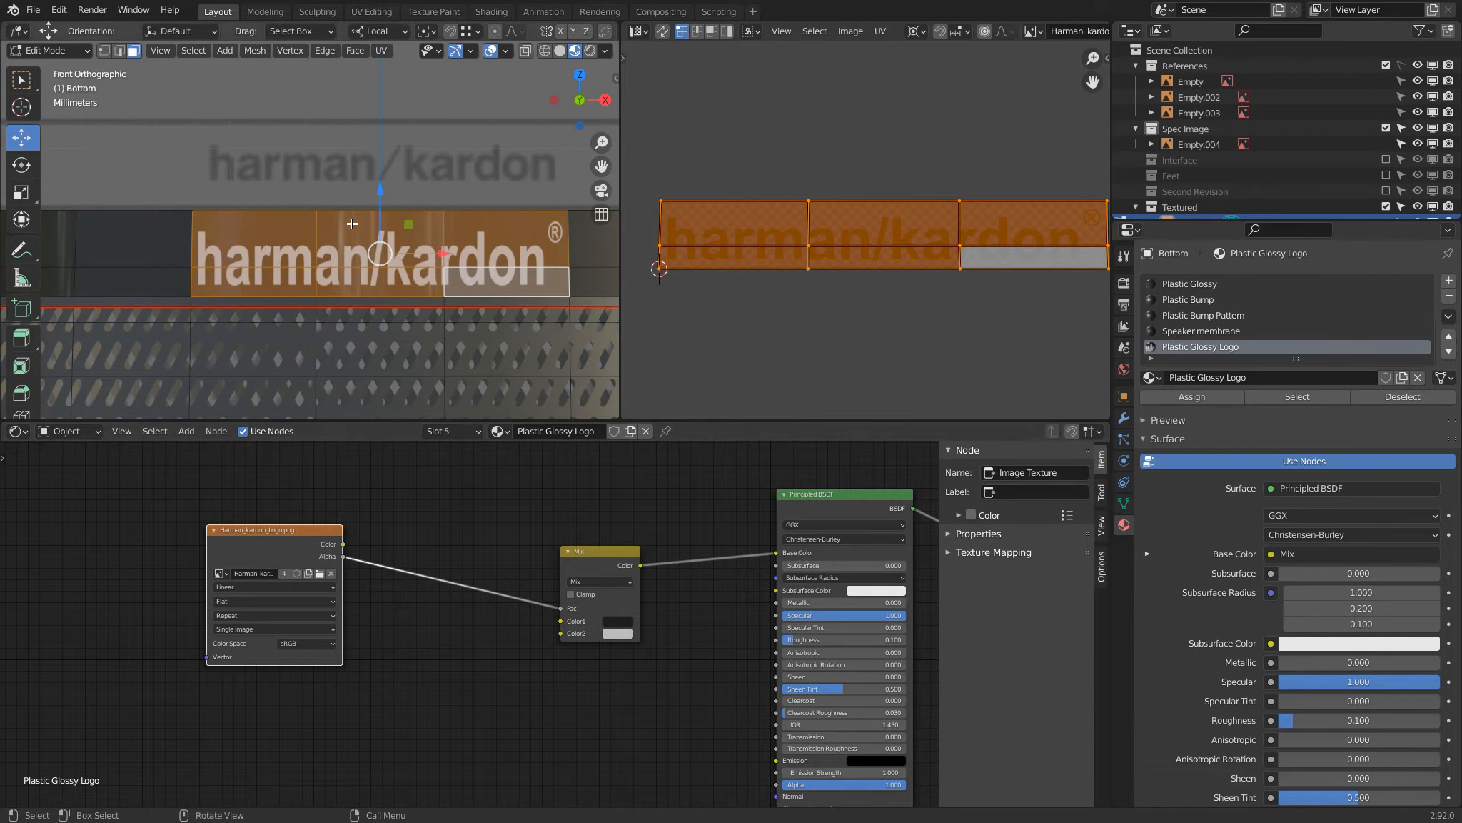
- Set the UV editor's pivot to Bounding Box Center
scroll(306, 143, down, 2)
scroll(855, 248, down, 1)
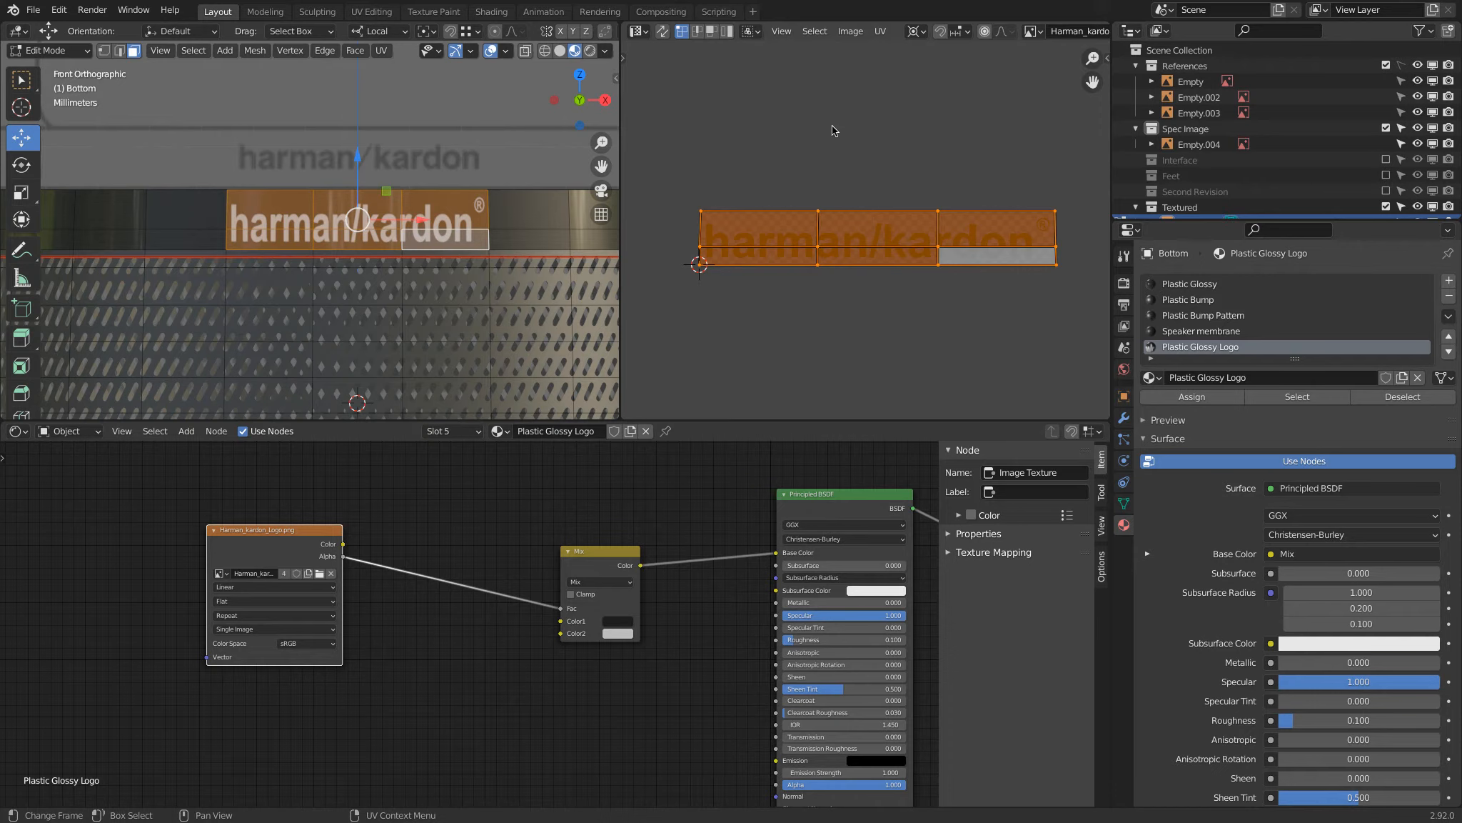
click(926, 33)
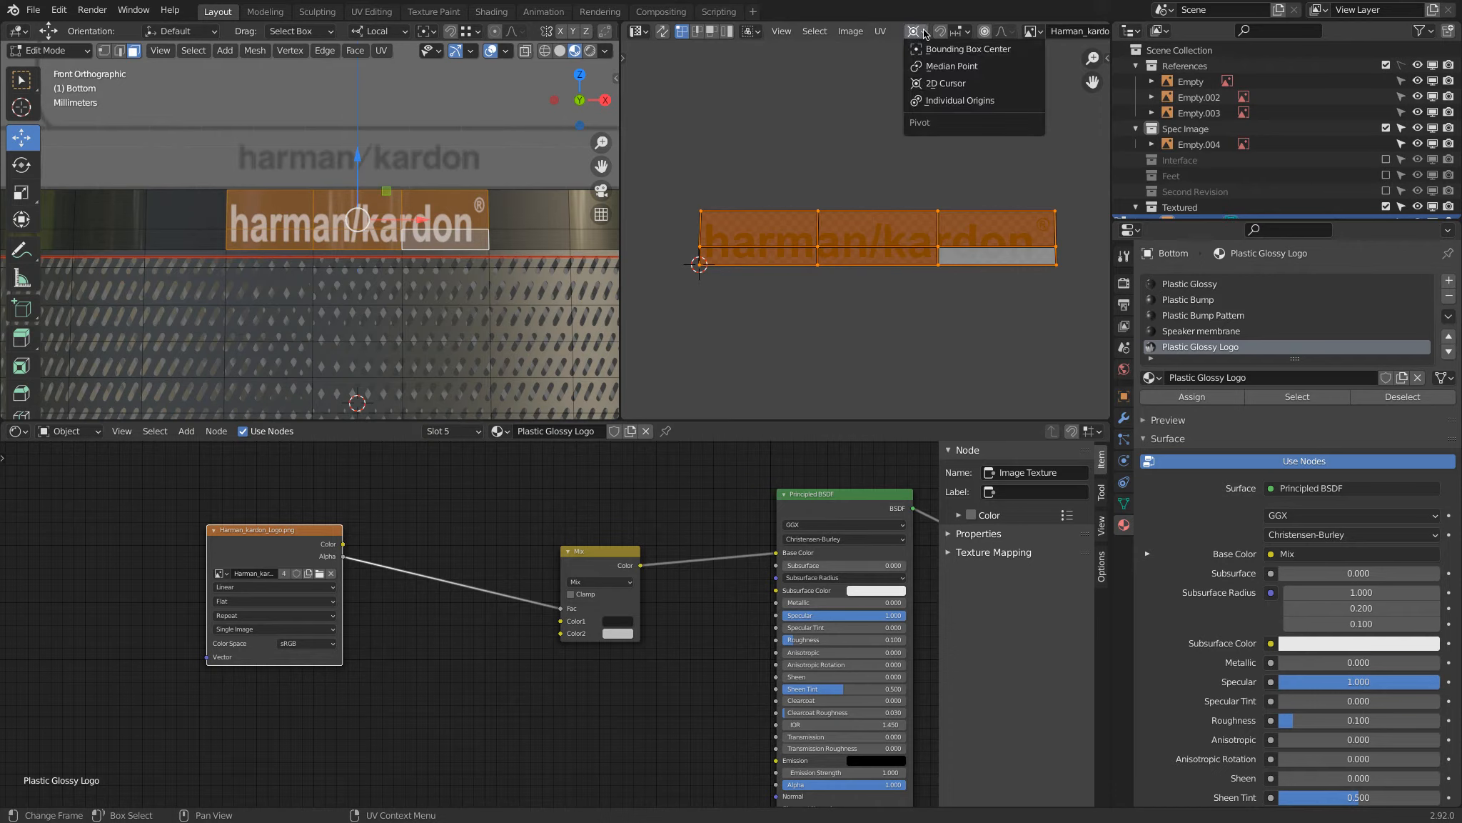
click(986, 50)
scroll(962, 207, up, 1)
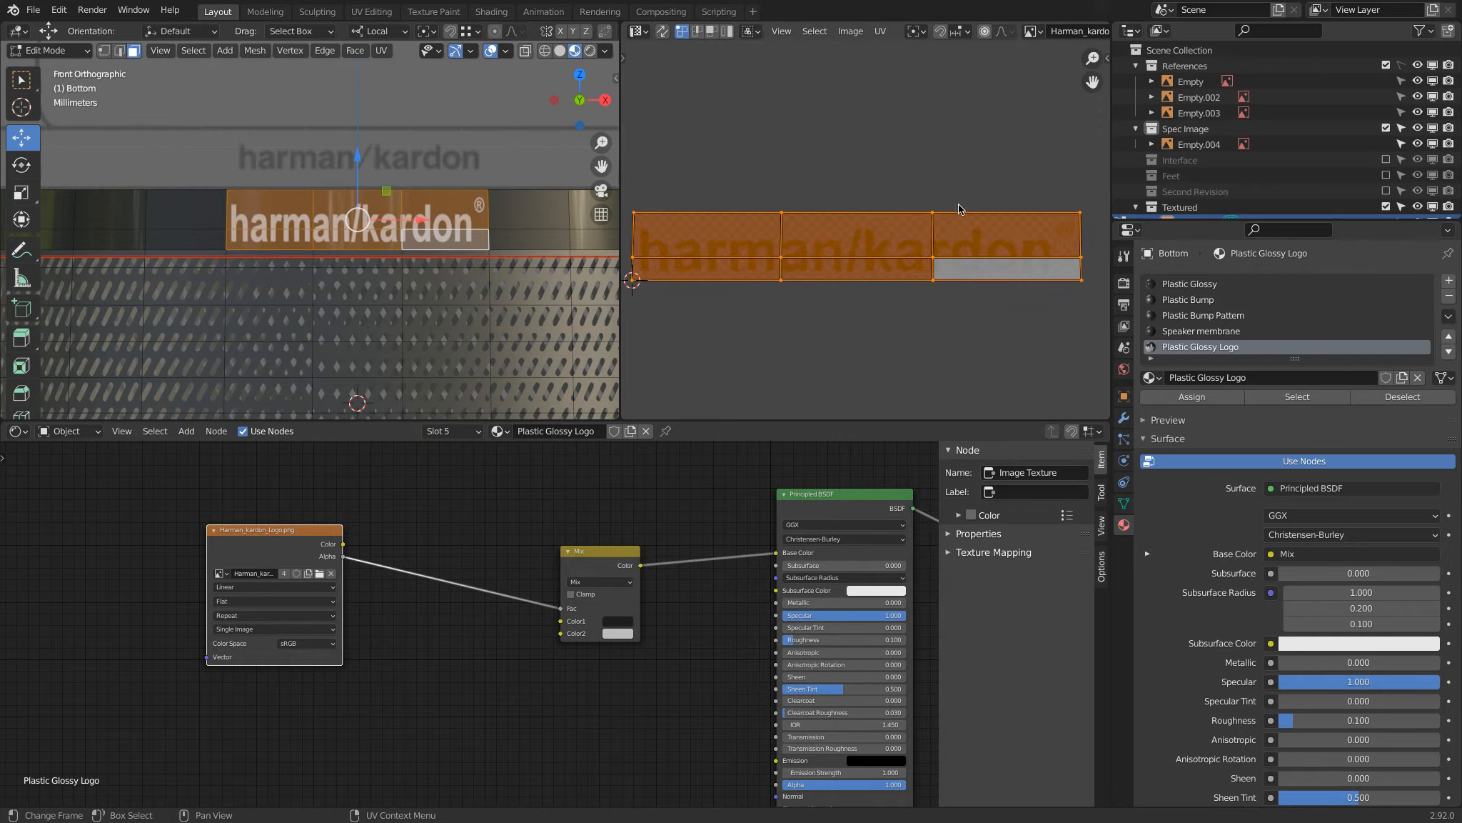
middle_drag(896, 191, 909, 177)
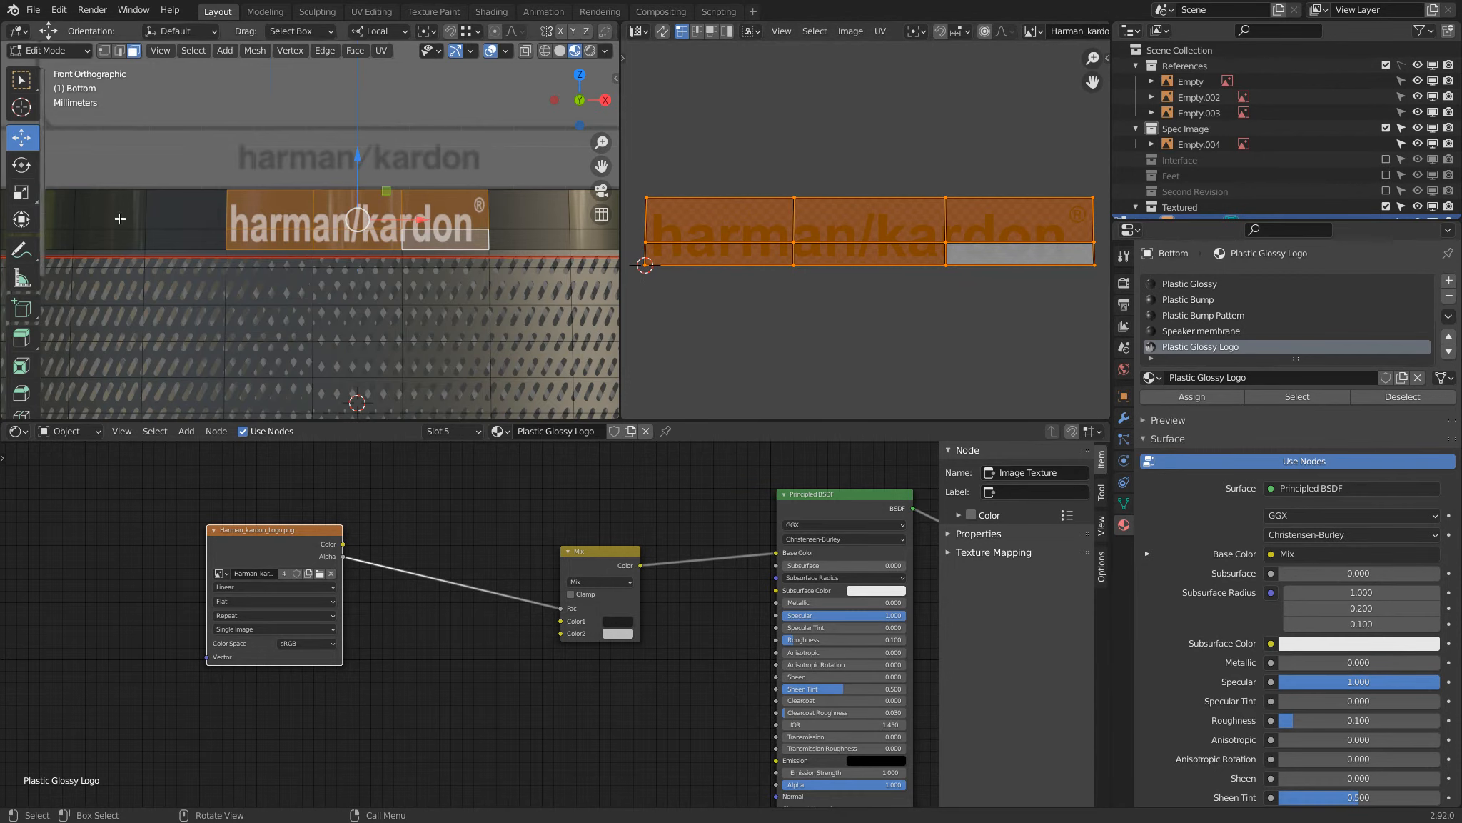
- Compare the size and placement of the logo on the reference product photo with the logo on the model's front band
scroll(360, 219, down, 6)
shift+middle_drag(286, 218, 571, 214)
scroll(314, 198, up, 2)
scroll(315, 198, up, 4)
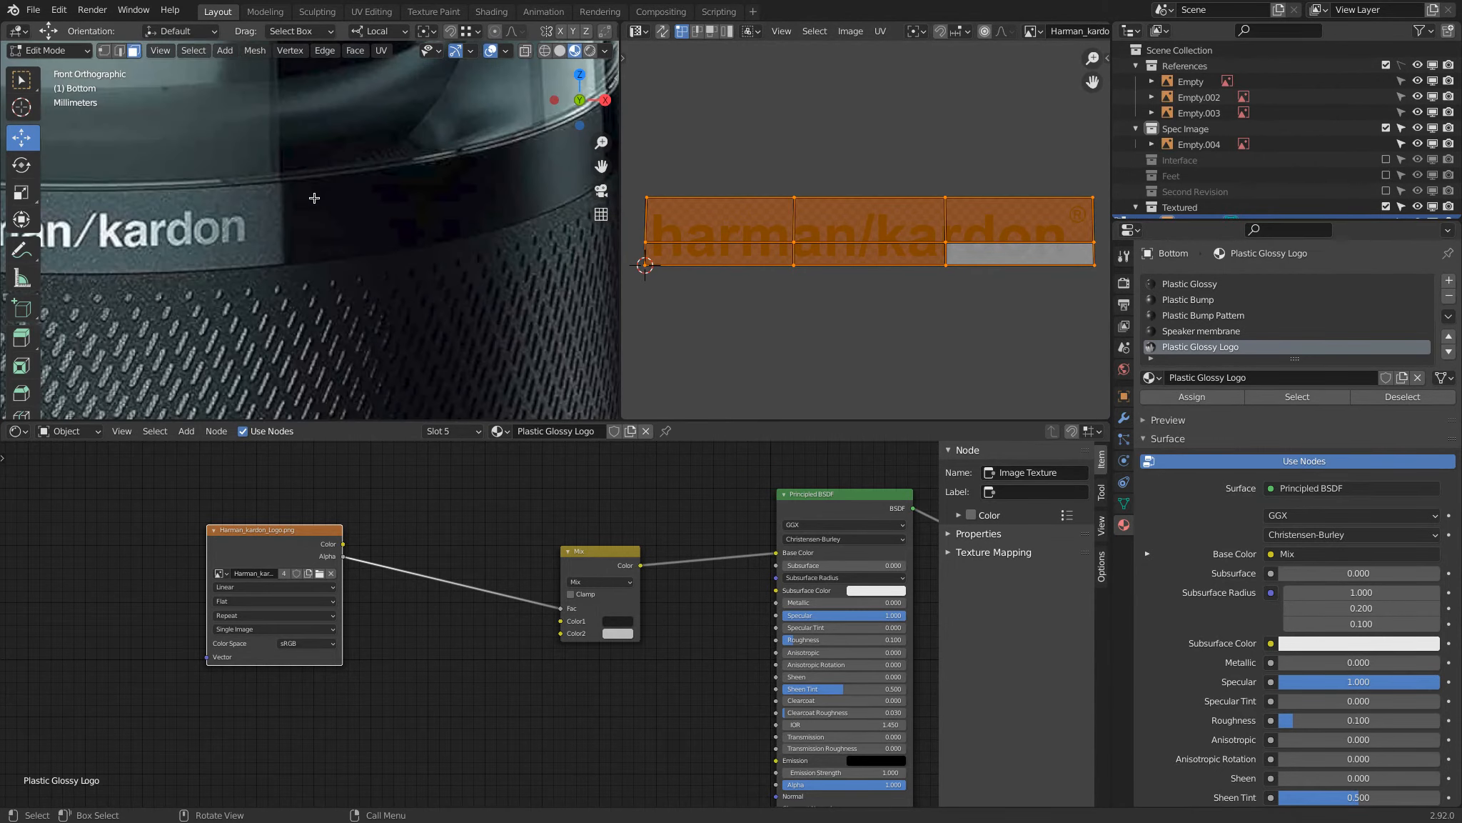
scroll(314, 198, down, 5)
middle_drag(764, 214, 796, 217)
scroll(344, 200, down, 1)
scroll(344, 200, down, 3)
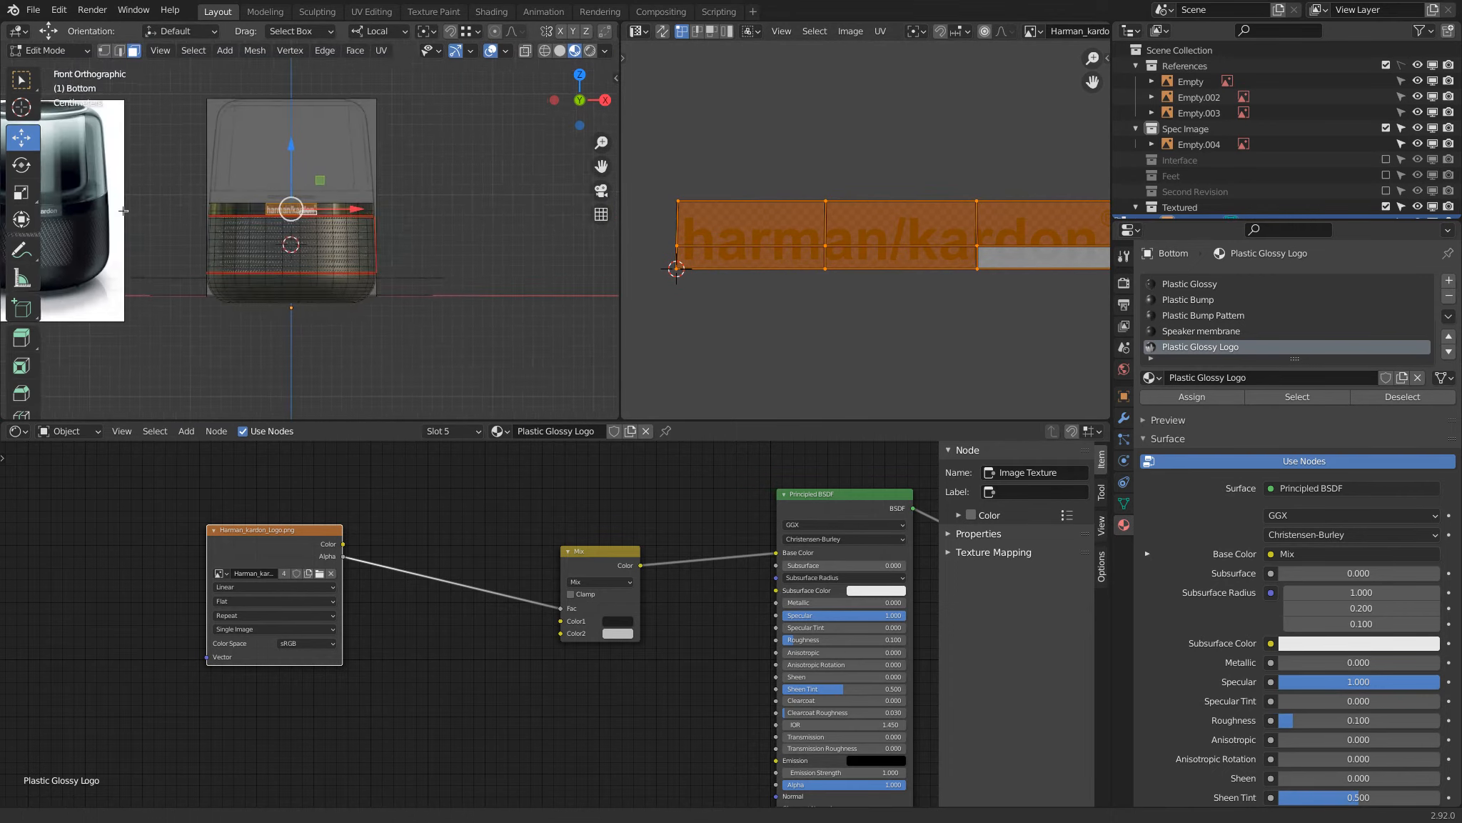
scroll(357, 207, up, 8)
shift+middle_drag(363, 209, 367, 257)
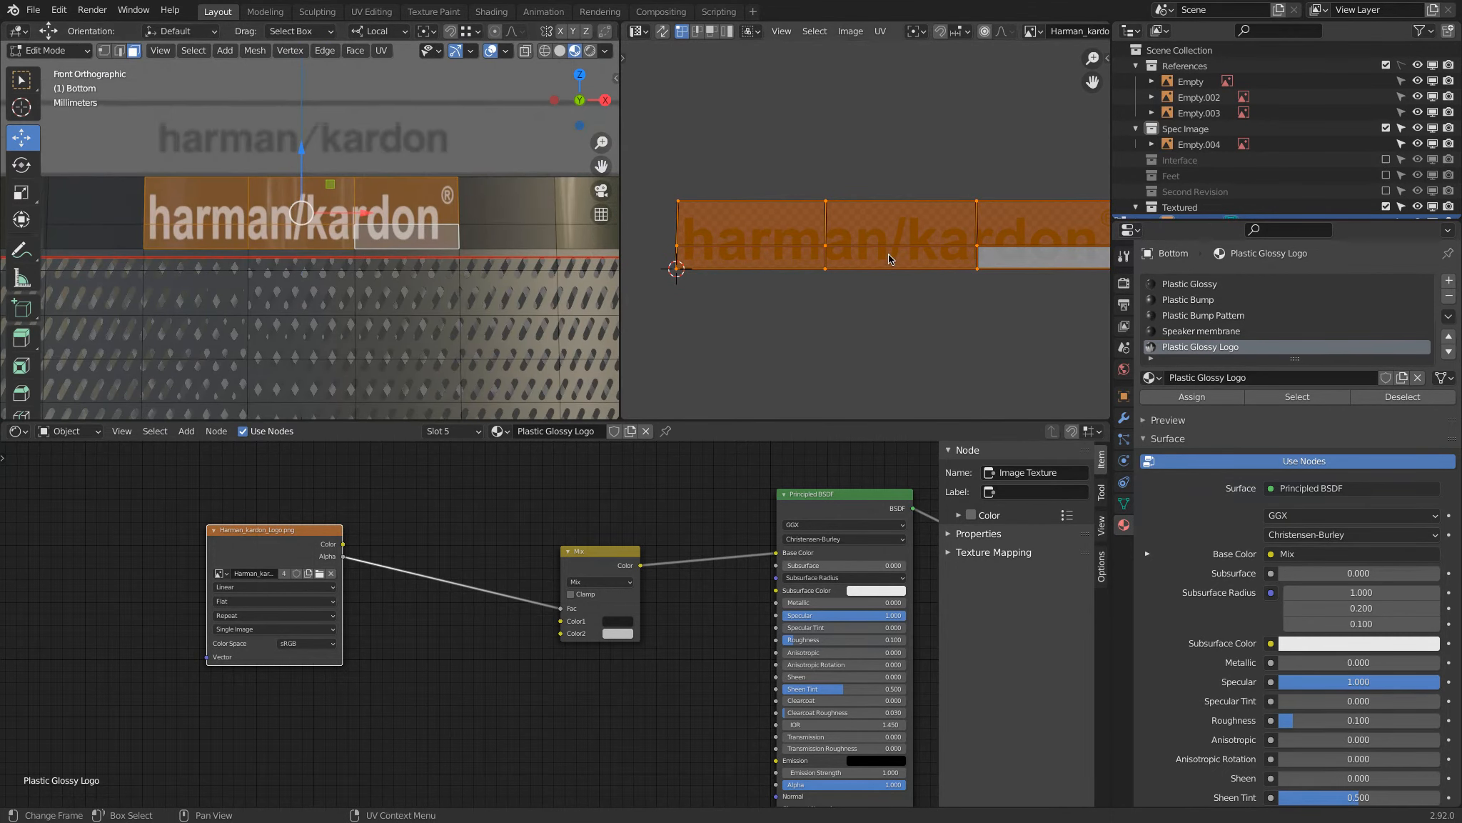
scroll(872, 244, down, 2)
middle_drag(885, 232, 876, 231)
scroll(918, 227, up, 1)
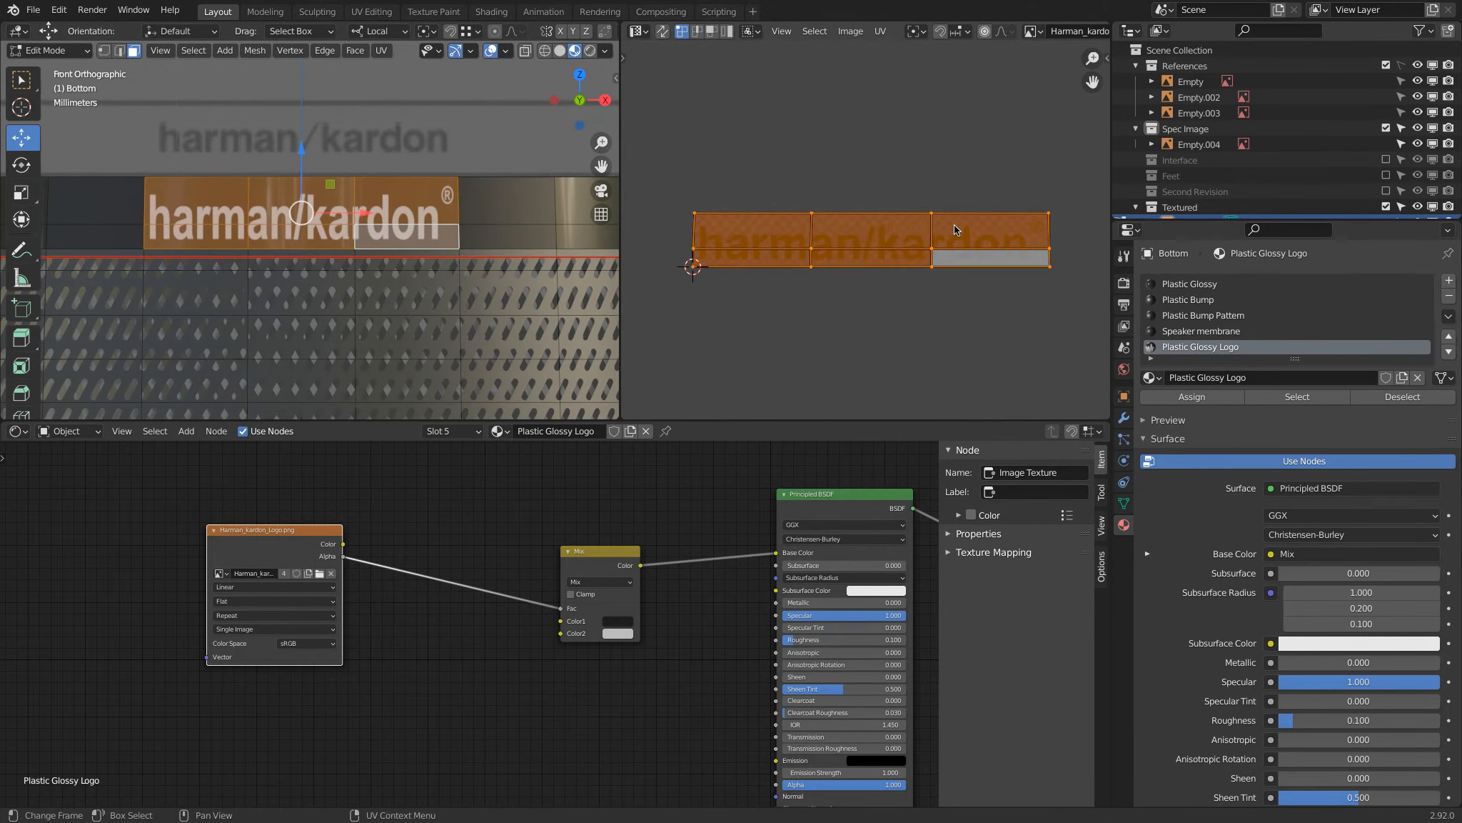
- Shift the whole logo UV island slightly in the negative X direction to reposition the lettering on the front band
key(g)
key(x)
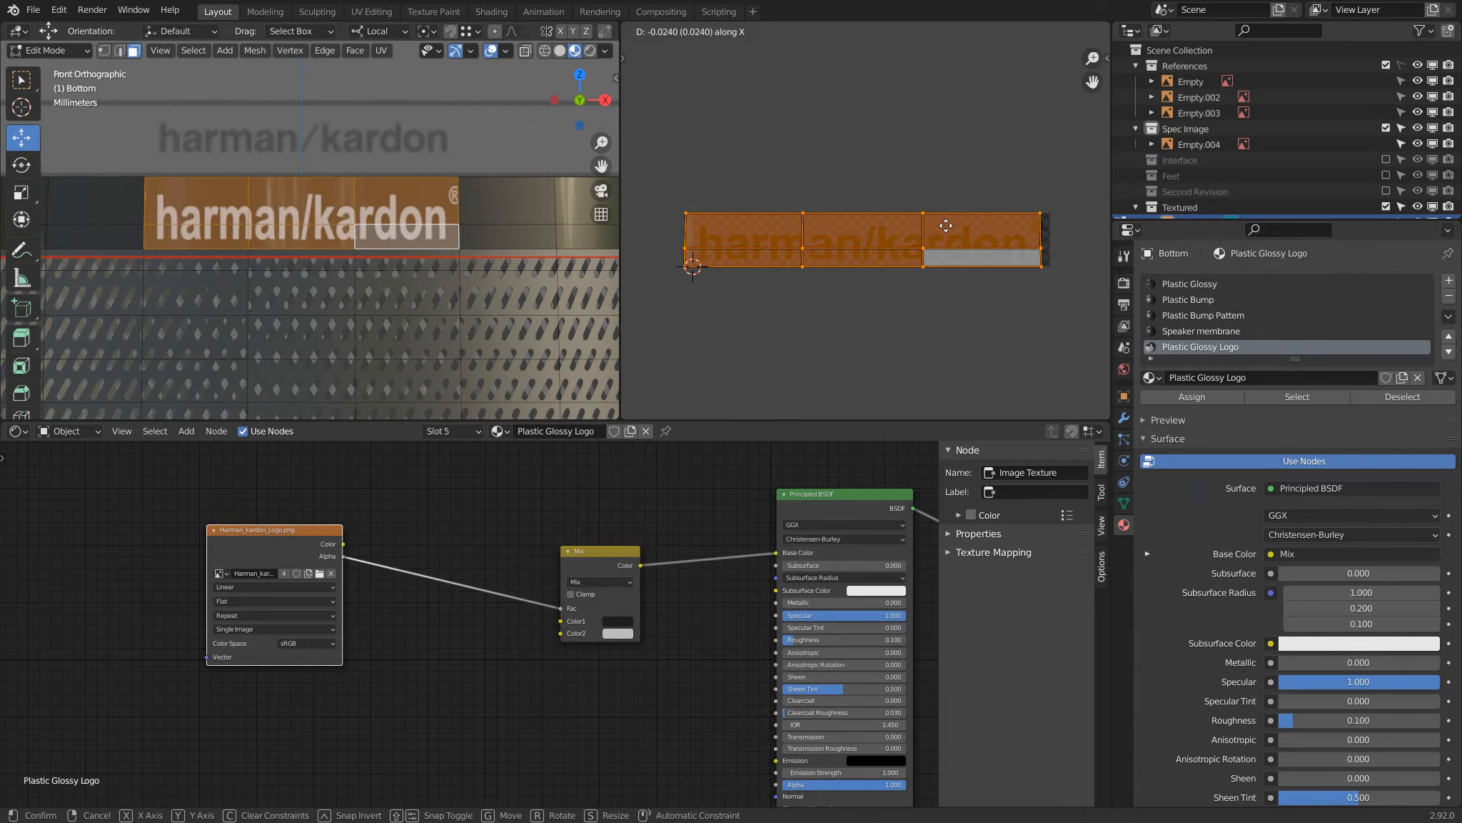
click(945, 226)
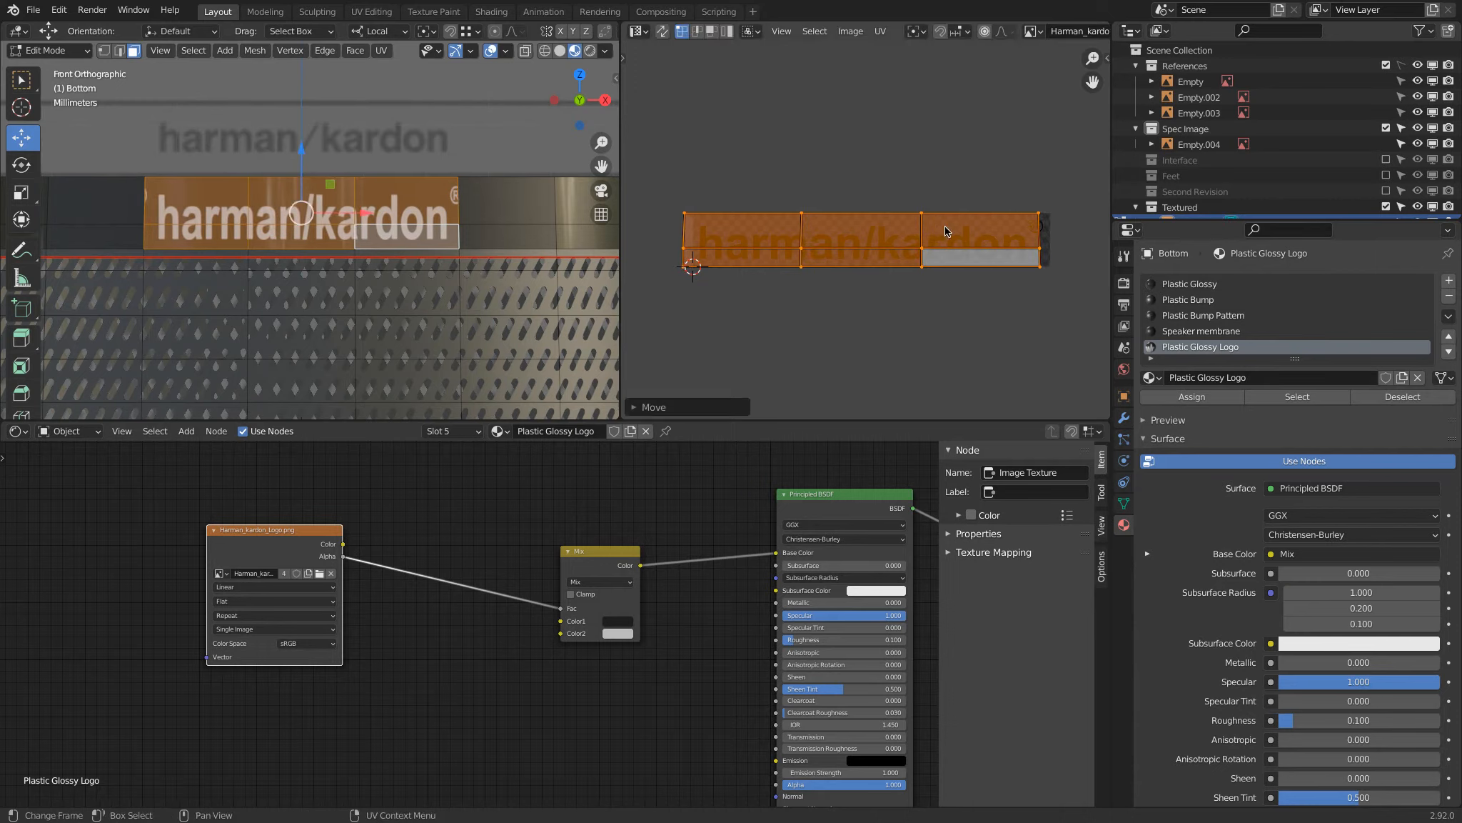
- Straighten the first column of the logo UV vertices by scaling it to 0 along X
click(678, 214)
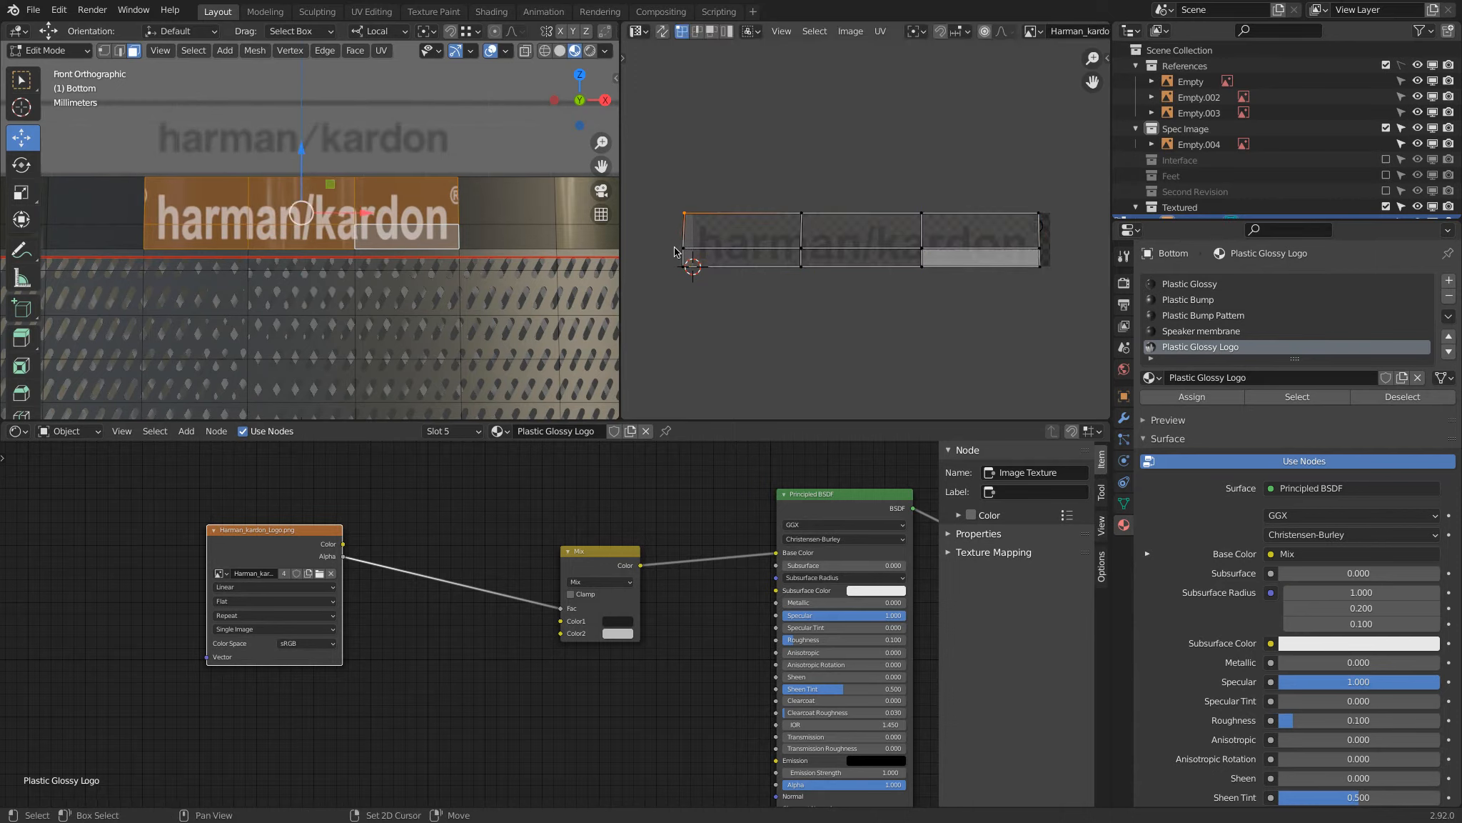
click(1190, 286)
key(s)
key(x)
key(0)
key(Return)
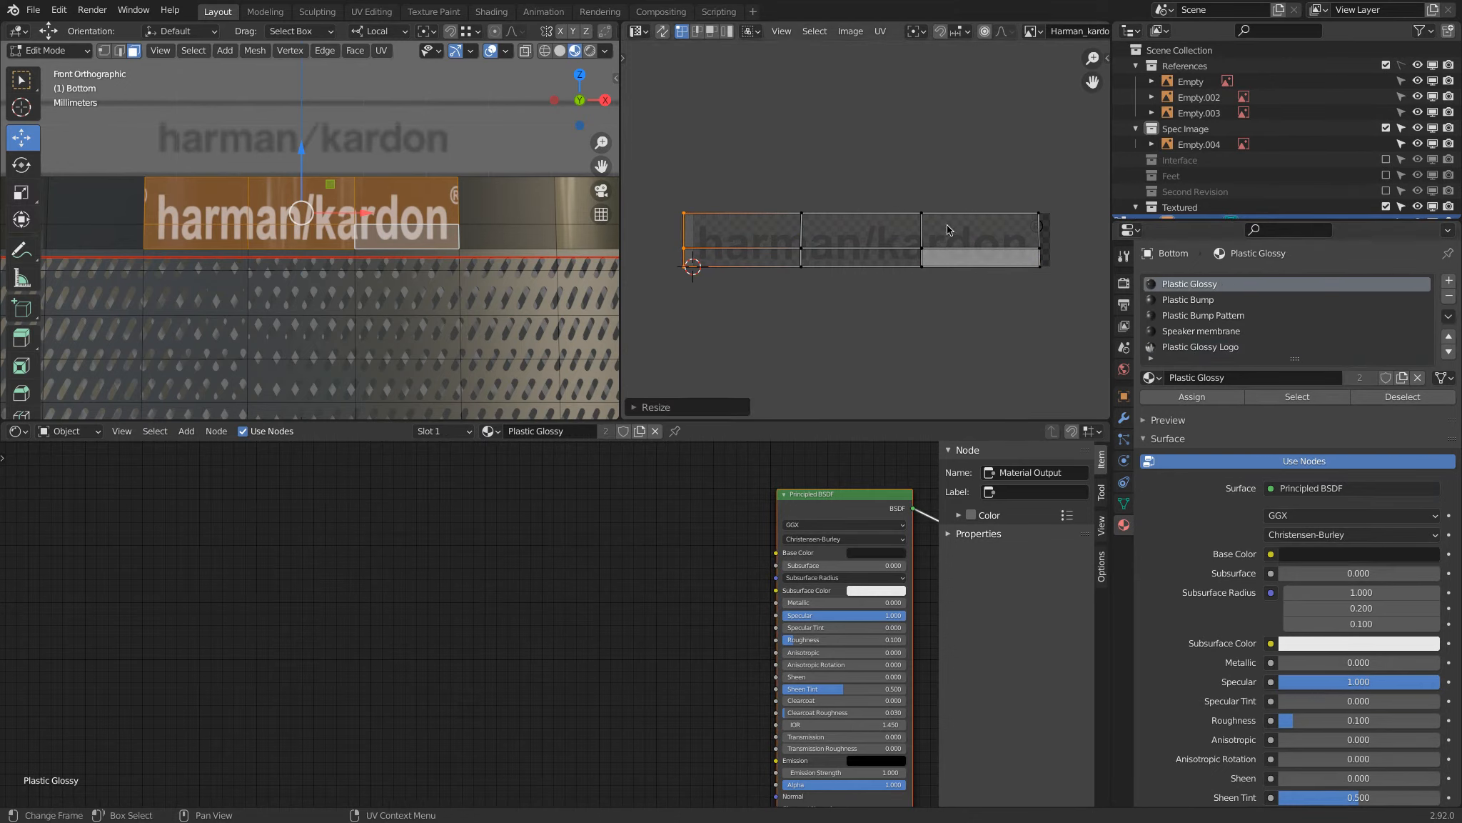
- Straighten the last column of the logo UV vertices by scaling it to 0 along X
click(1041, 208)
shift+click(1042, 246)
shift+click(1041, 266)
key(s)
key(x)
key(0)
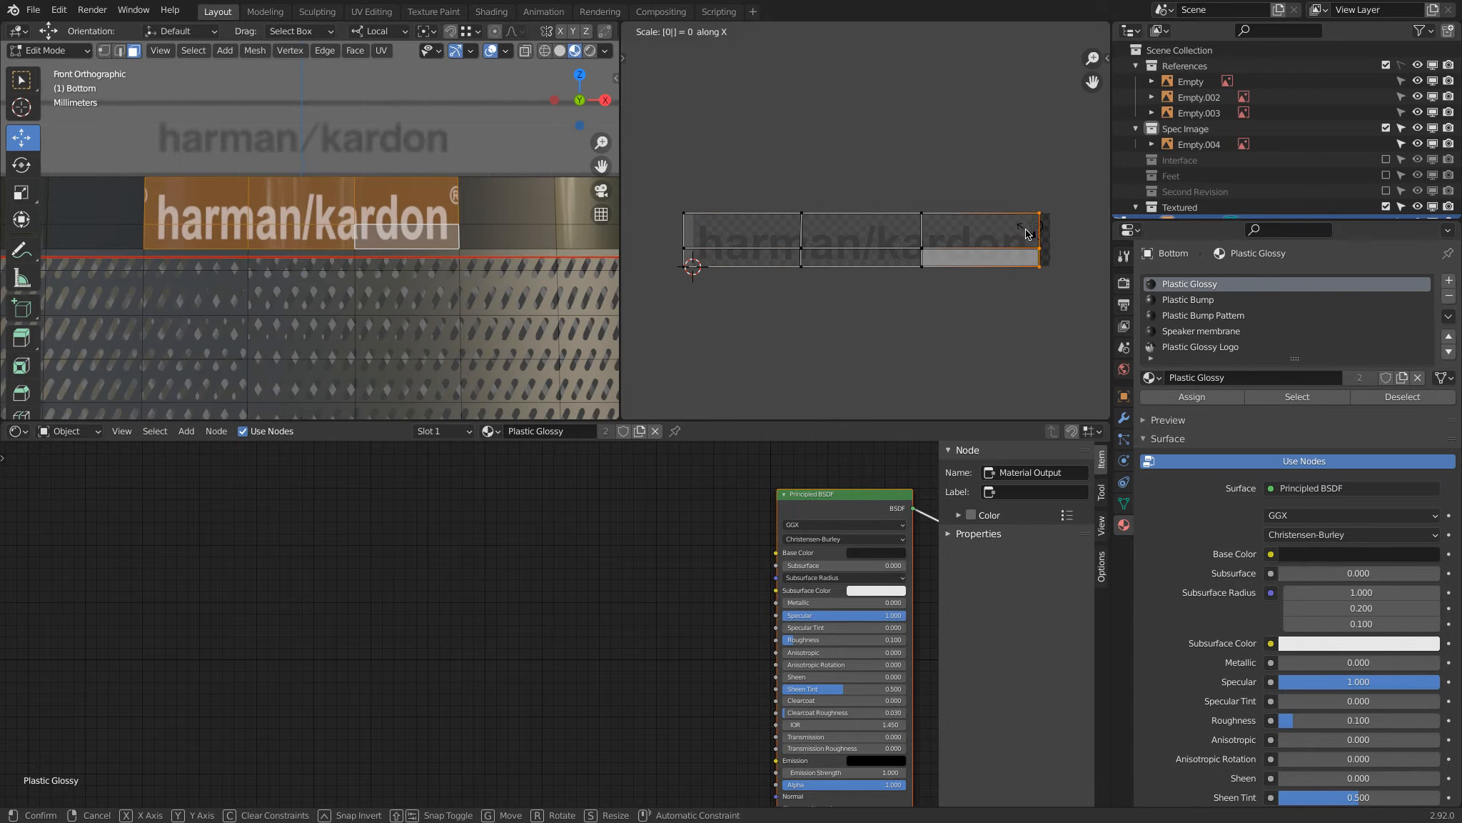
key(Return)
- Straighten the inner columns of the logo UV vertices by scaling each to 0 along X
click(802, 213)
shift+click(803, 248)
shift+click(803, 265)
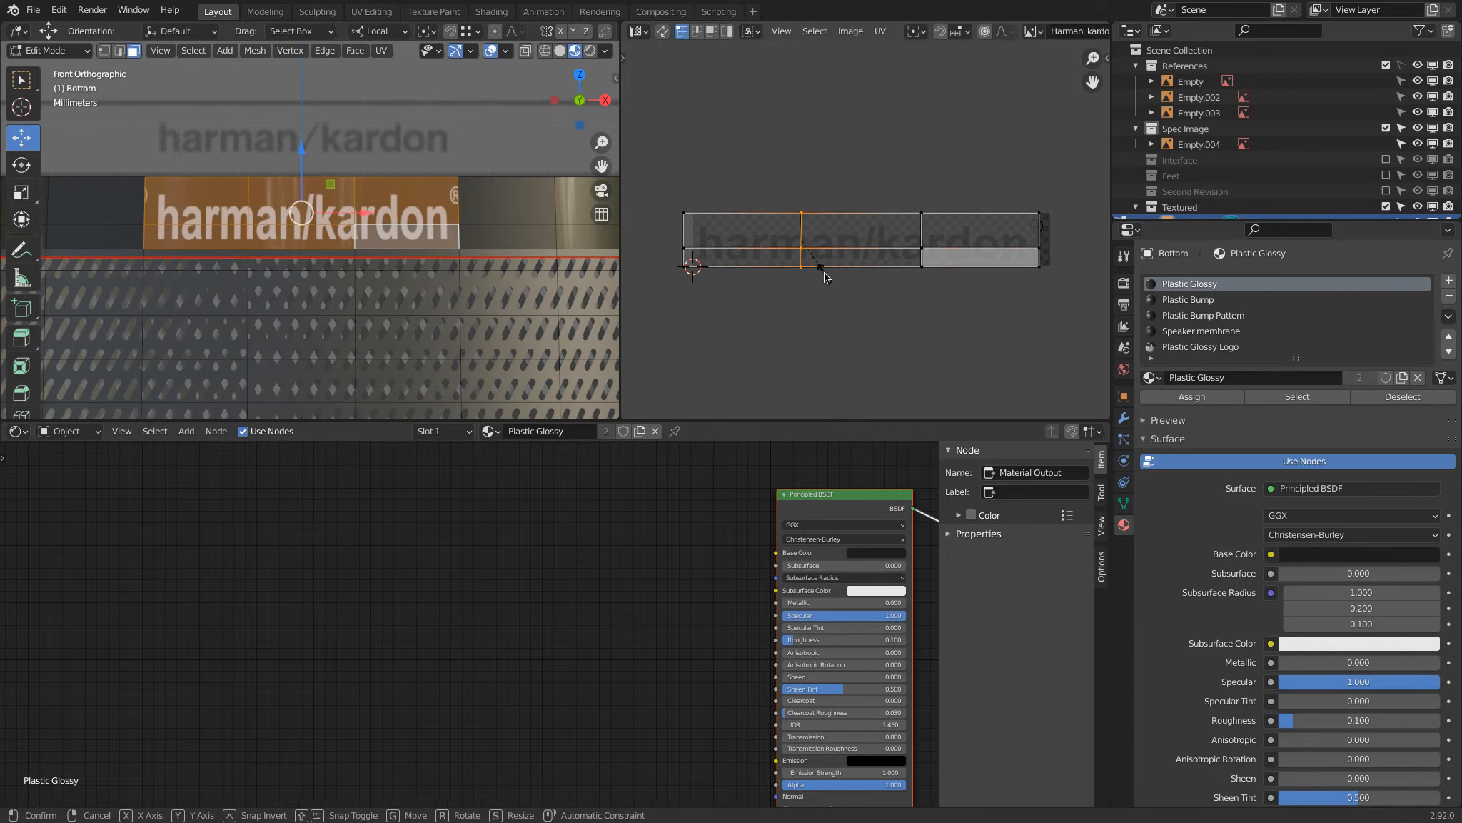
key(s)
key(x)
key(0)
key(Return)
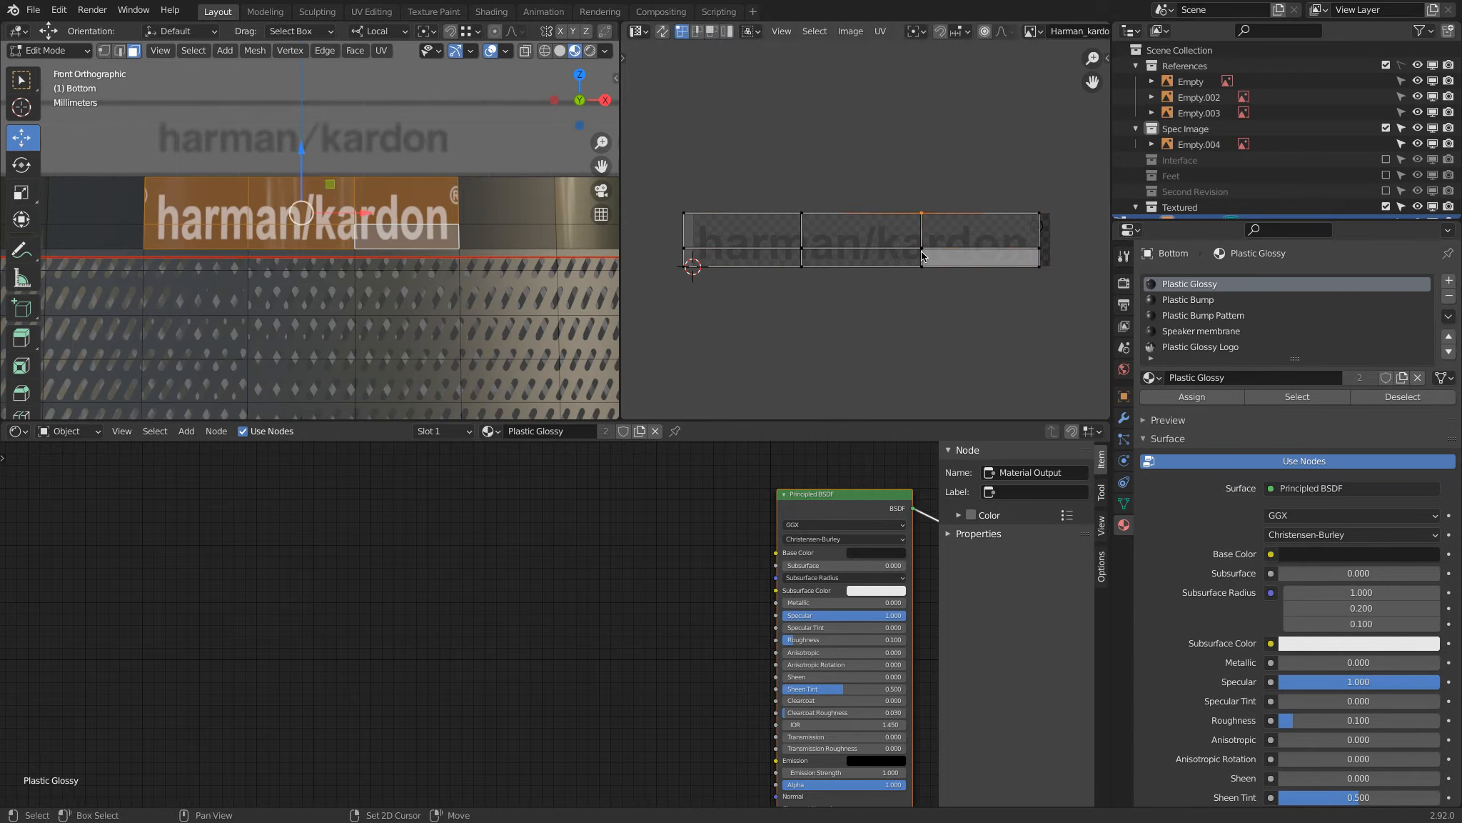
- Scale all logo UVs to about 0.93 along X and move them about 0.004 along X
key(a)
key(s)
key(x)
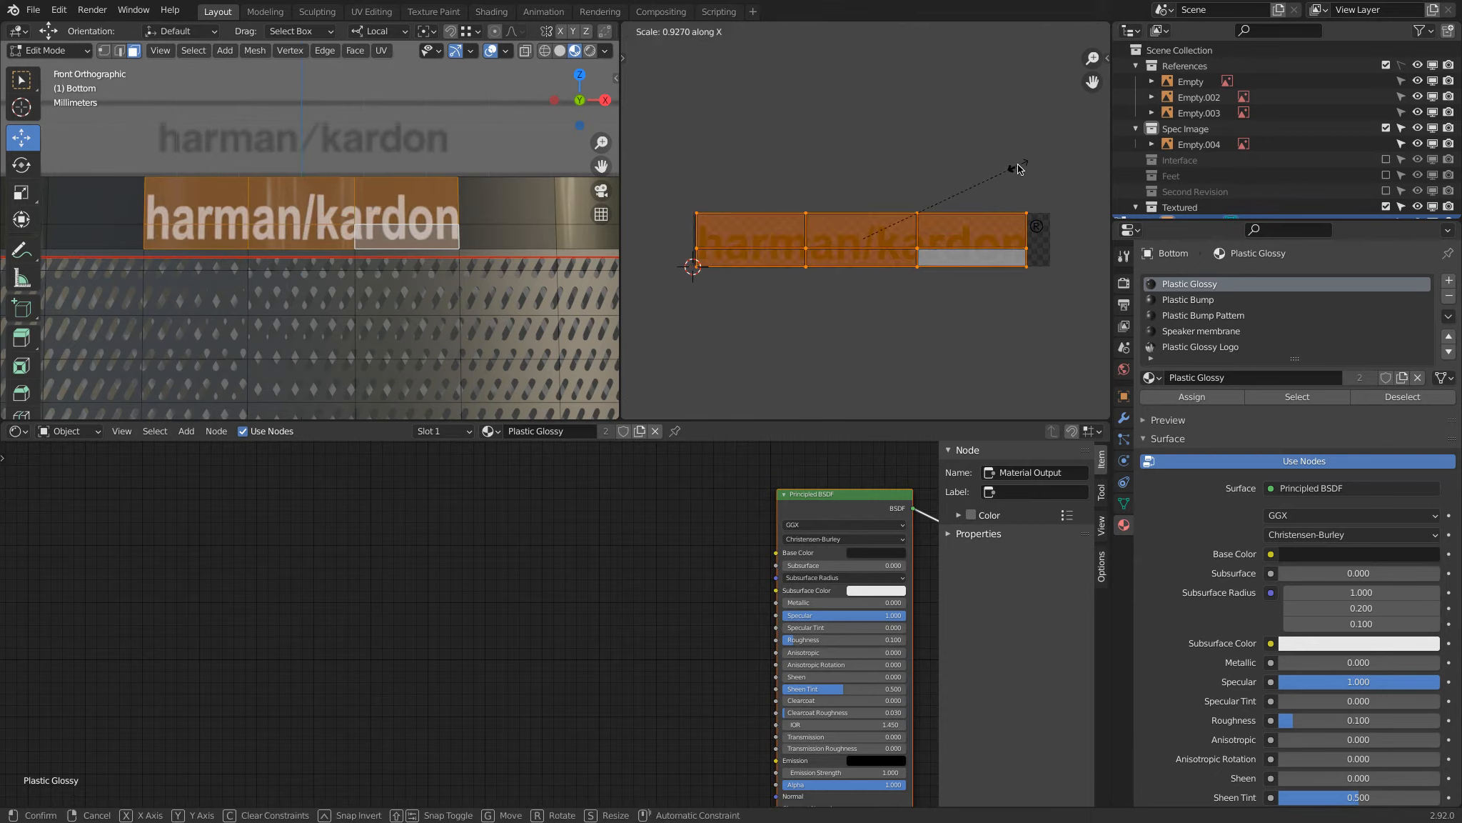
click(1017, 165)
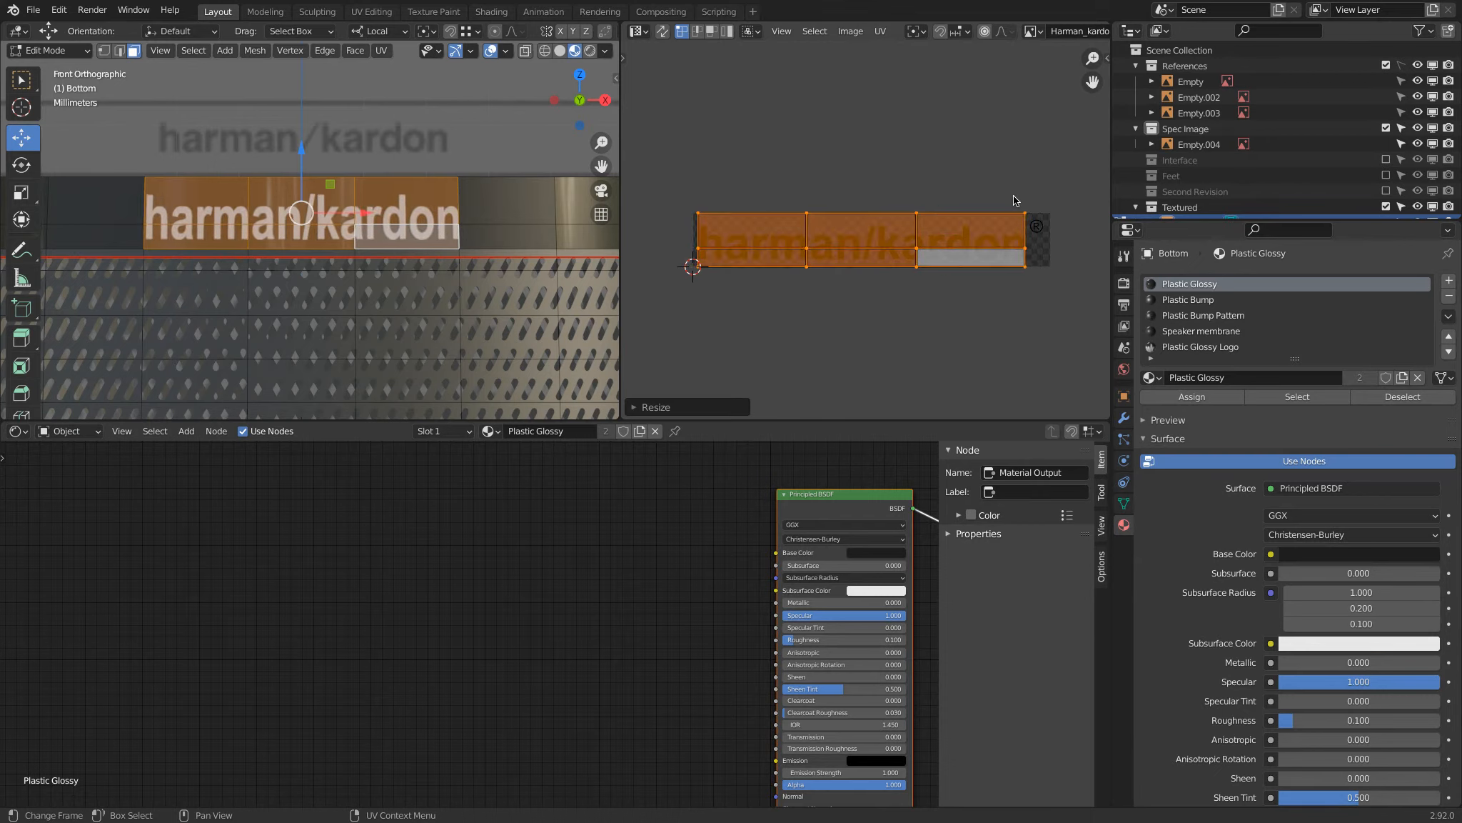
key(g)
key(x)
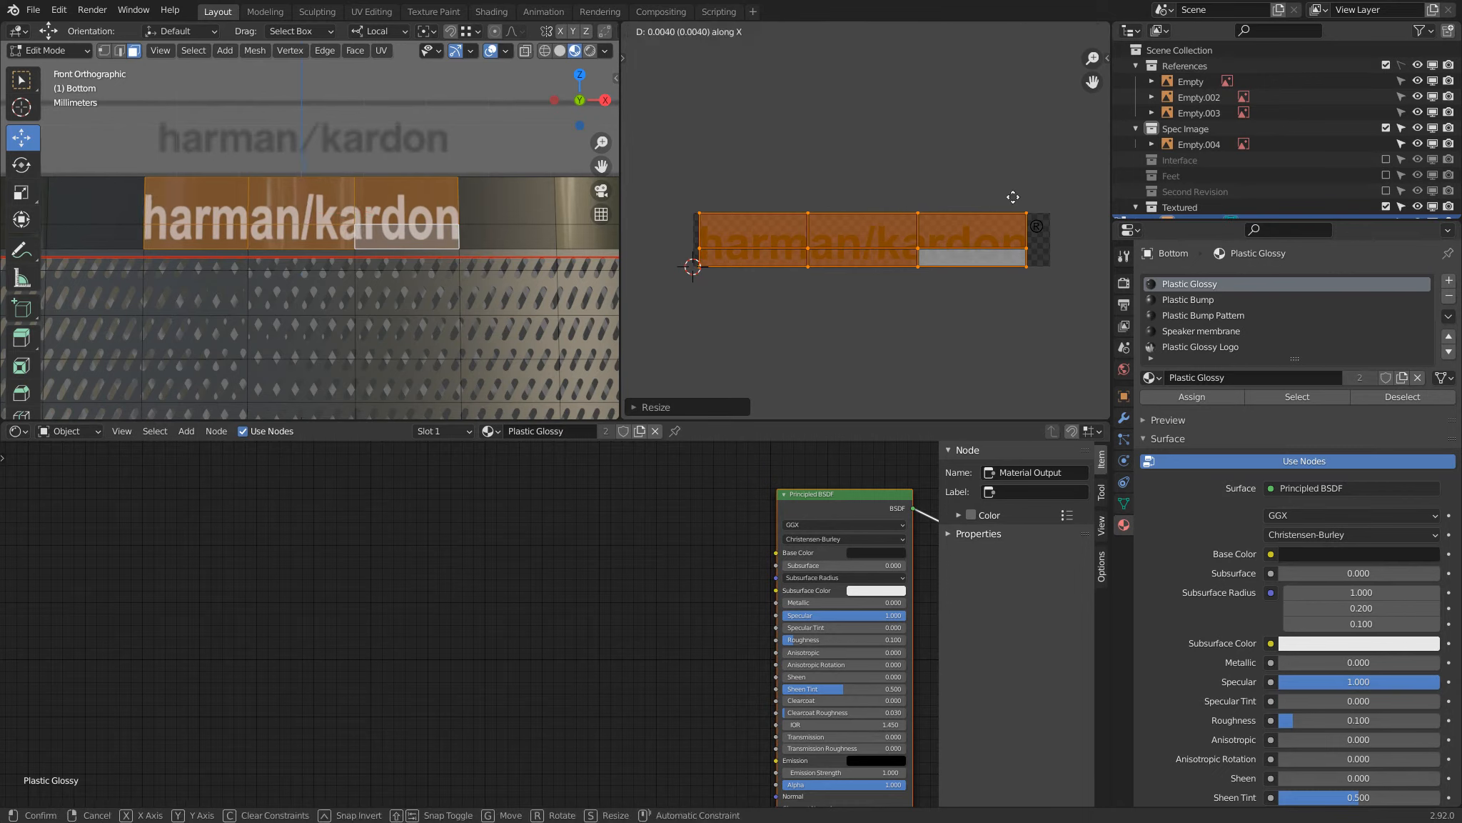
click(1014, 196)
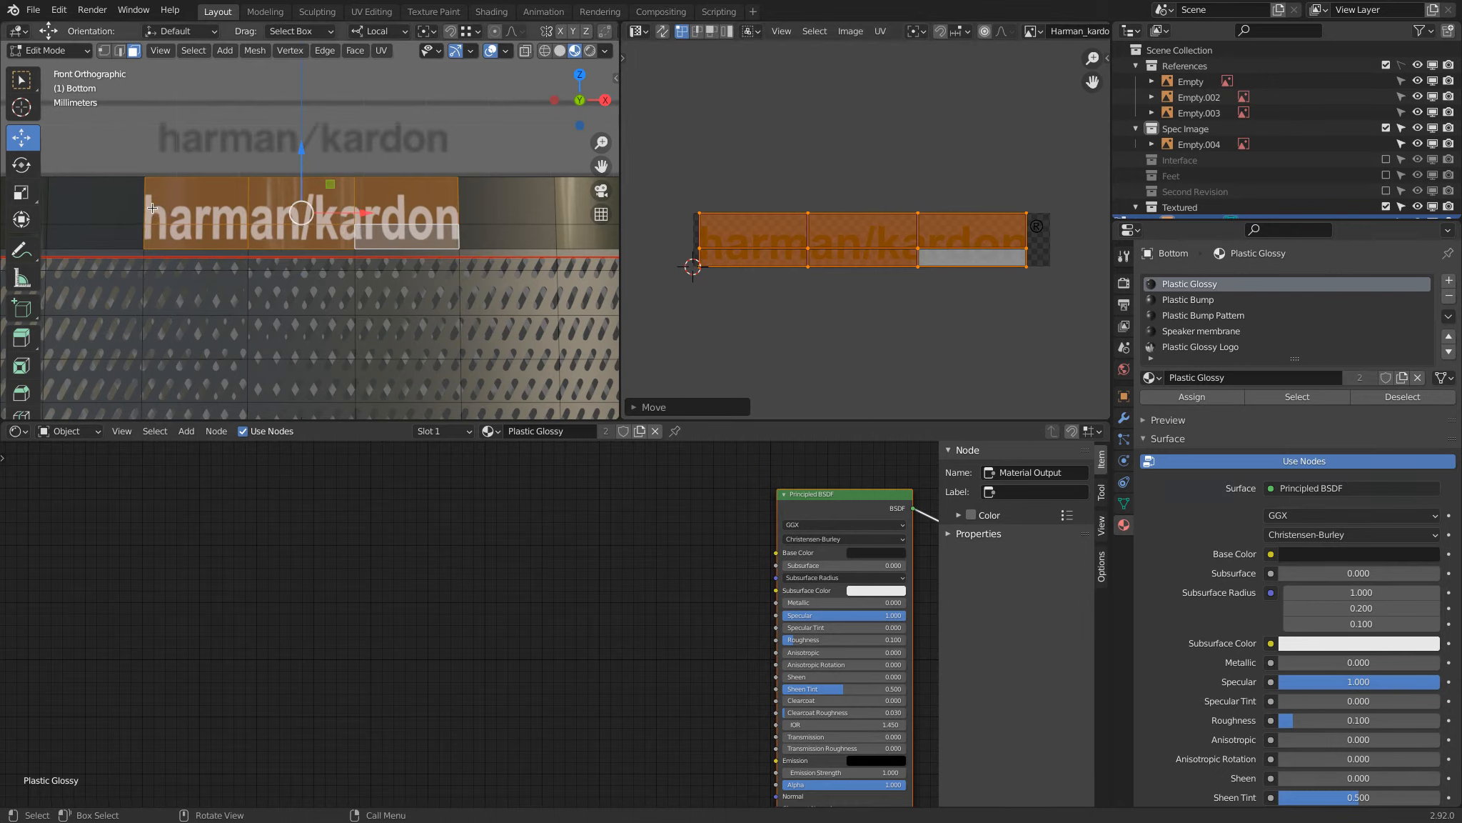
- Widen the whole logo UV island by a factor of about 1.09 along X
scroll(977, 208, down, 1)
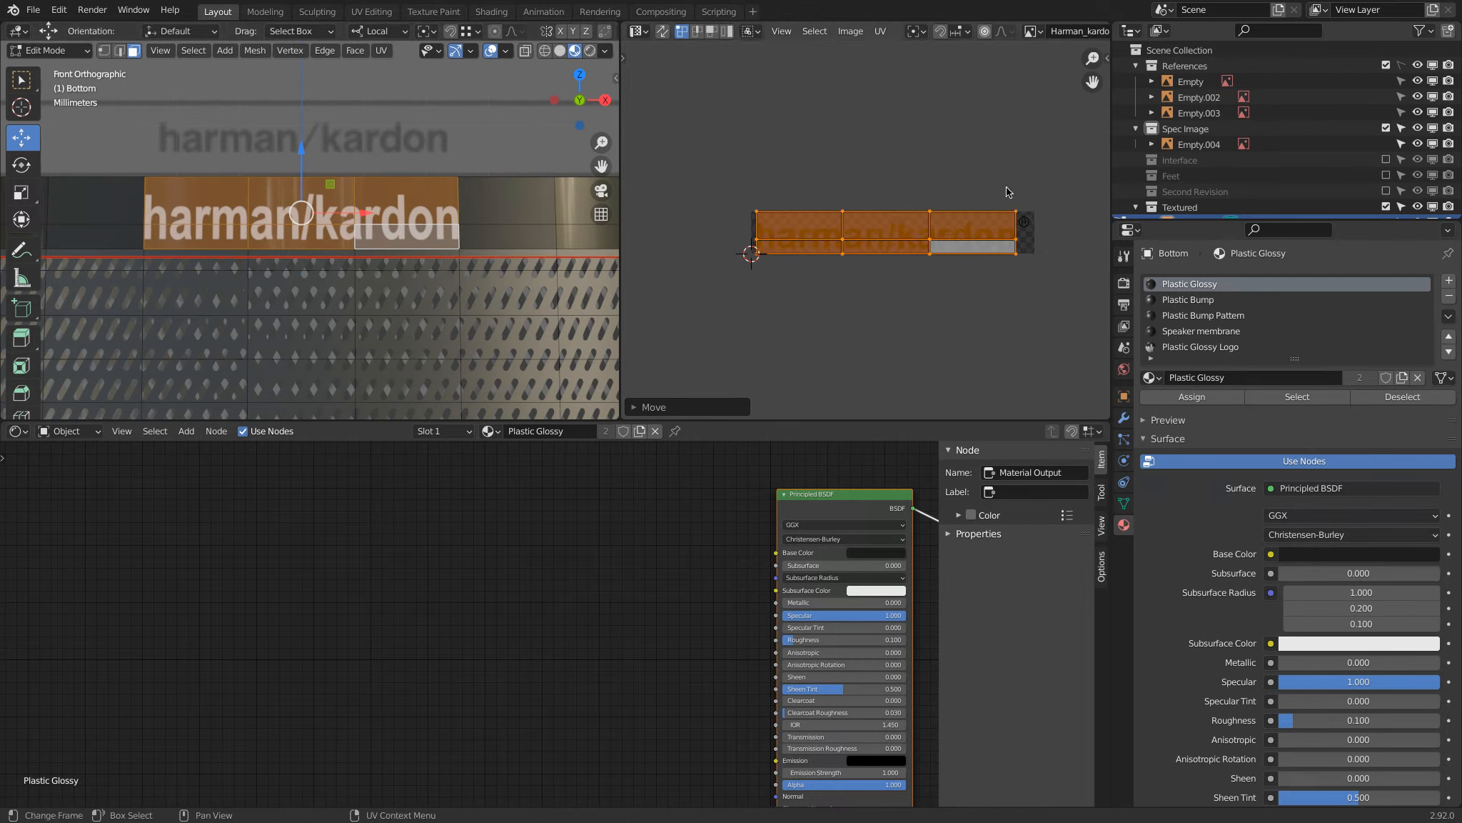
key(s)
key(x)
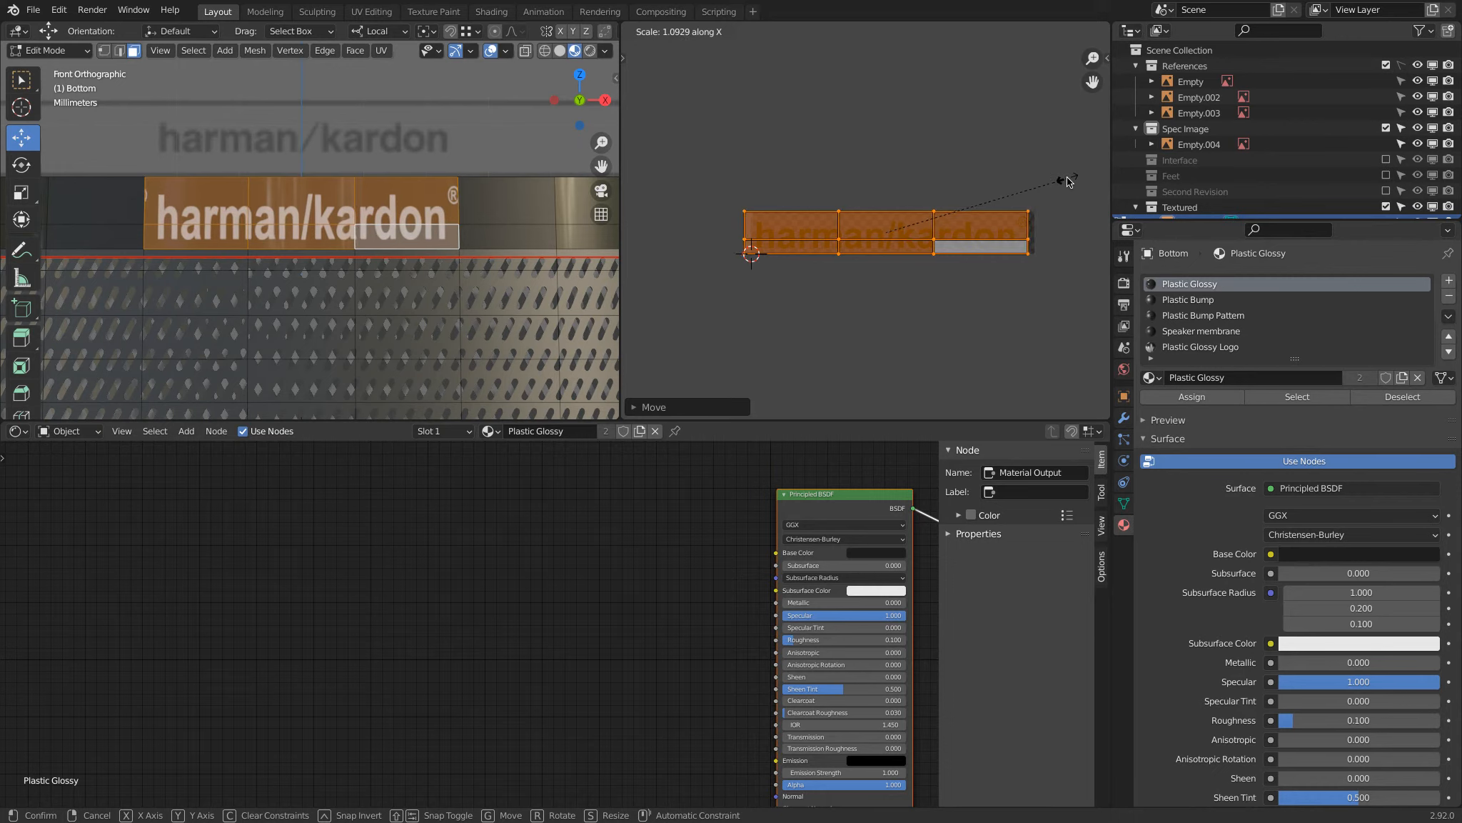
click(1069, 180)
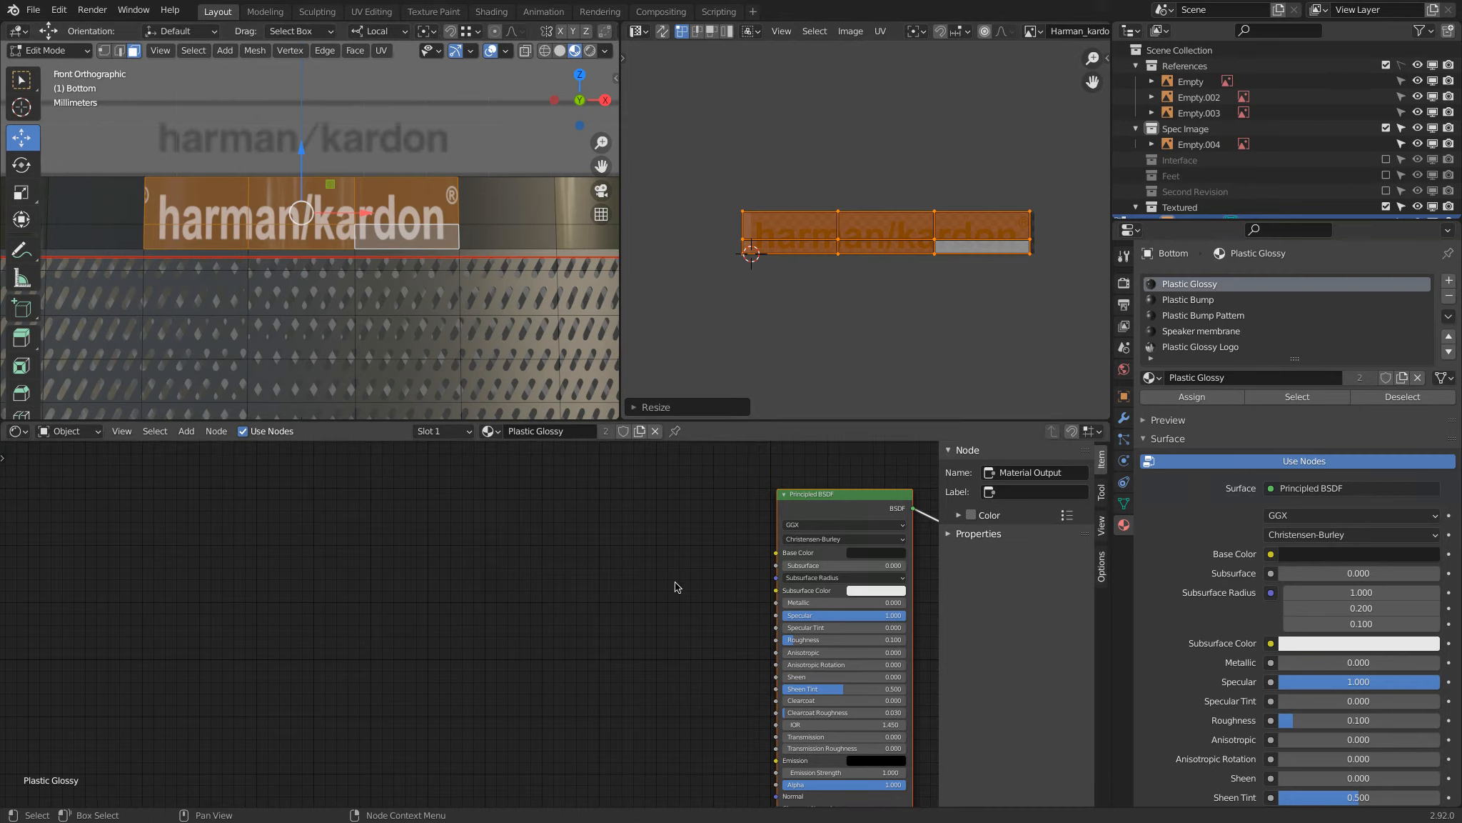
- Show the Plastic Glossy Logo material's nodes and set the logo Image Texture's extension to Clip
scroll(677, 569, down, 6)
middle_drag(677, 565, 616, 565)
scroll(1319, 329, down, 5)
scroll(1319, 329, up, 5)
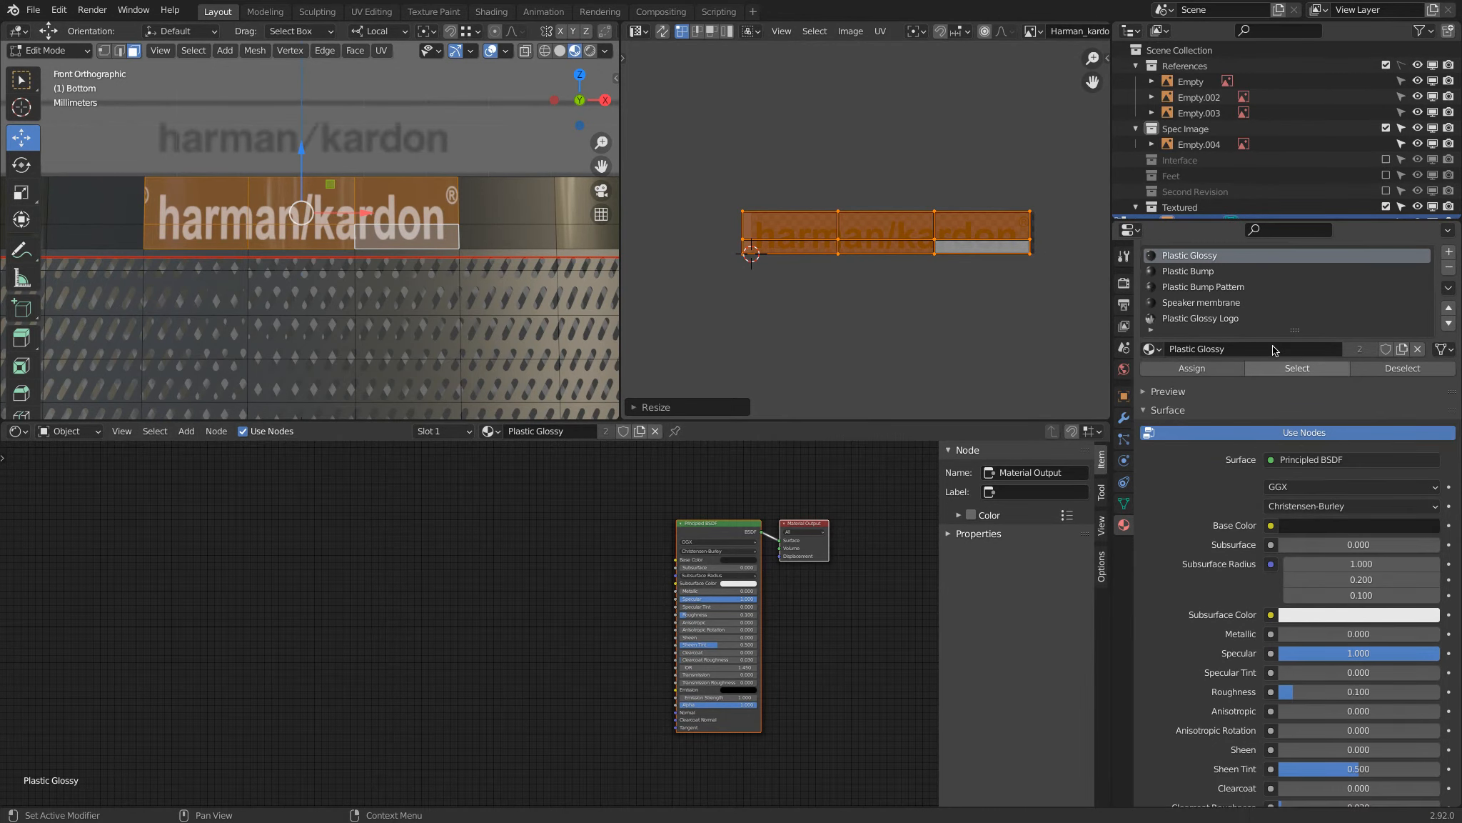
click(1251, 348)
scroll(384, 618, up, 2)
scroll(383, 618, up, 3)
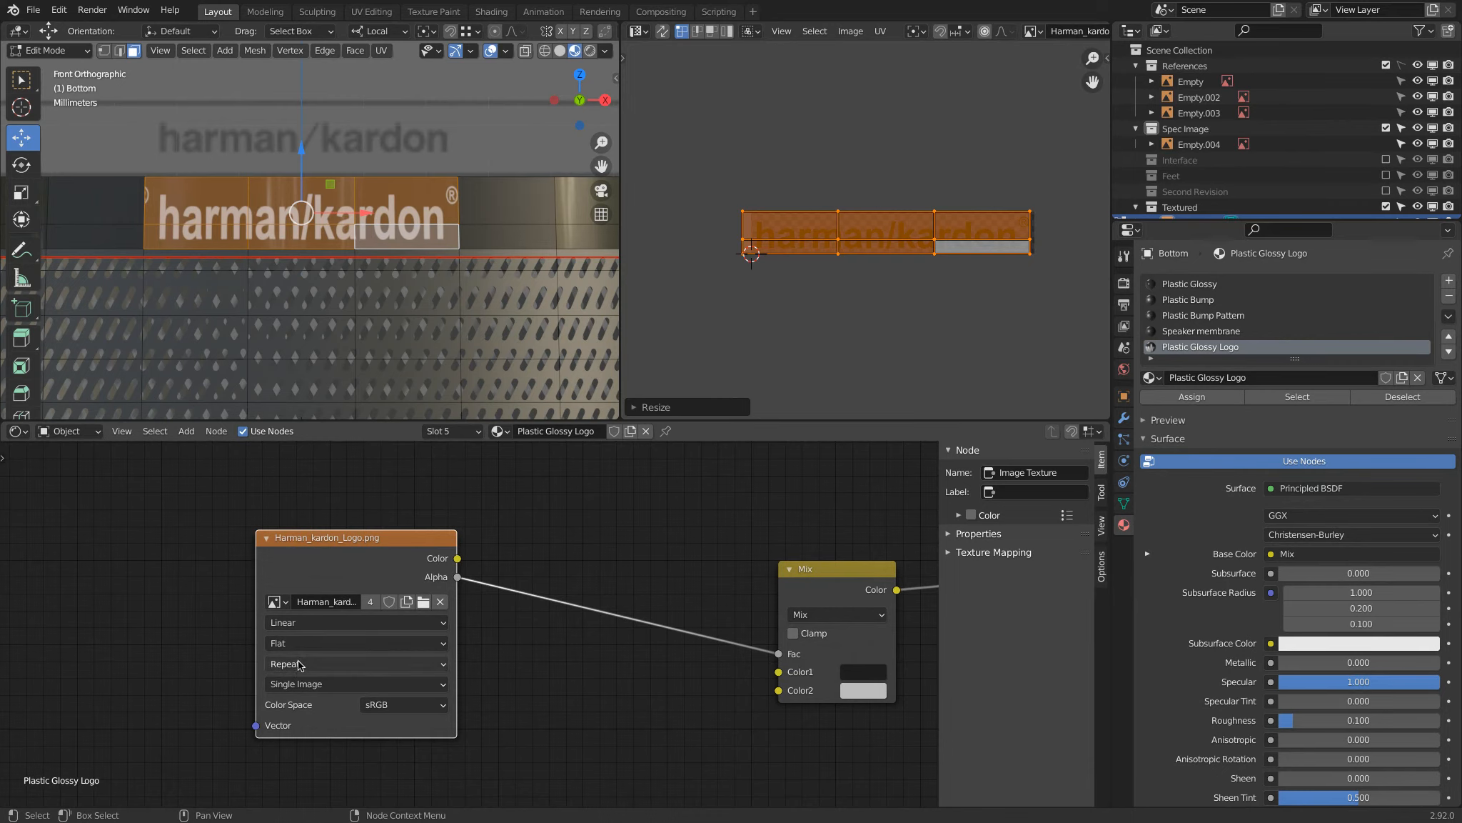
click(300, 665)
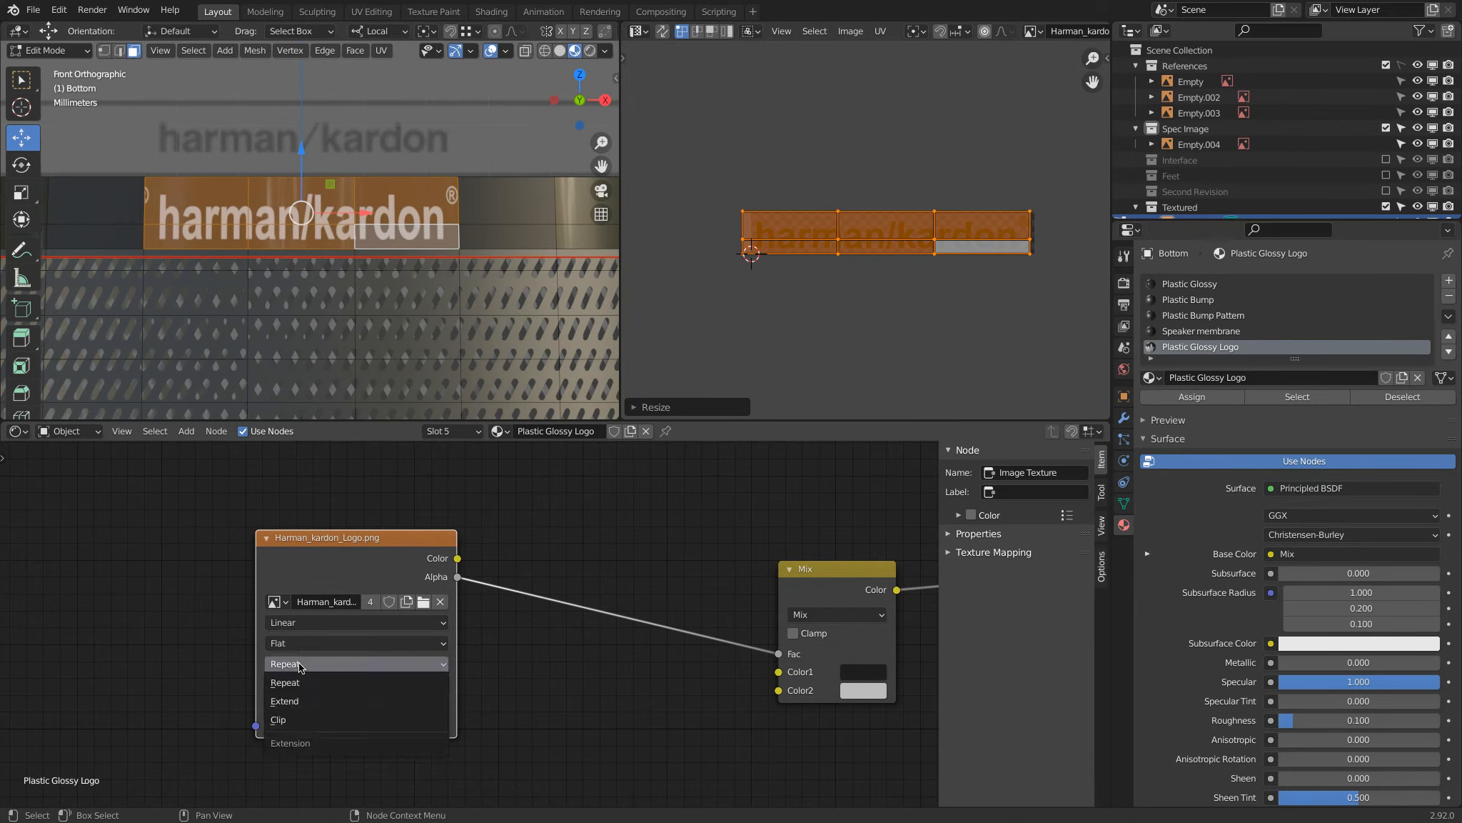
click(313, 719)
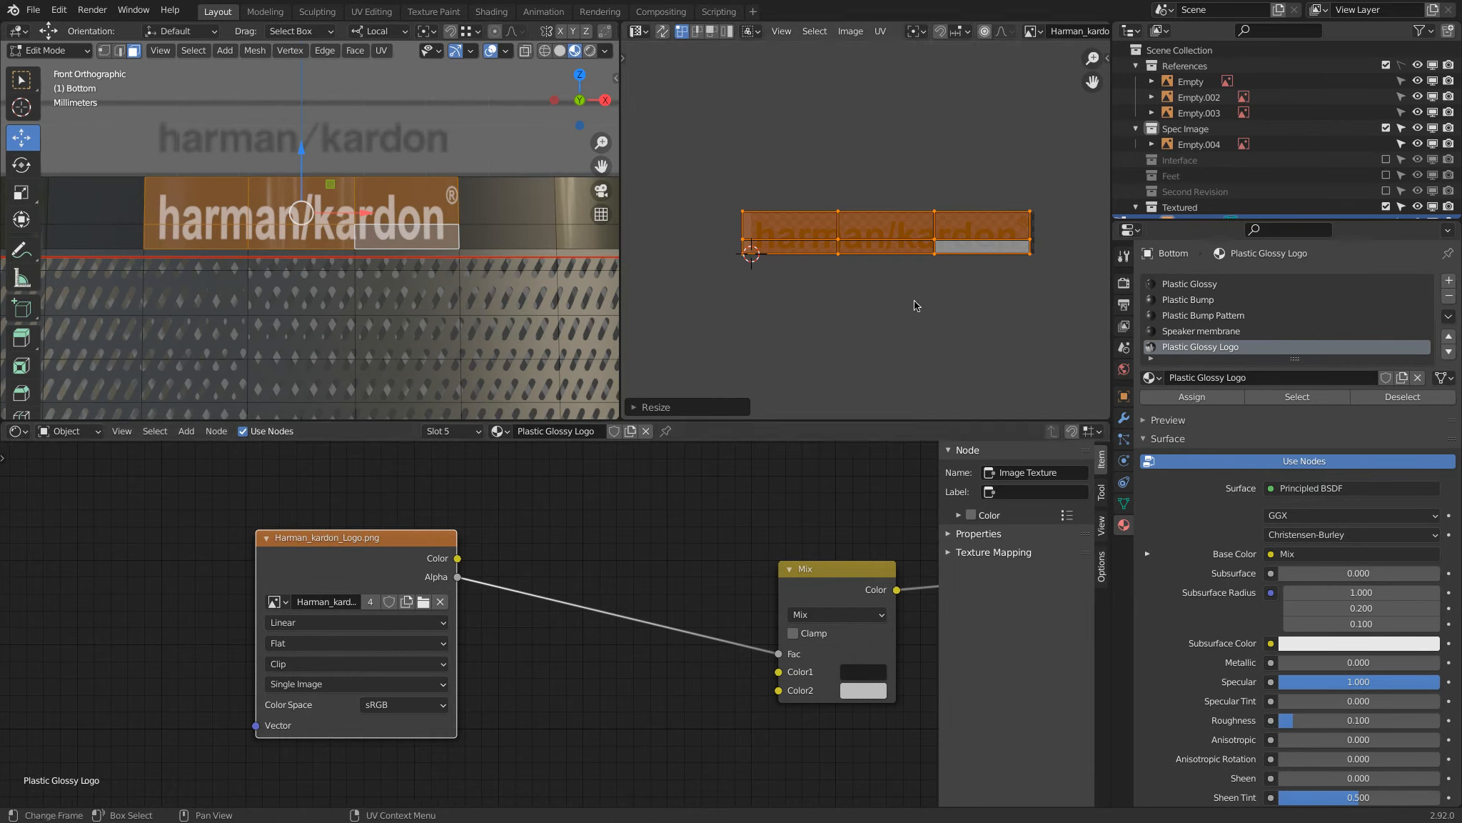
key(g)
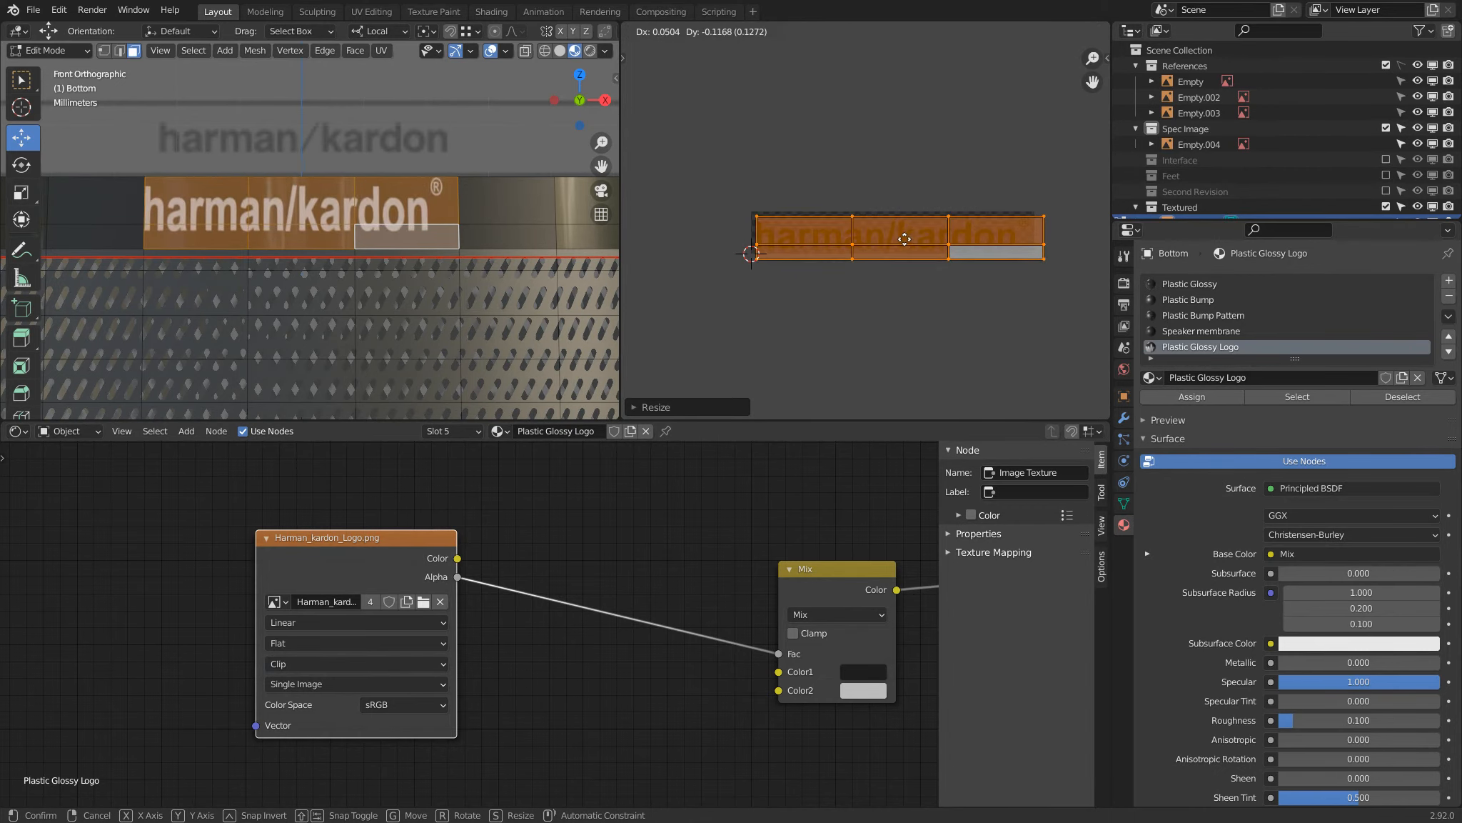
click(889, 235)
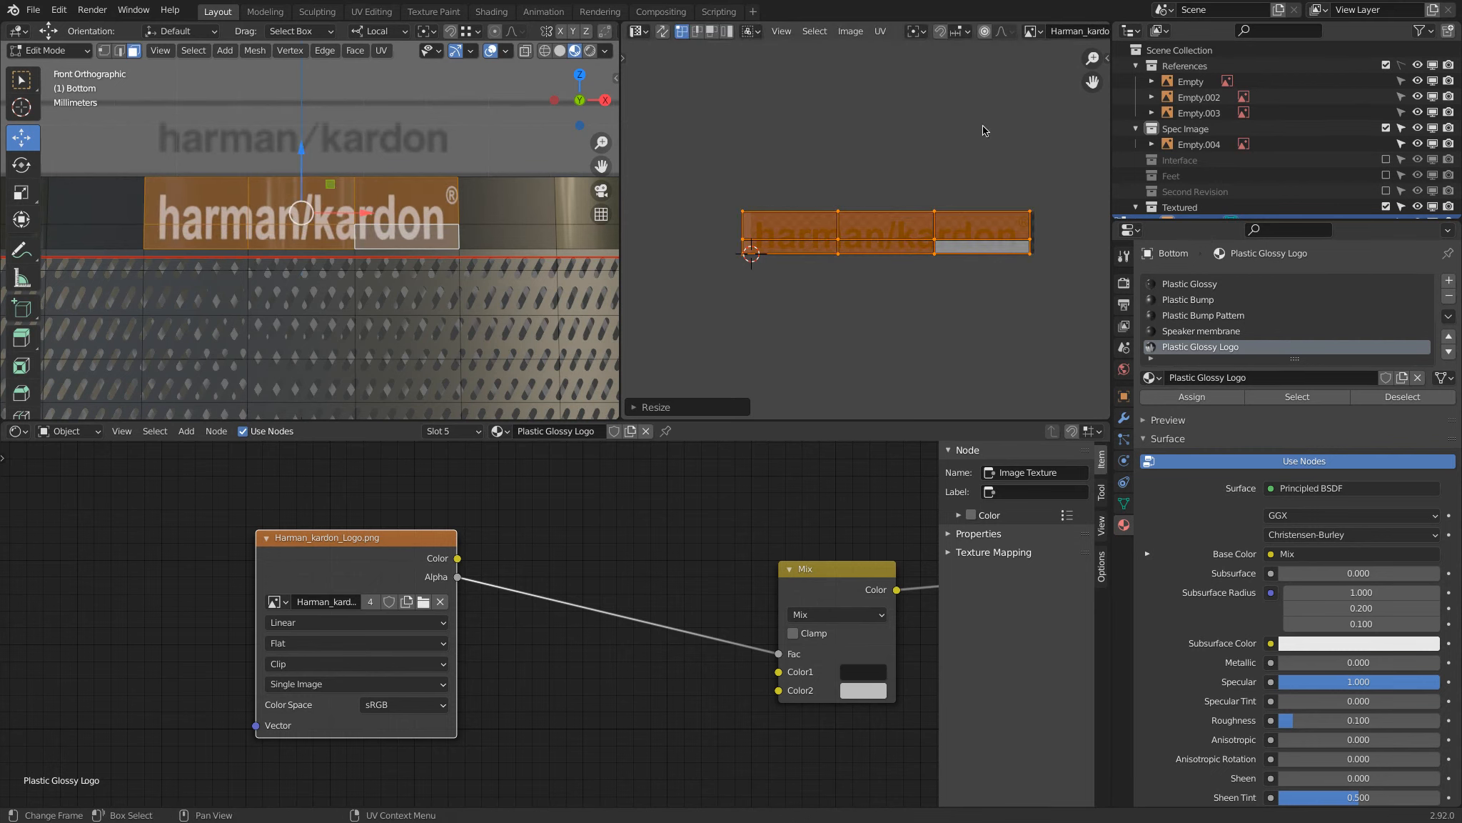
- Scale the logo UVs by about 1.35 along Y, and by about 1.02 uniformly, to correct the lettering's proportions
key(s)
key(y)
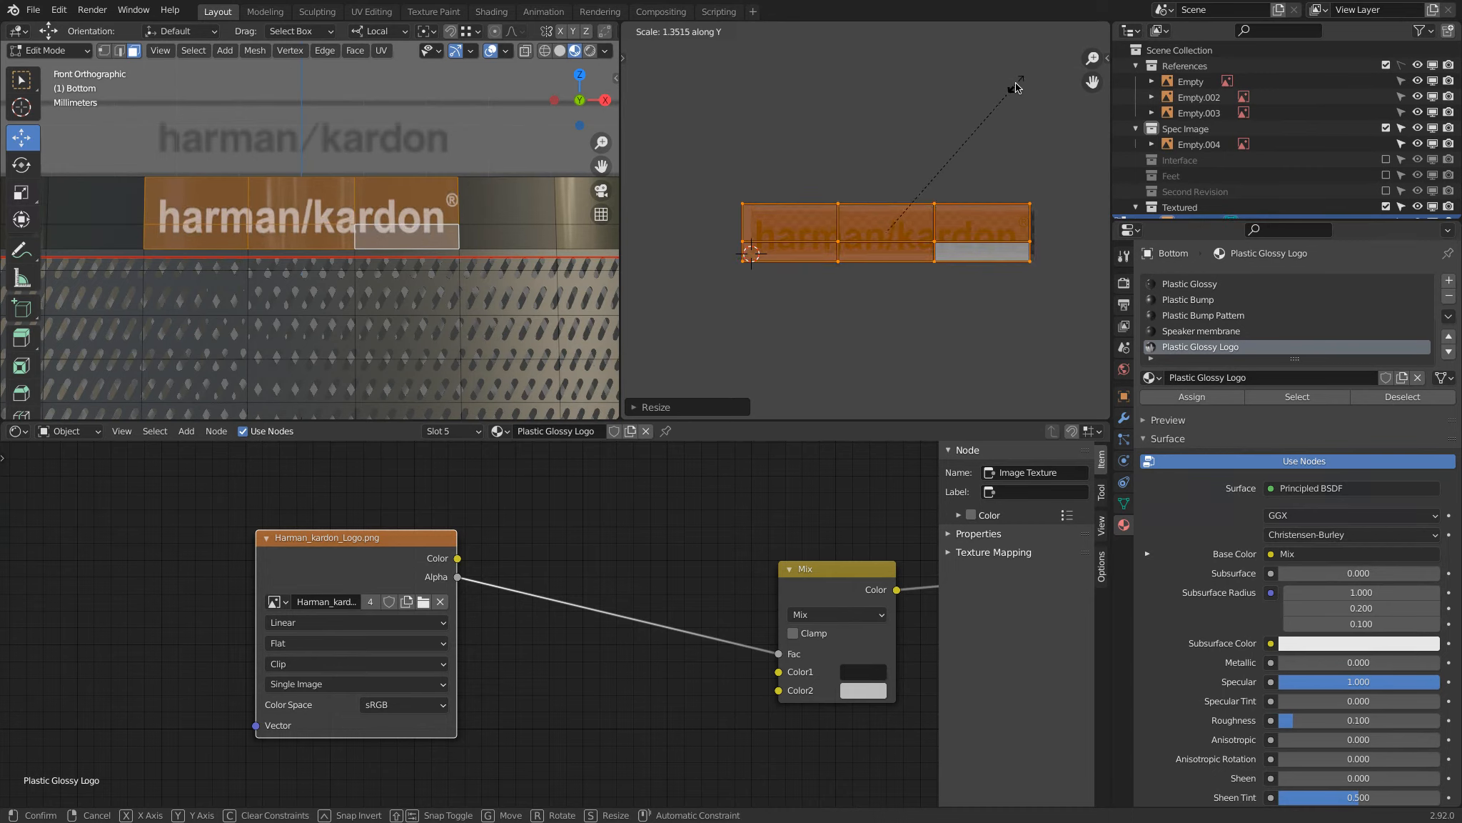
click(1015, 86)
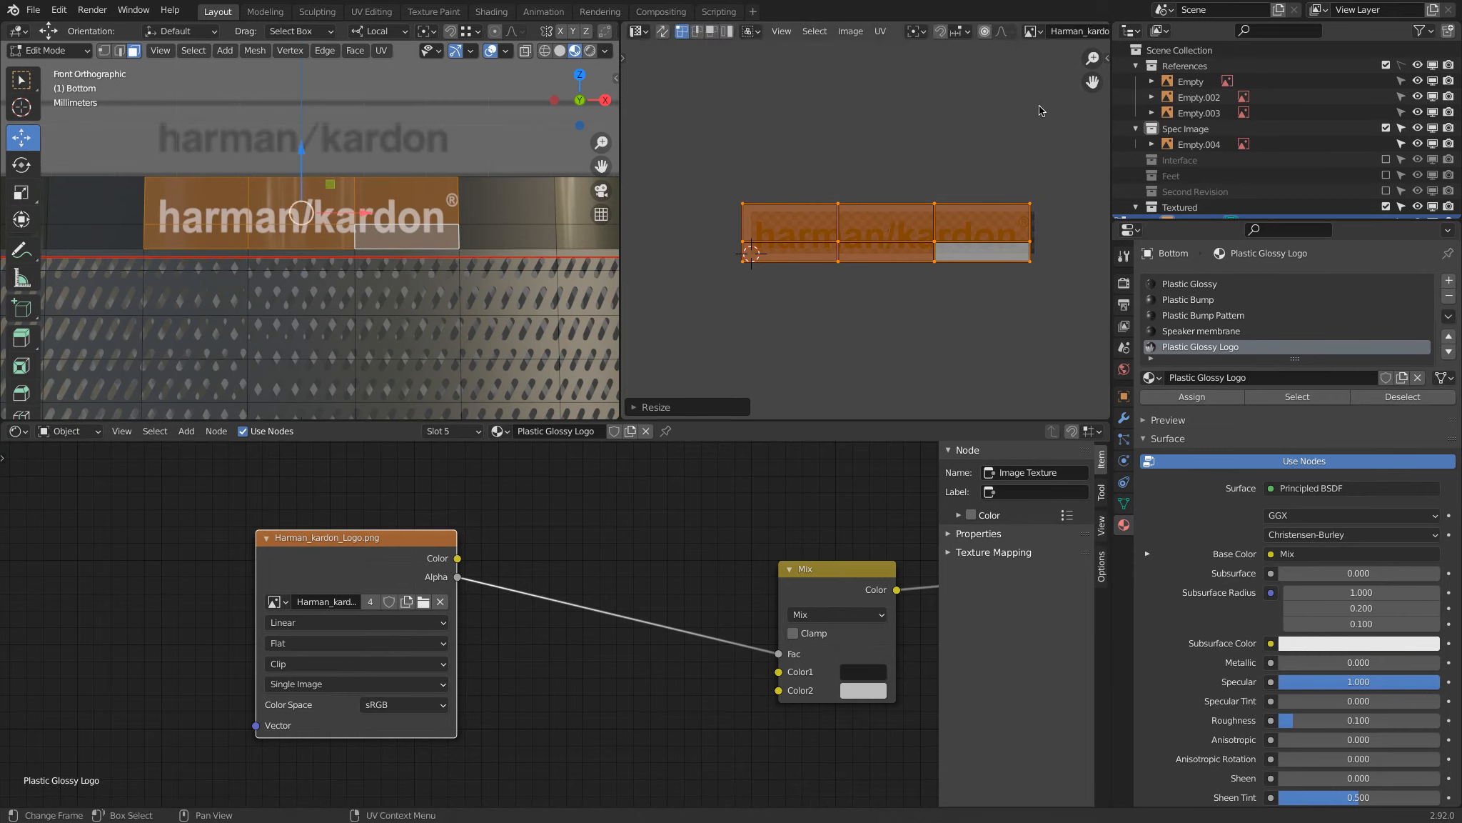
key(s)
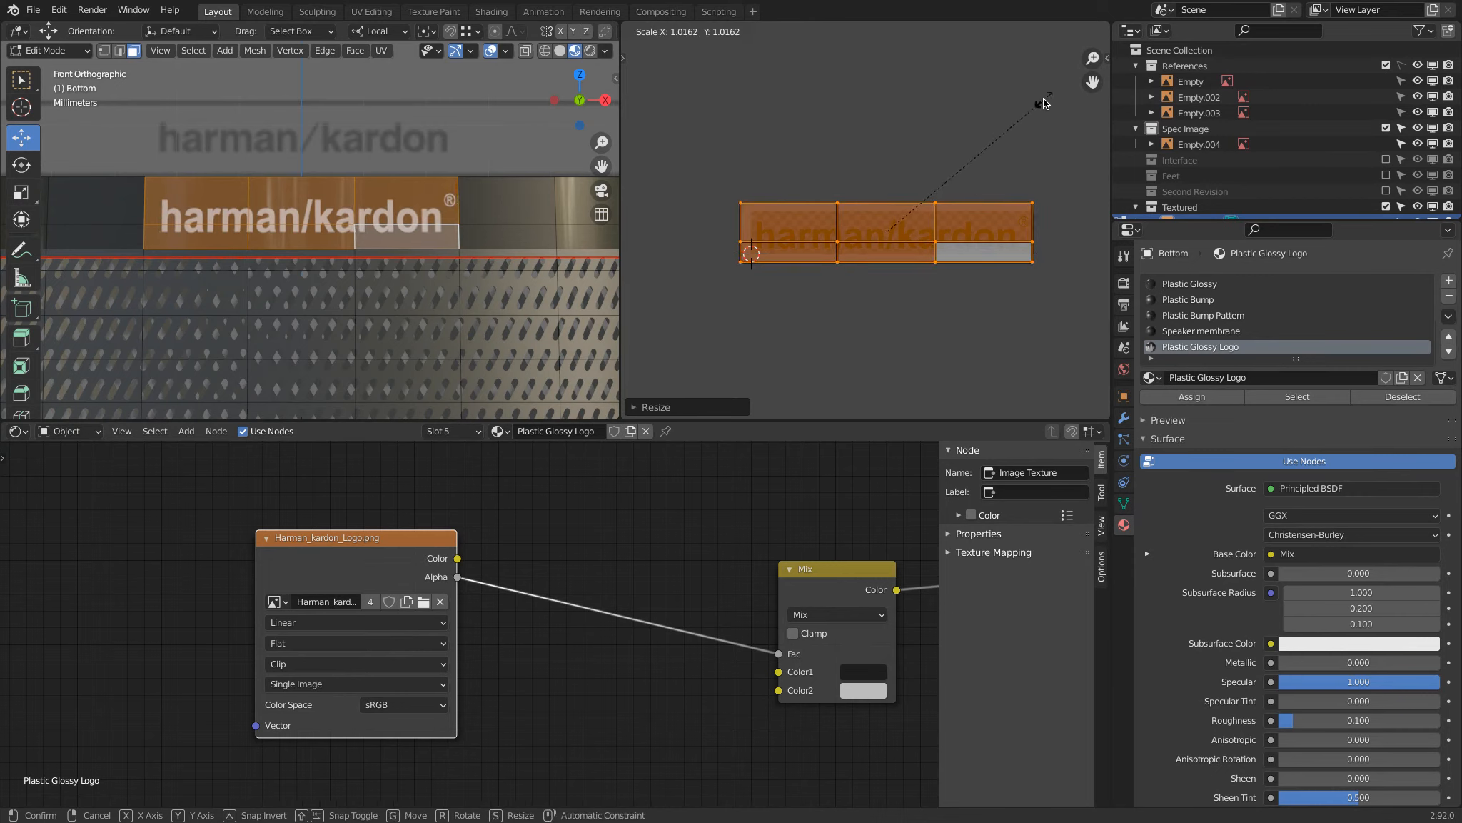
click(1044, 98)
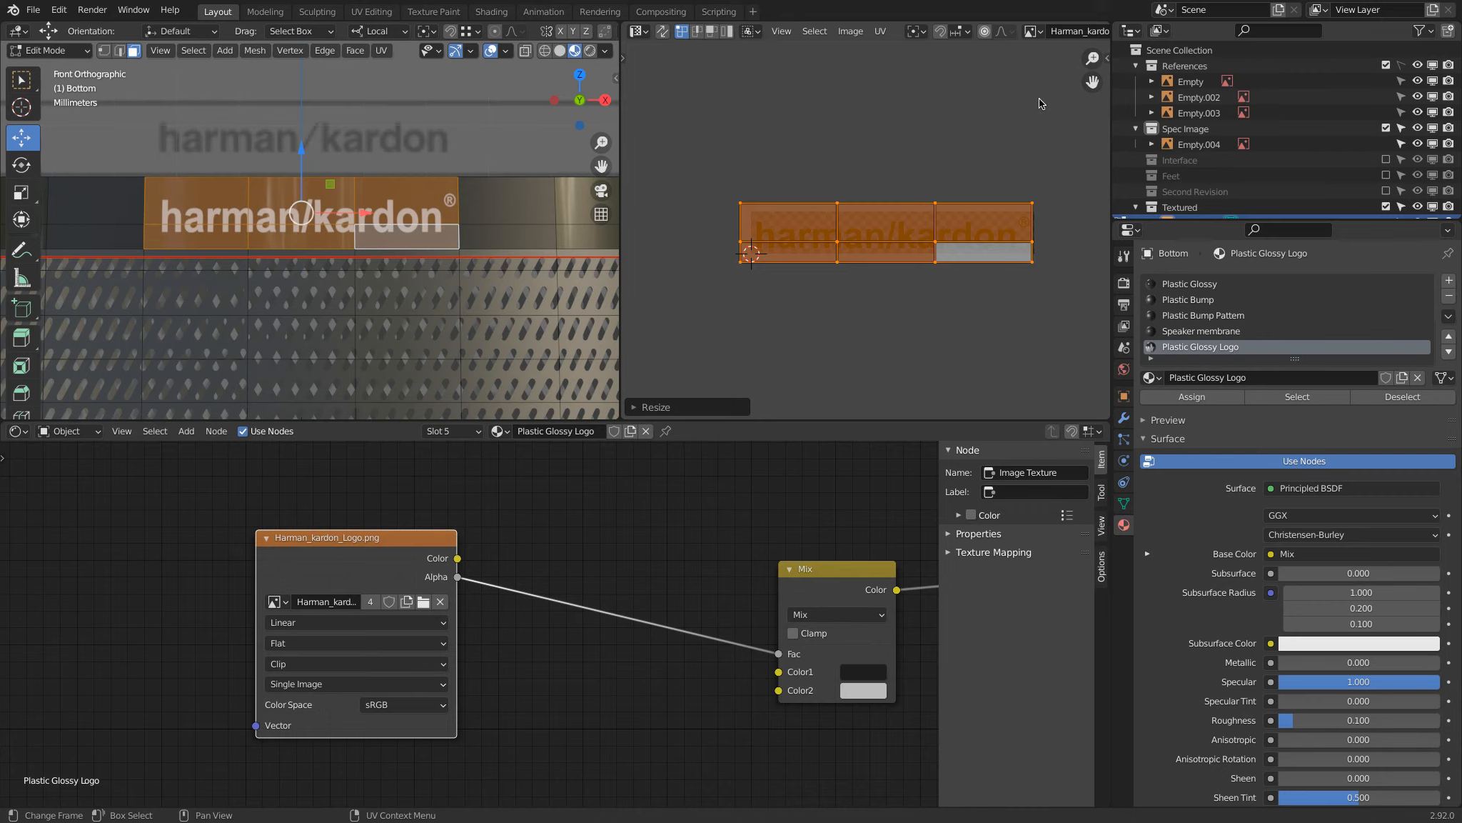
- Test the image's Clip extension by trying to move the logo UVs off the image, and cancel the move
click(279, 664)
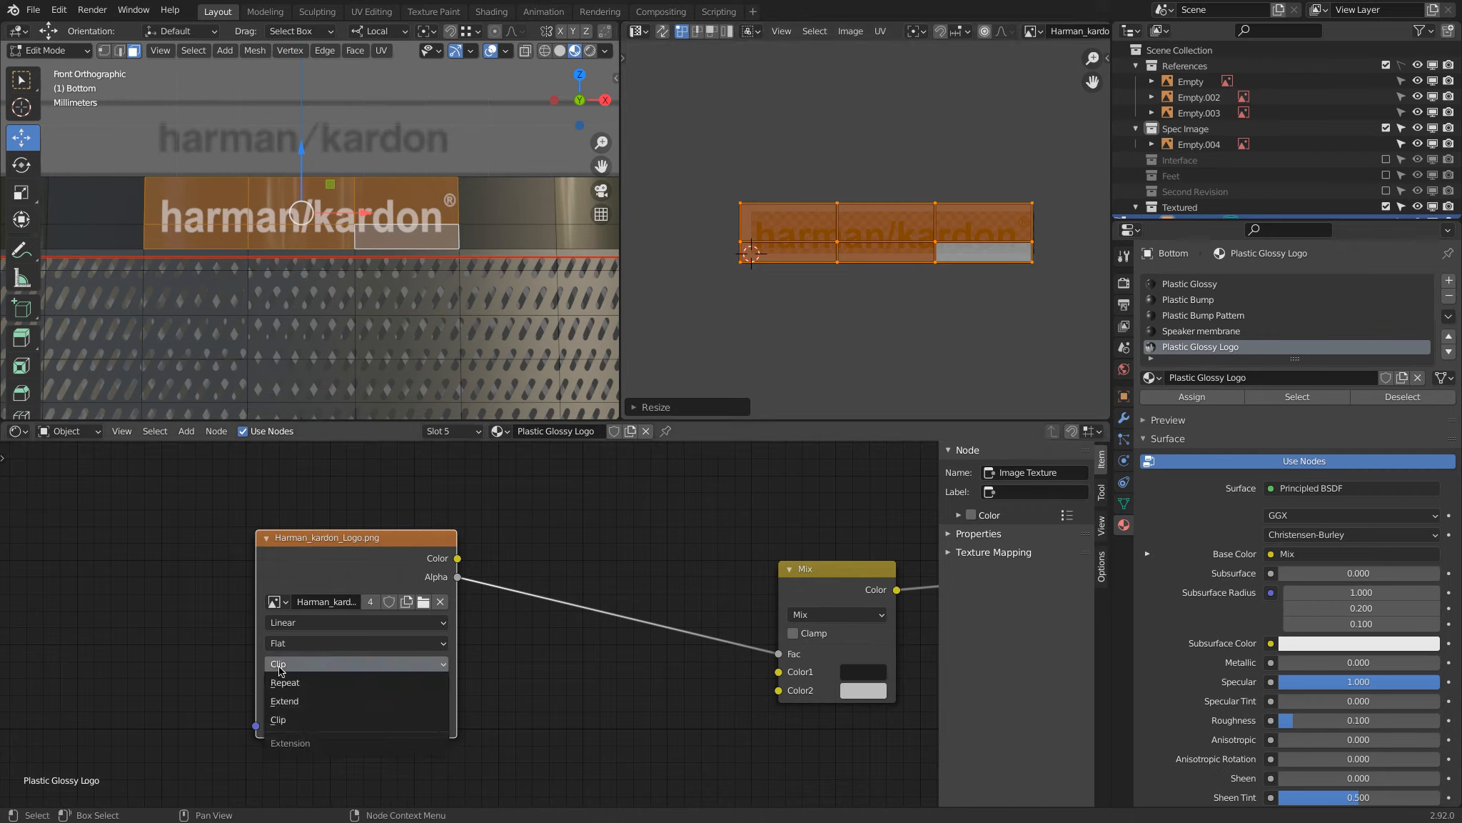
click(283, 726)
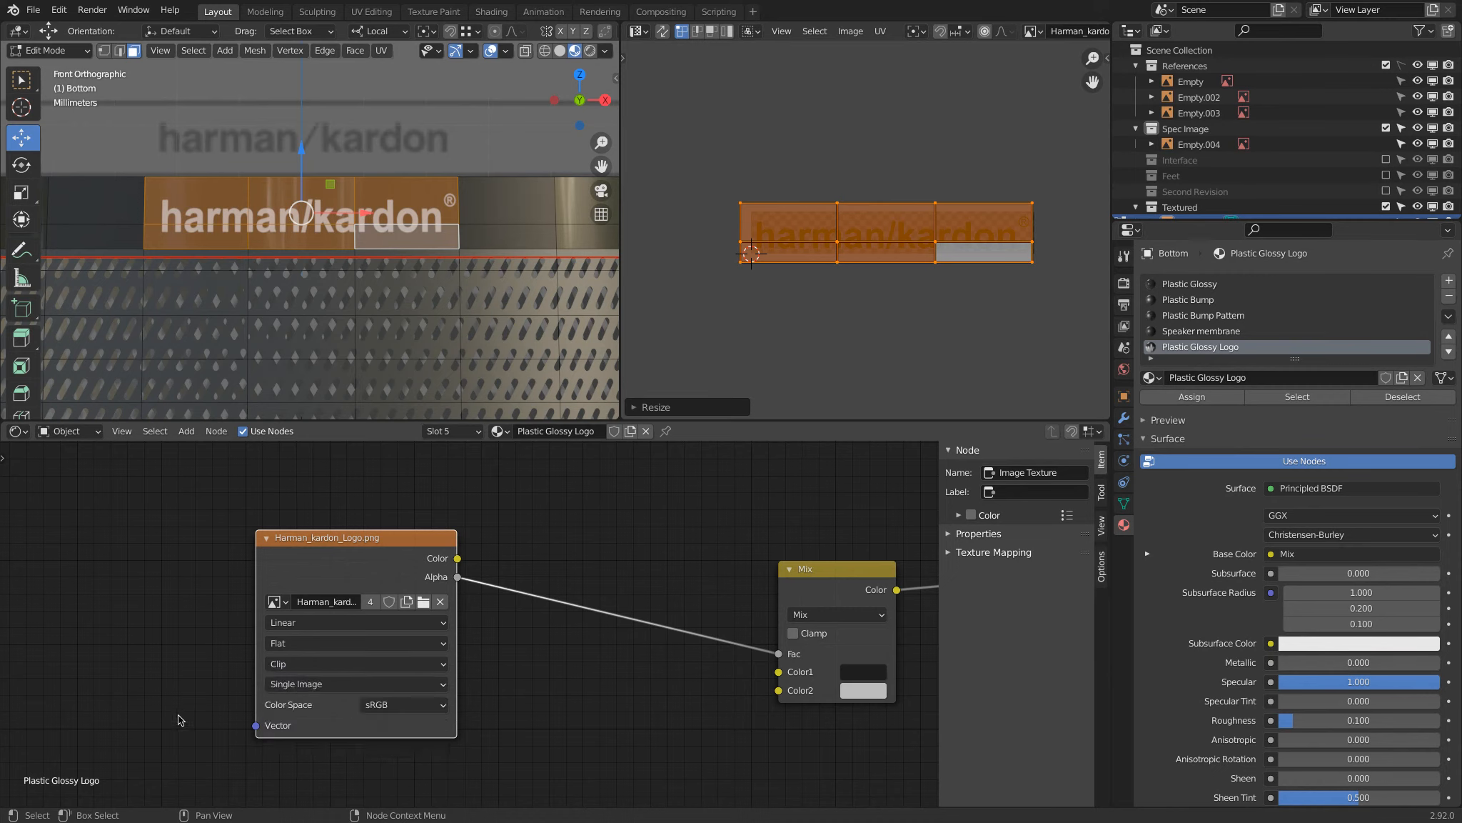
key(g)
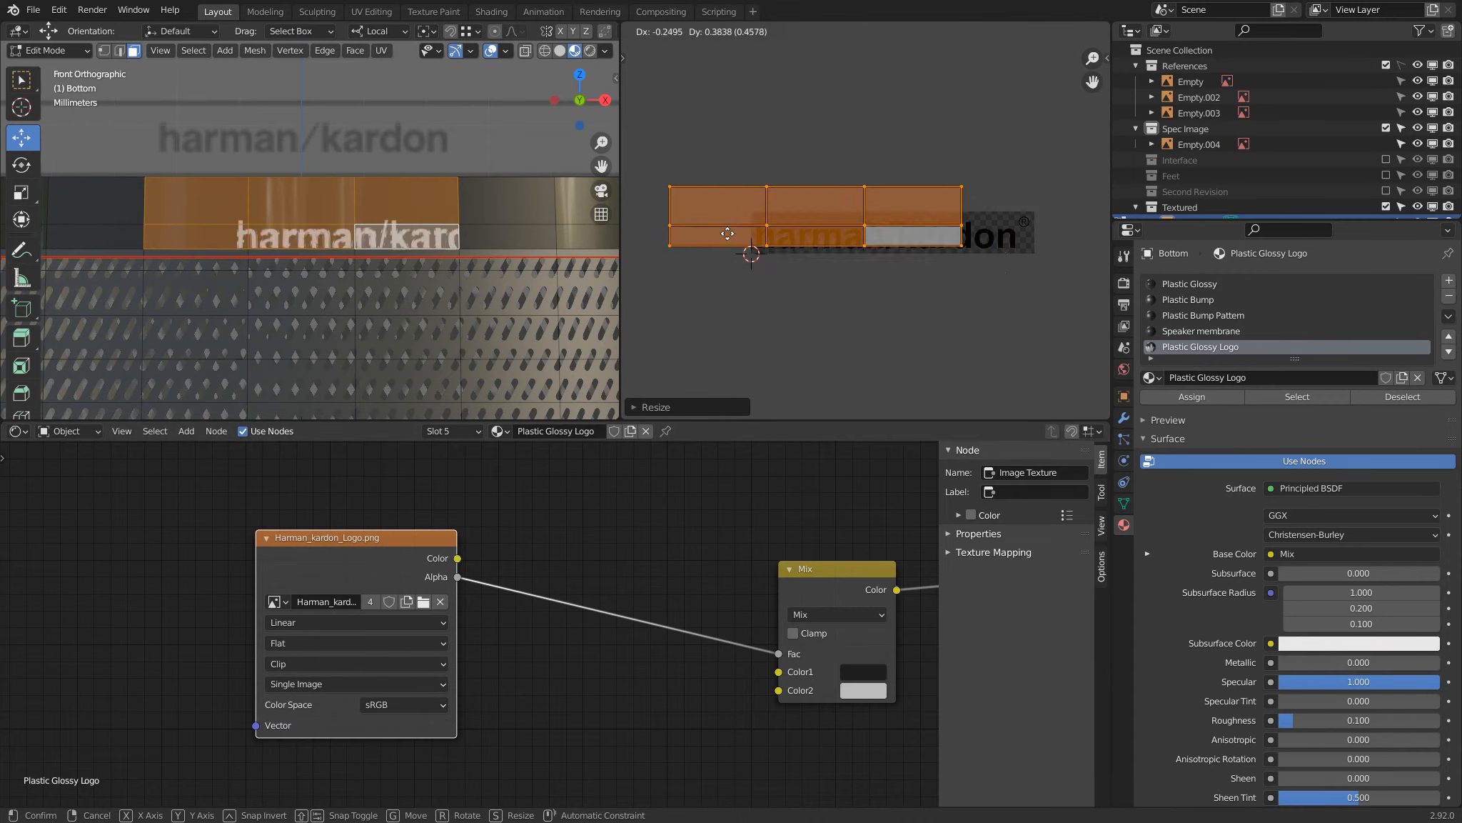
right_click(779, 240)
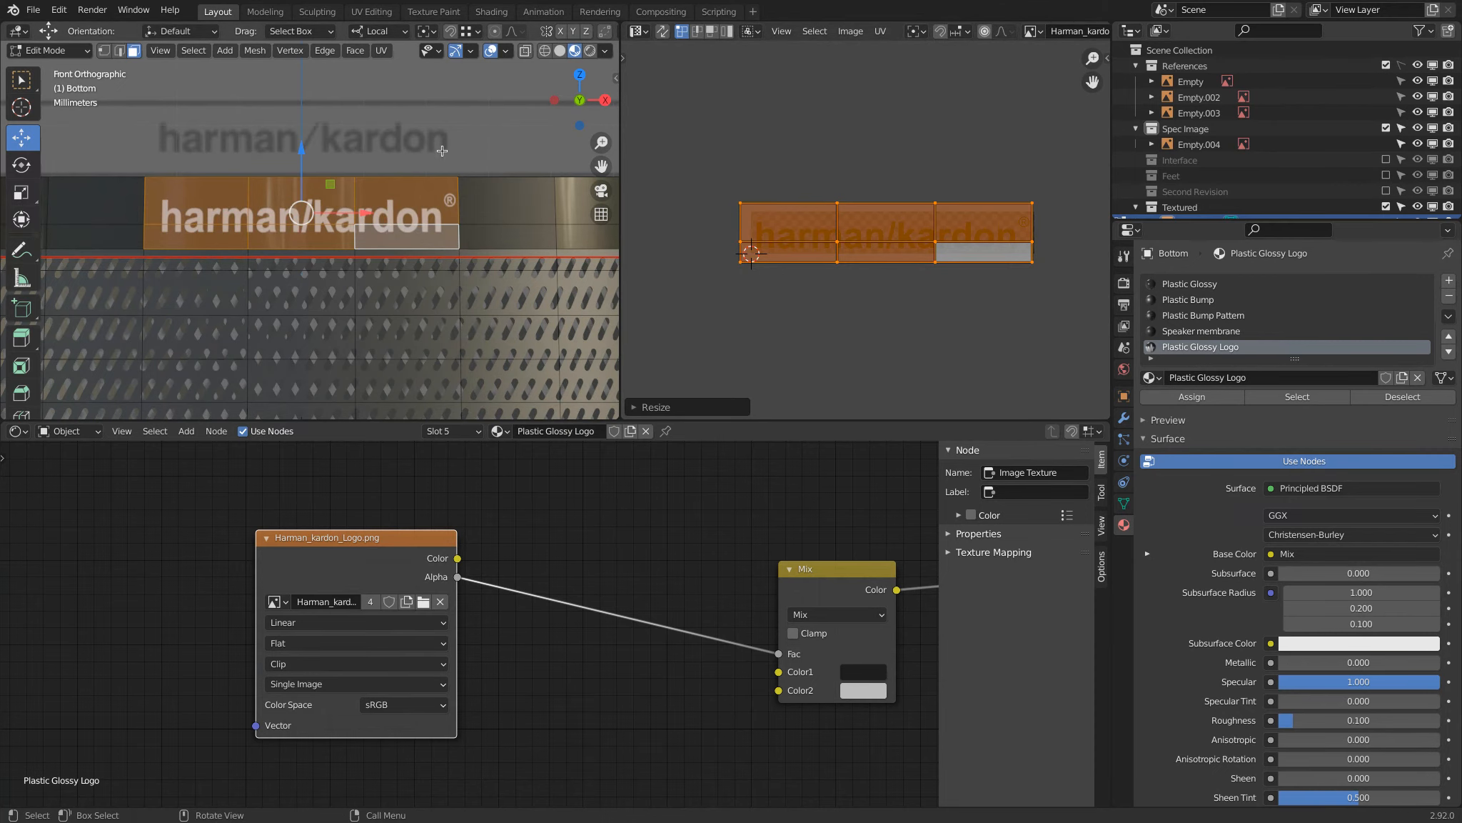
- Assign the Plastic Glossy material to the two front-band faces on either side of the logo
key(Tab)
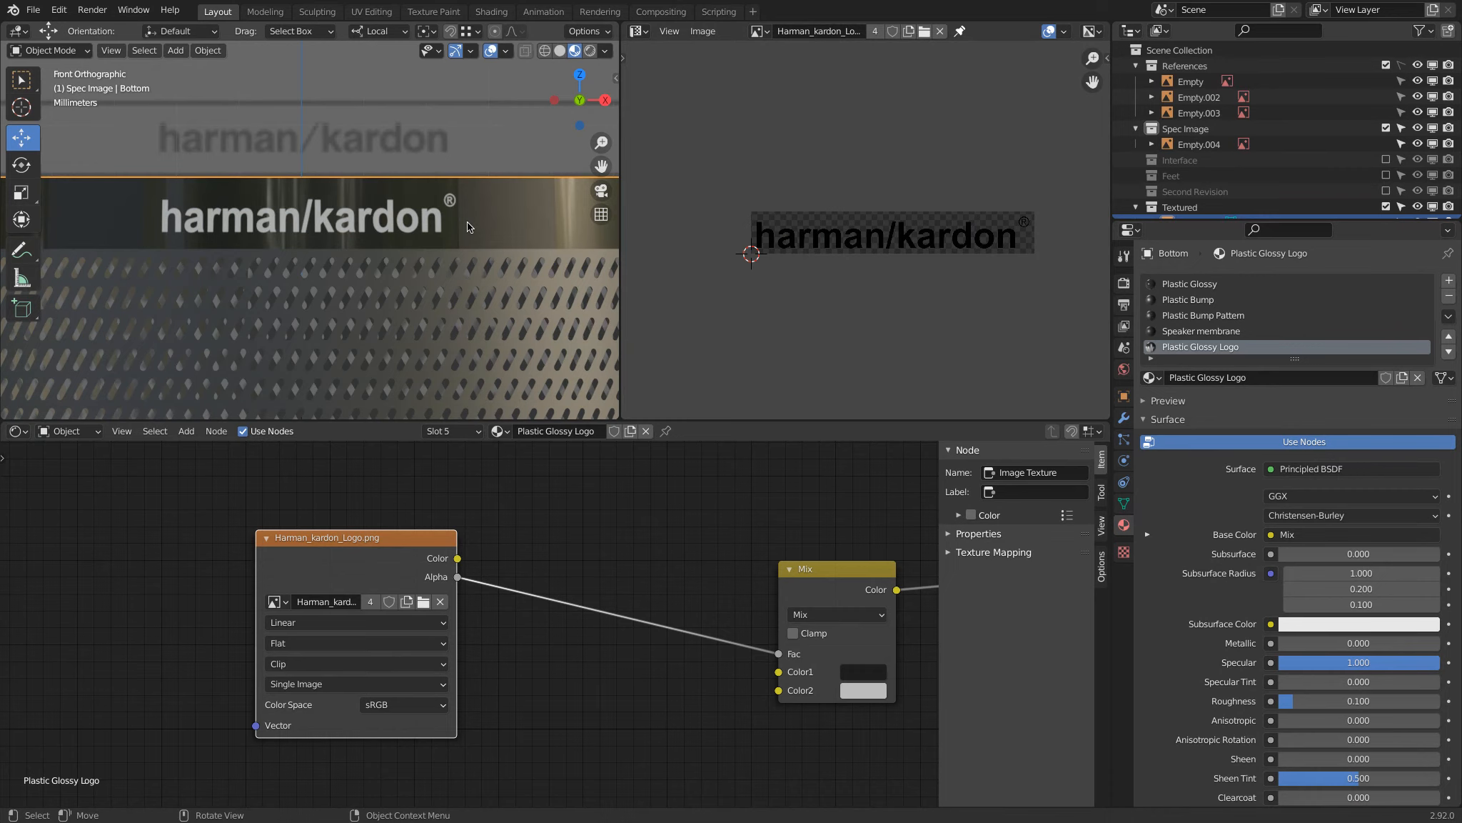
scroll(468, 222, down, 4)
middle_drag(468, 224, 493, 161)
scroll(440, 236, up, 4)
key(Tab)
click(251, 210)
shift+click(472, 150)
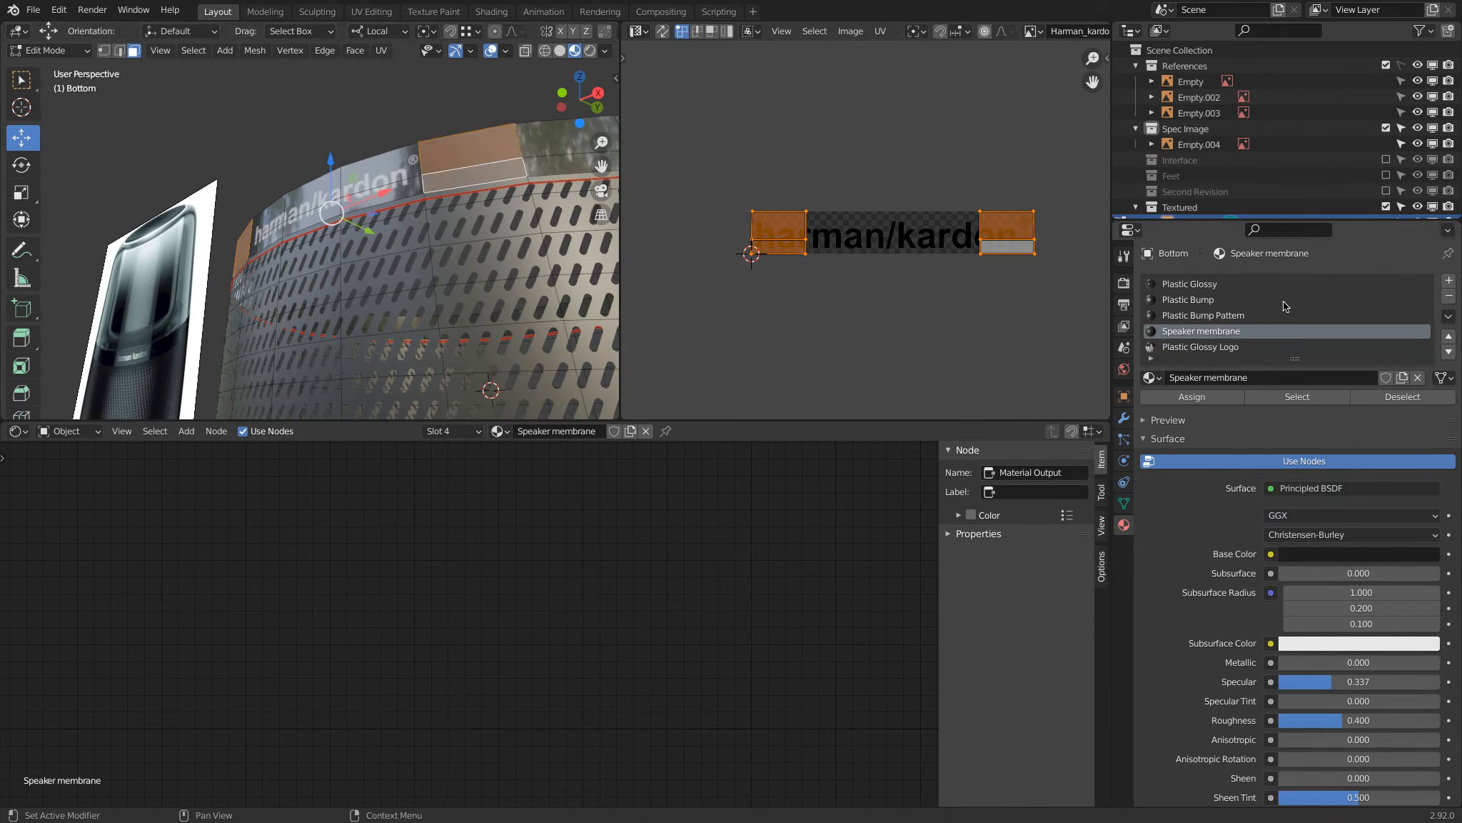
click(1266, 284)
click(1192, 396)
key(Tab)
- Compare the front-band logo with the reference lettering in front view and examine the Plastic Glossy Logo material's nodes
middle_drag(433, 279, 474, 275)
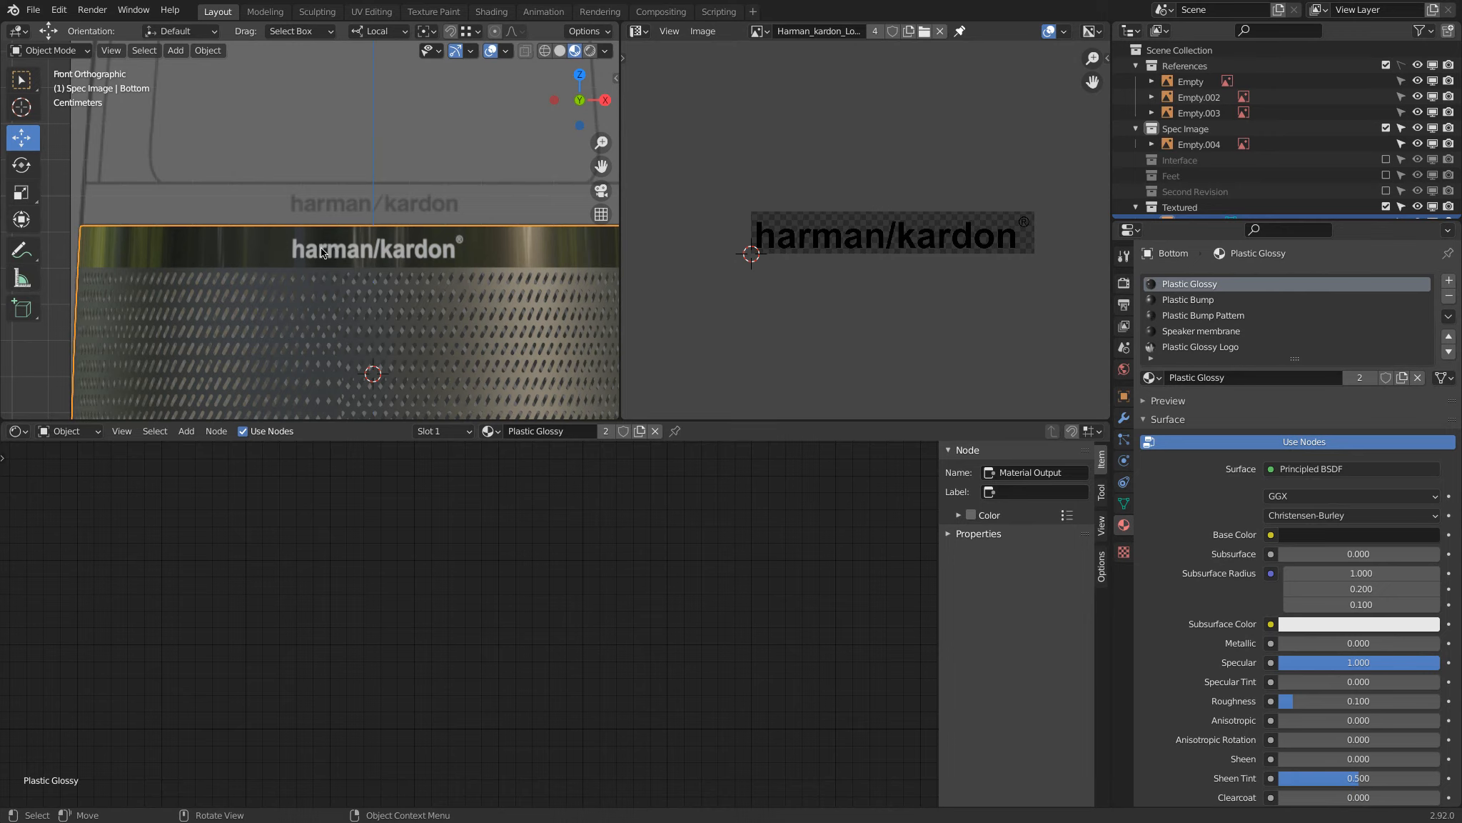
click(409, 254)
click(456, 242)
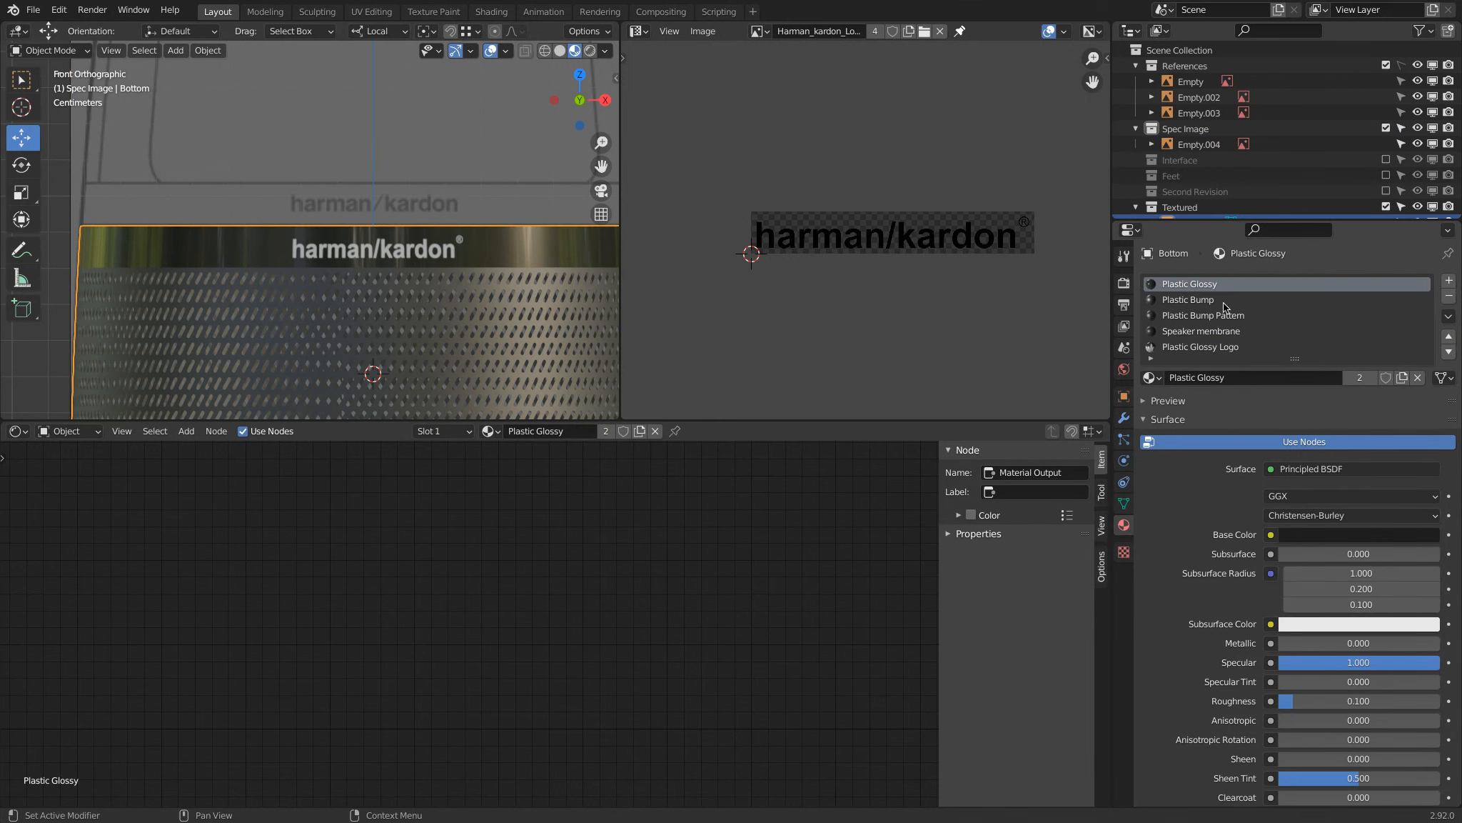
scroll(1225, 307, down, 3)
click(1232, 262)
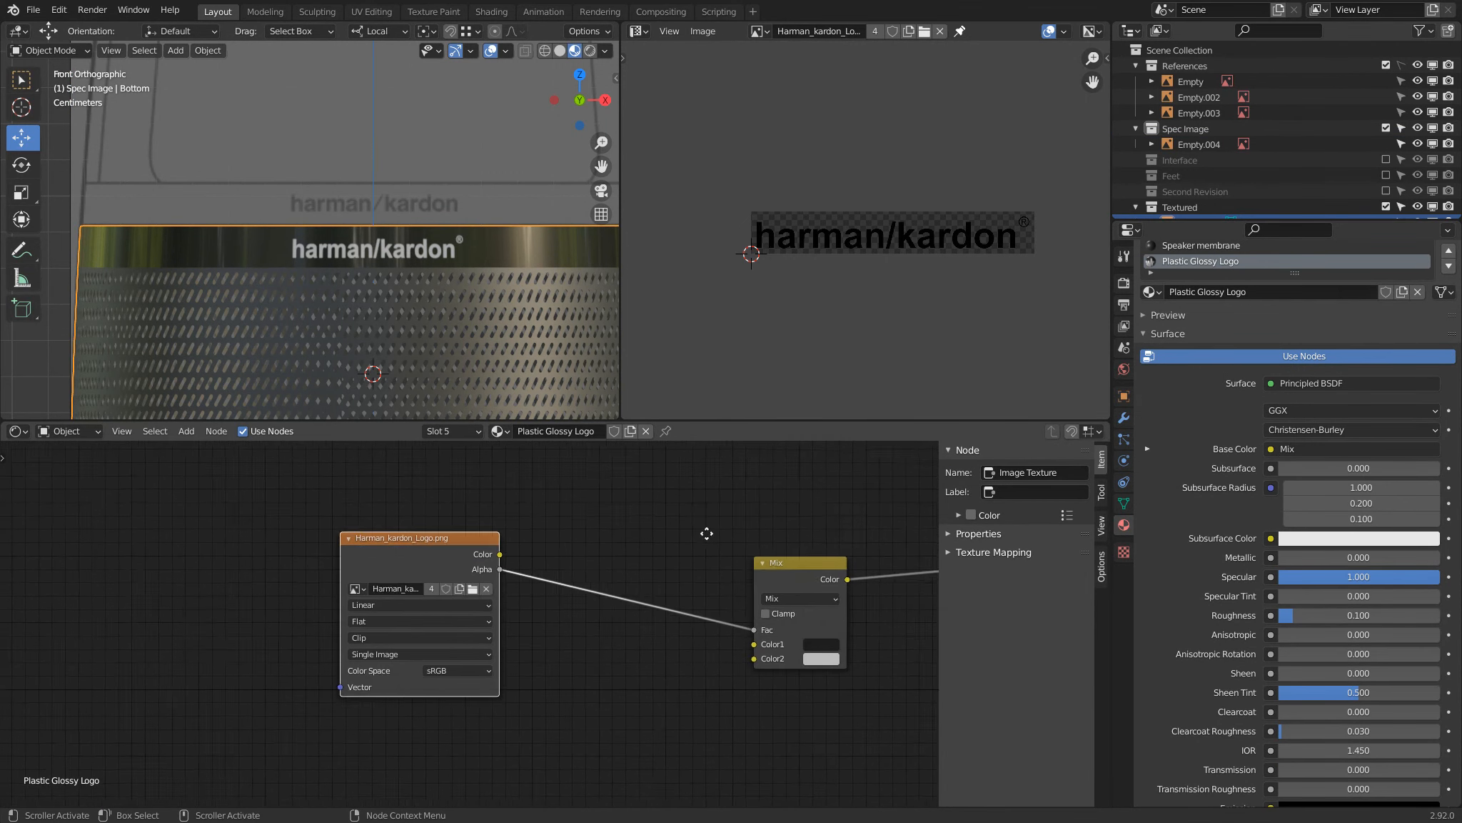
middle_drag(706, 534, 358, 523)
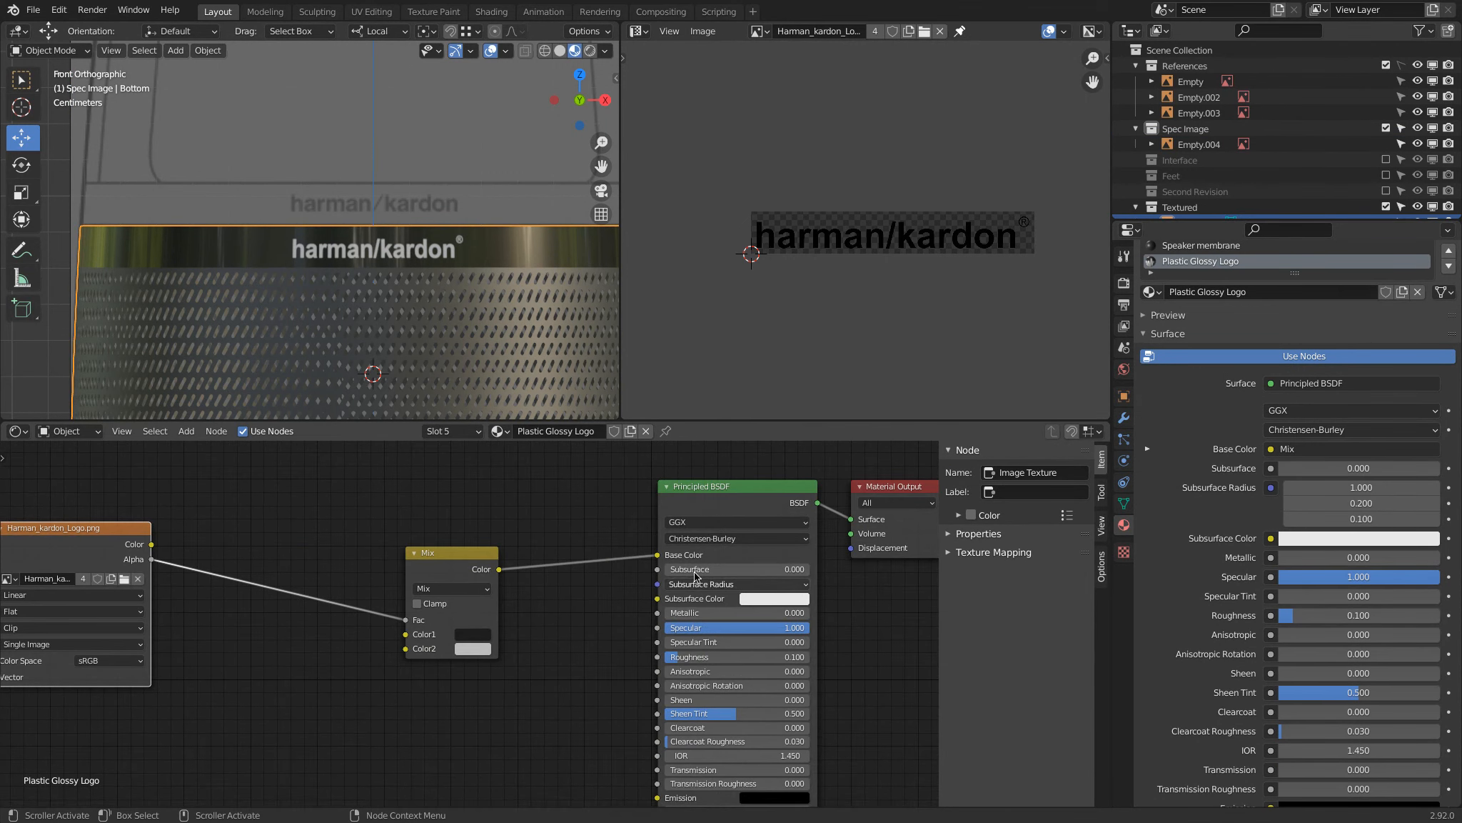
middle_drag(66, 545, 170, 569)
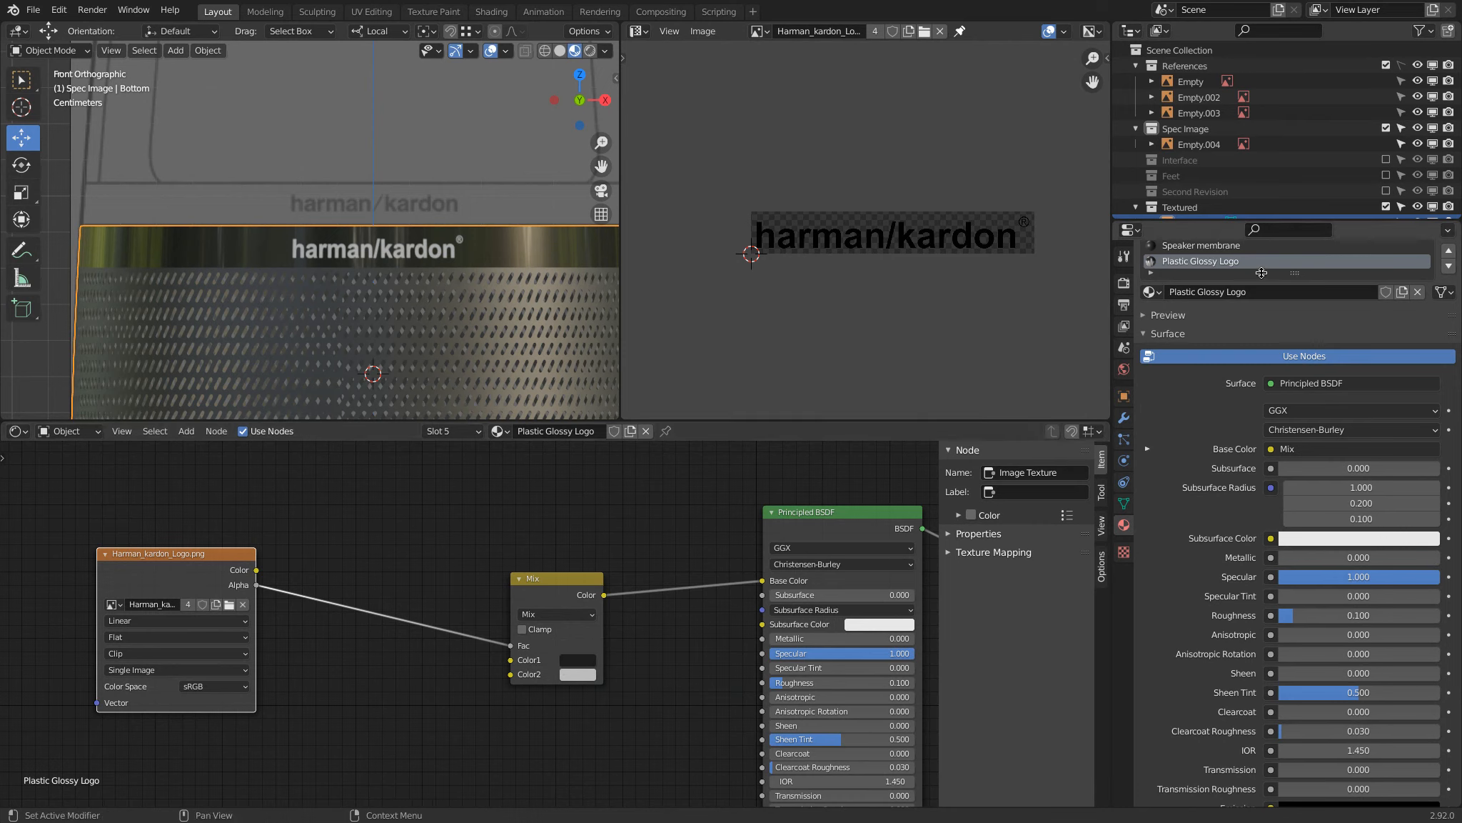
- Enlarge the material slot list and compare the Plastic Glossy material's nodes with those of Plastic Glossy Logo
drag(1295, 274, 1297, 461)
scroll(1275, 329, up, 3)
click(1223, 285)
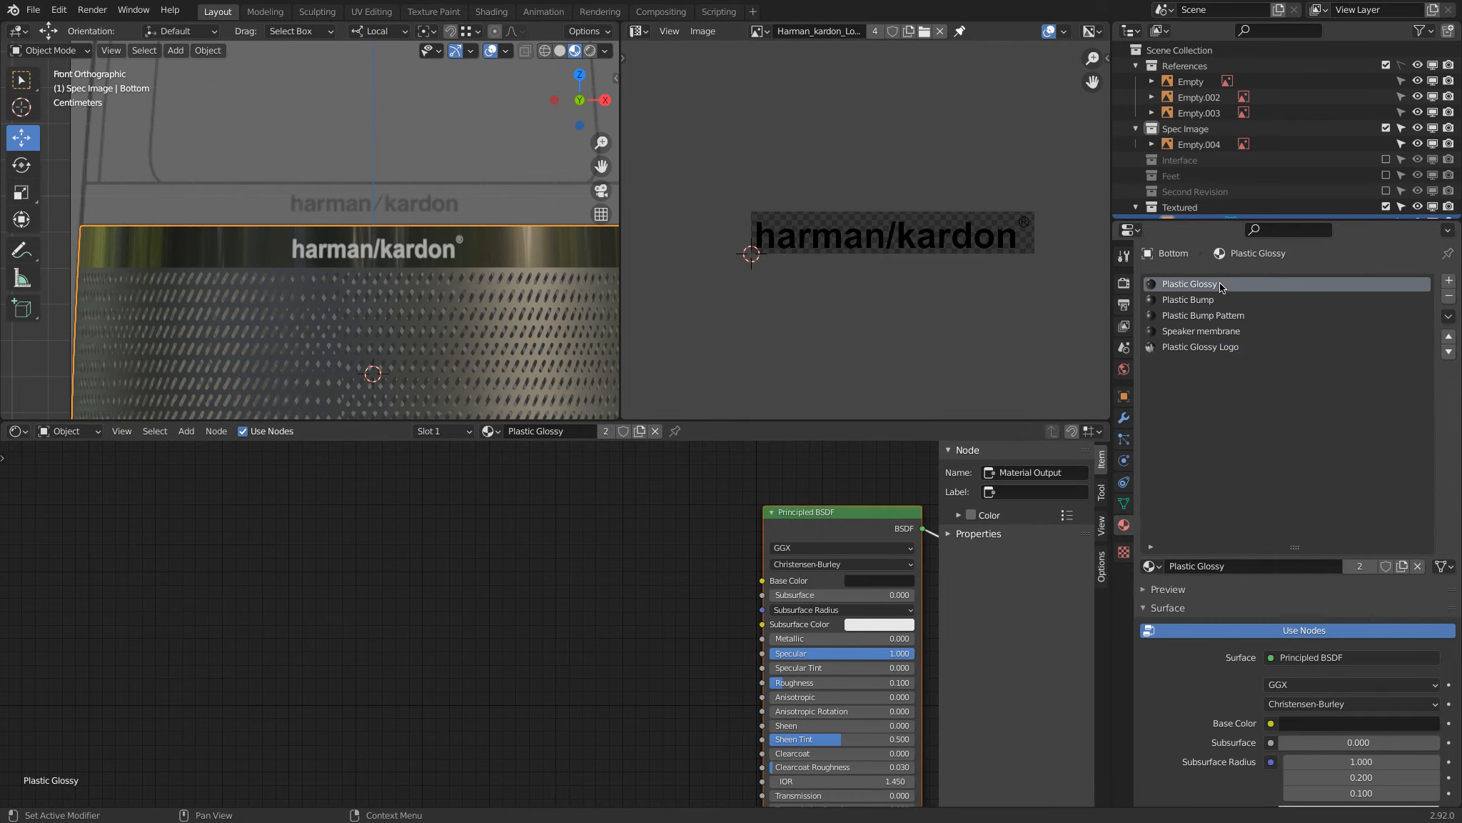
click(1221, 349)
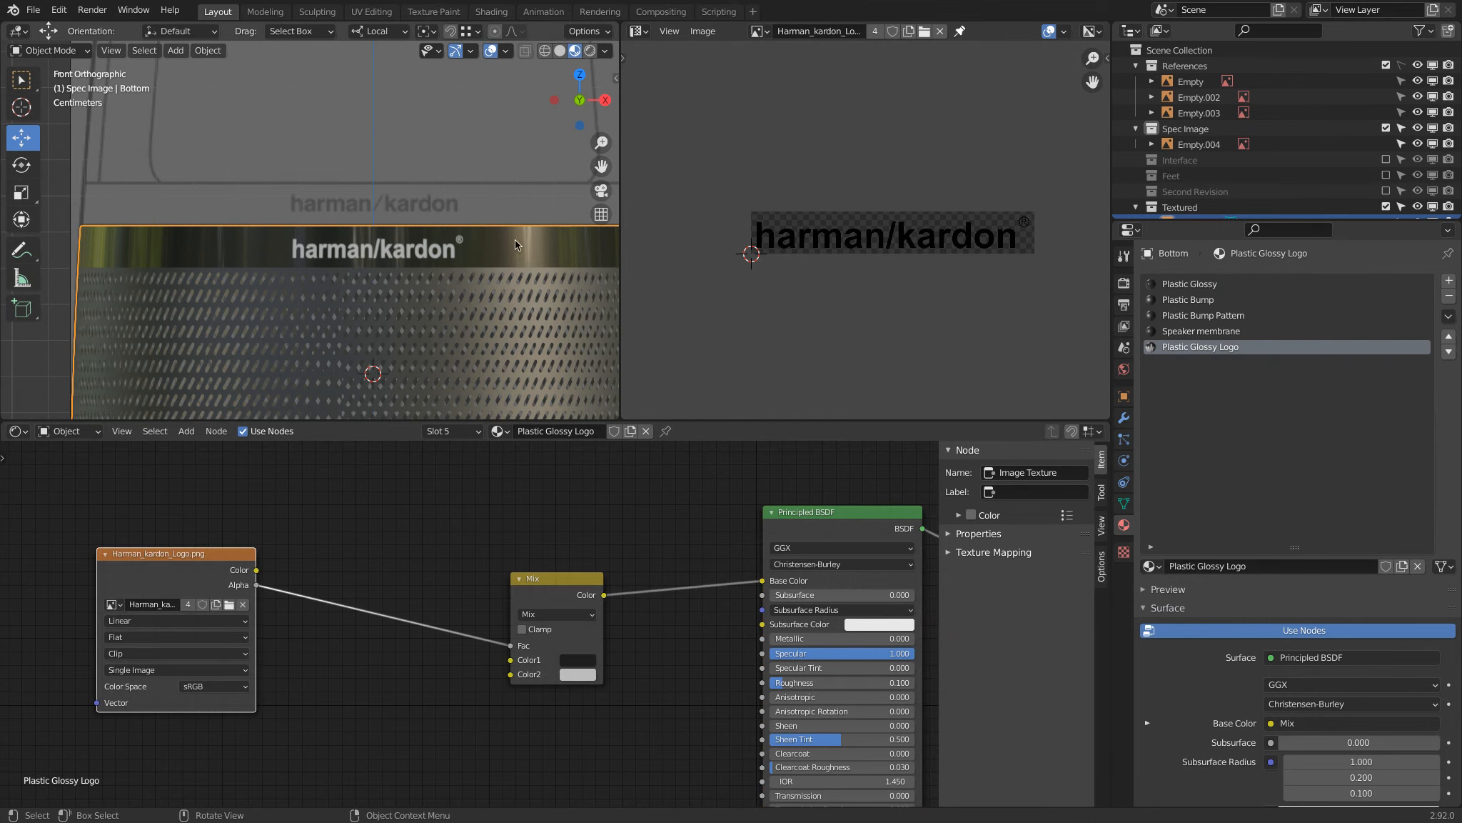
- Test the logo material's background by turning the Mix node's Color1 green, with hue 0.303 and saturation 0.981, and brightening it
click(575, 660)
drag(615, 532, 570, 506)
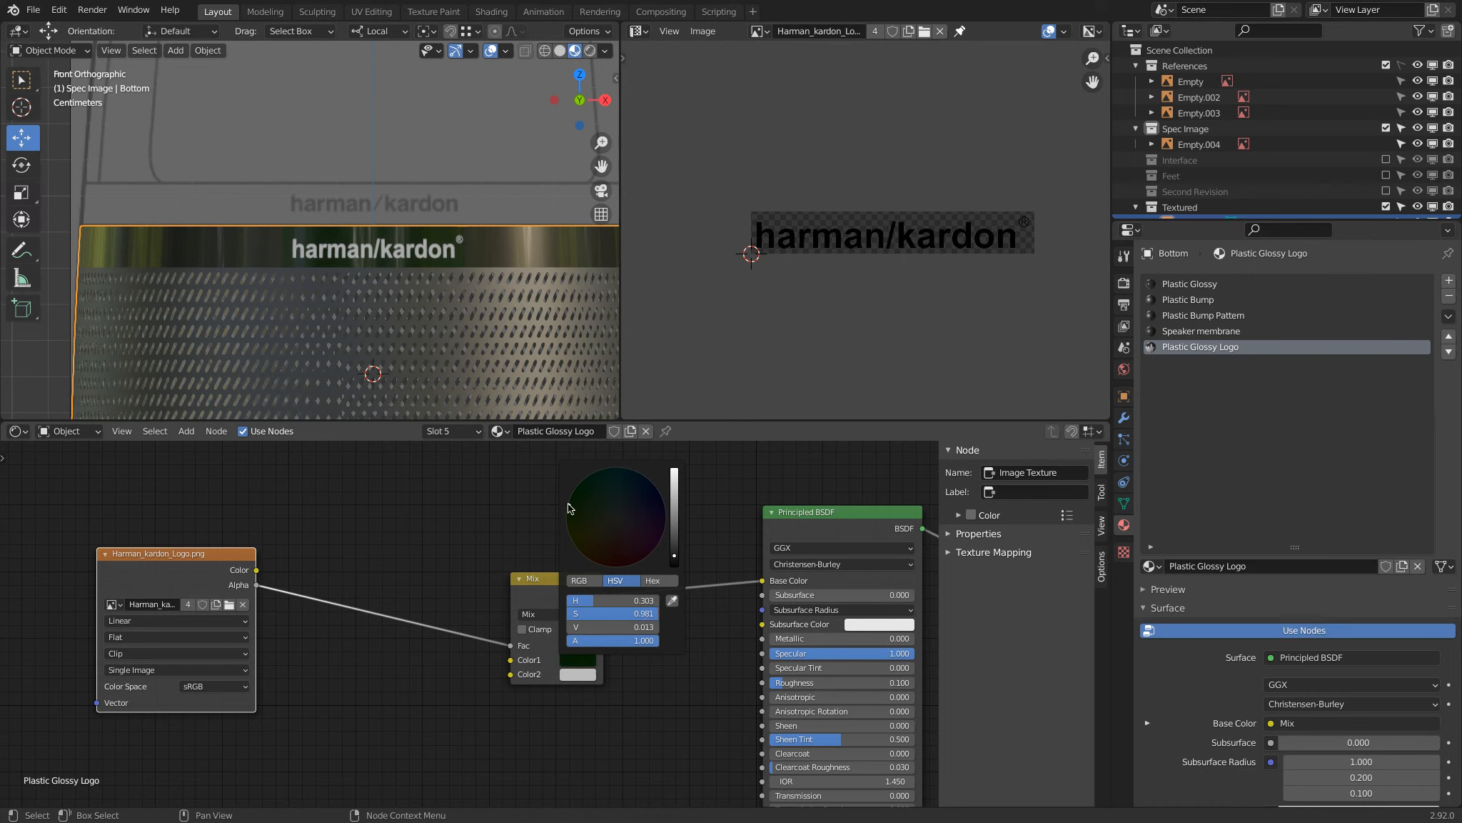
scroll(382, 276, up, 5)
middle_drag(381, 276, 499, 322)
scroll(350, 264, down, 3)
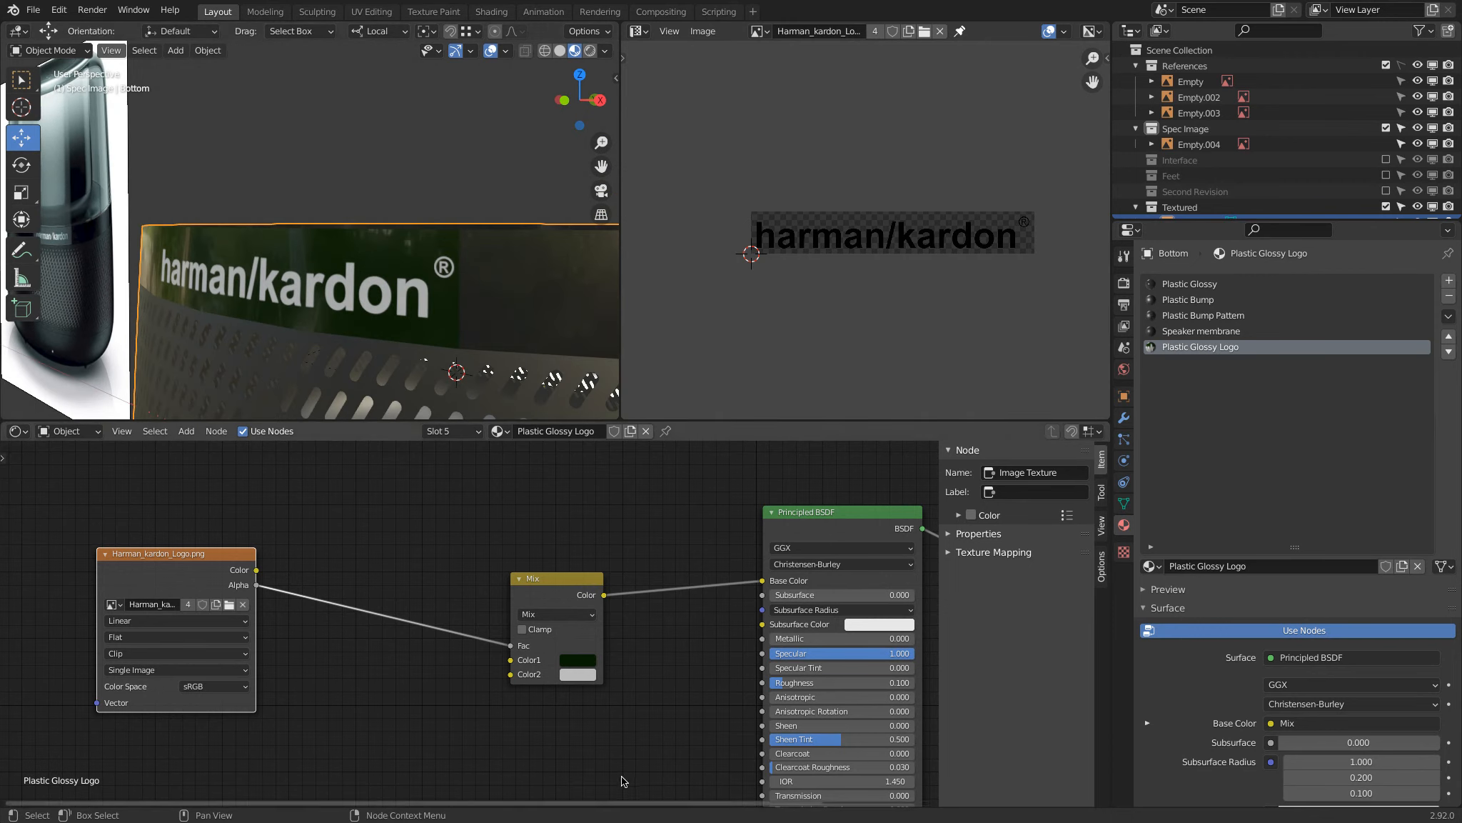
click(584, 659)
mouse_move(683, 512)
mouse_down()
mouse_move(679, 486)
mouse_move(682, 506)
mouse_up()
- Copy the Plastic Glossy base color into Color1 of the Plastic Glossy Logo's Mix node and check the band in front view
click(1174, 285)
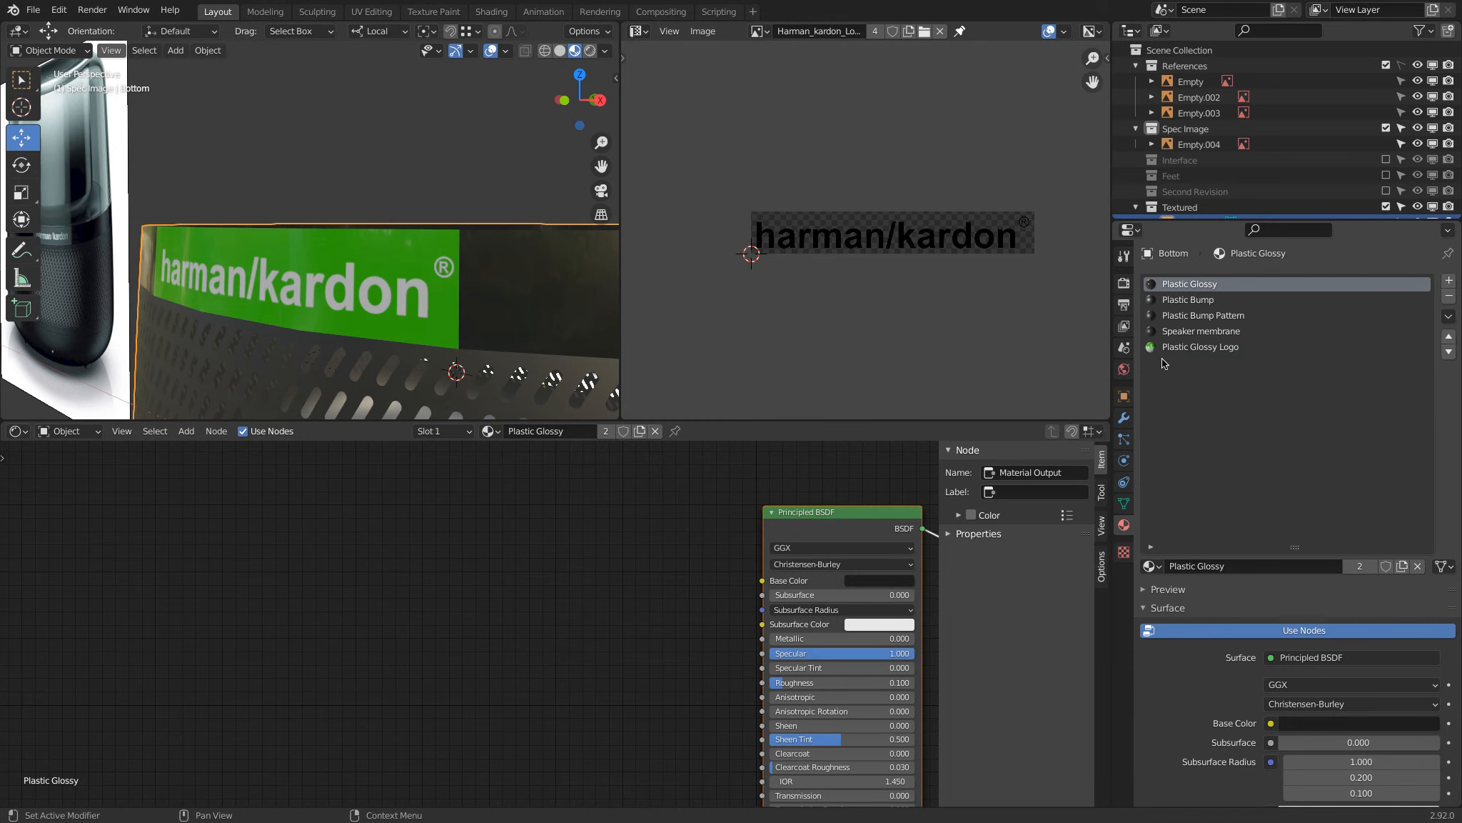
click(1181, 347)
key(ctrl+v)
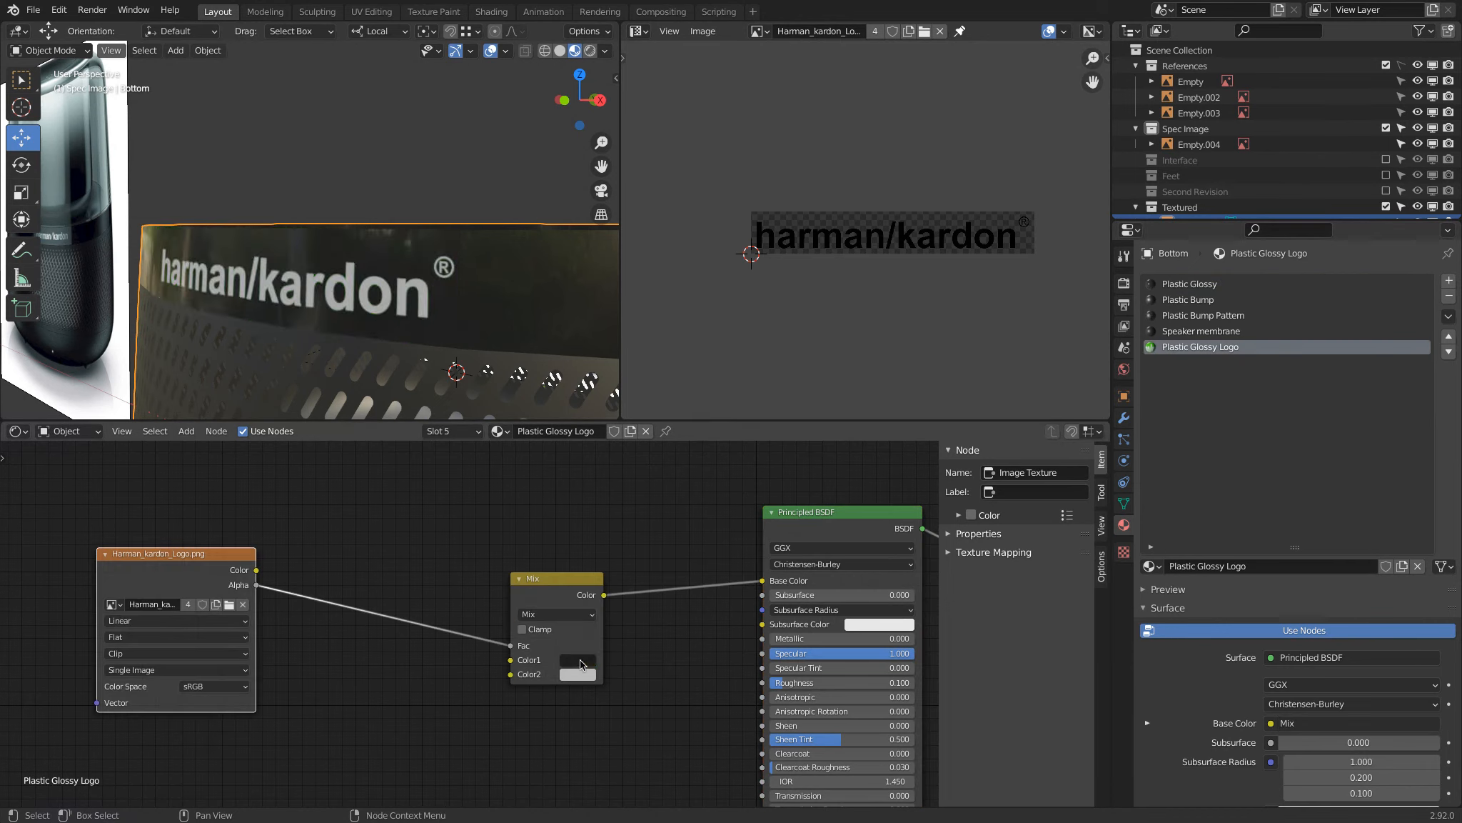
scroll(469, 300, down, 2)
key(KP_1)
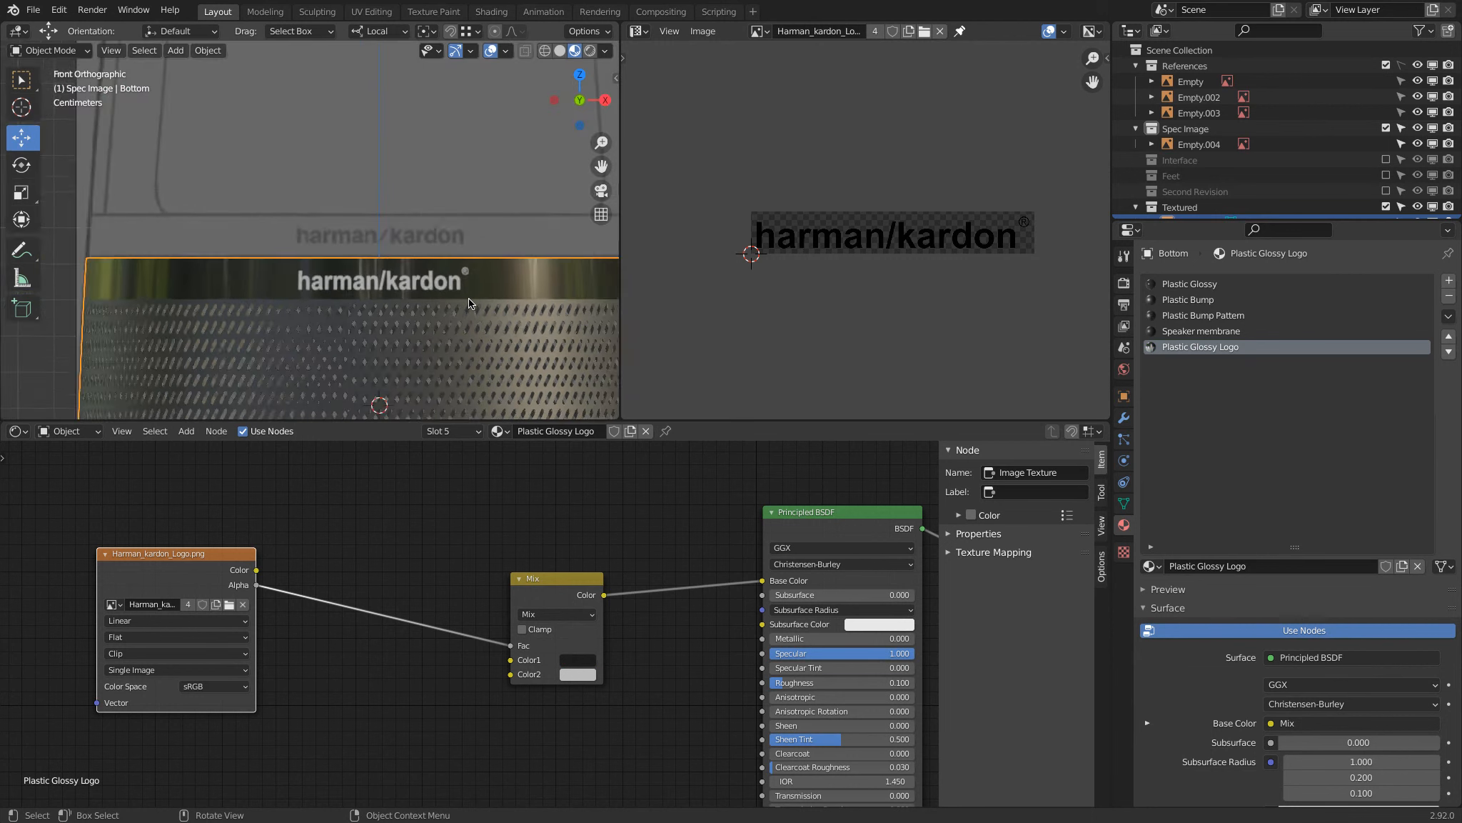
shift+middle_drag(366, 236, 375, 202)
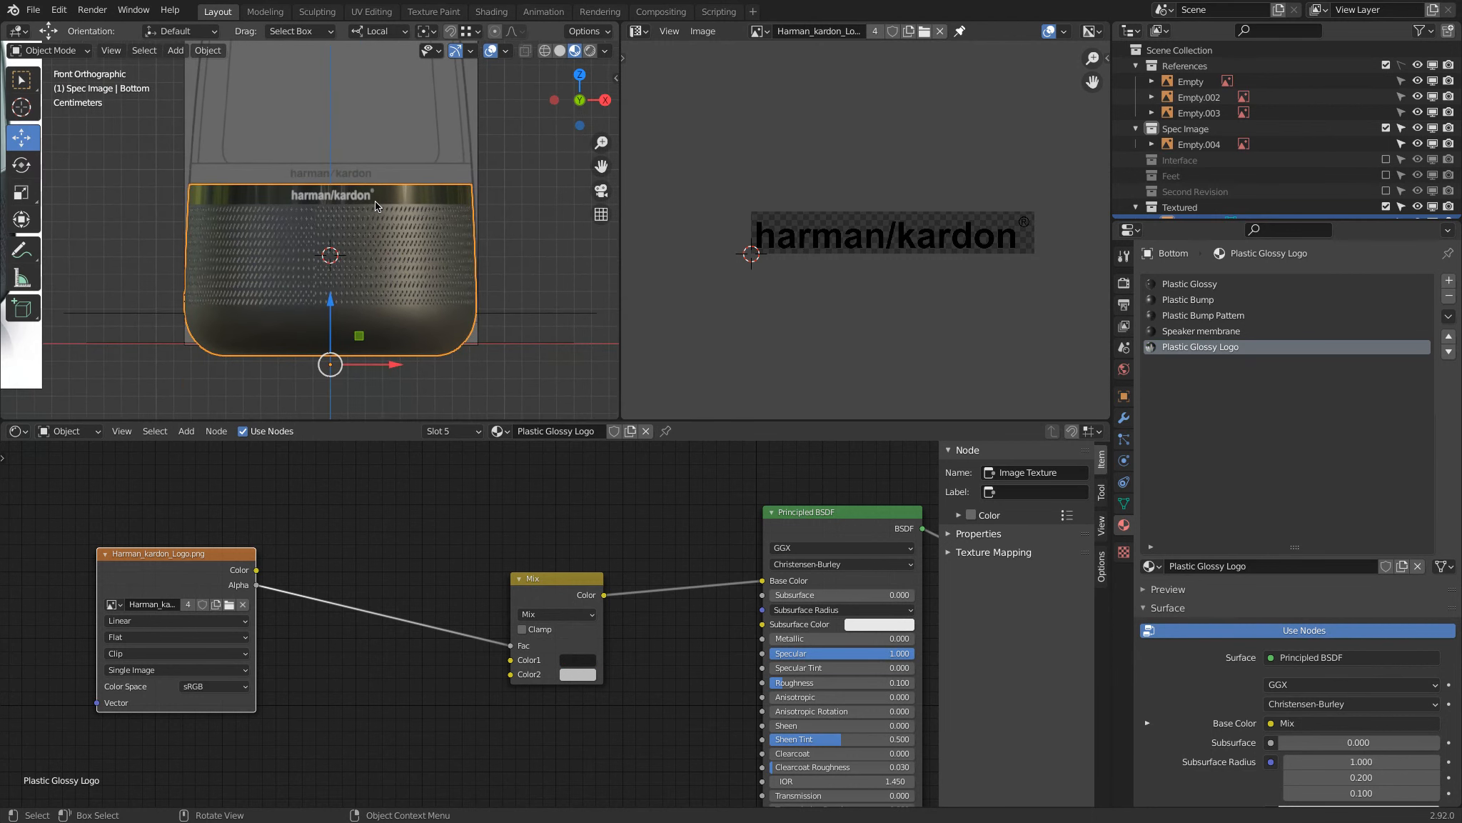